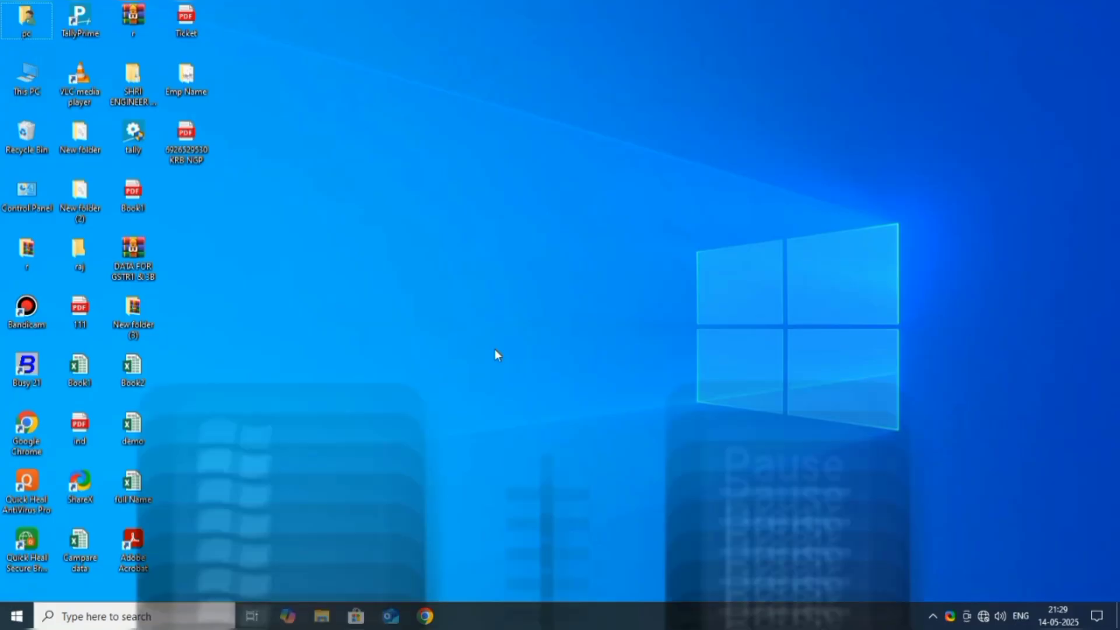
- Open the system About page and highlight the device name, processor, installed RAM, system type and Windows edition in turn
{"action": "key", "text": "super+Pause"}
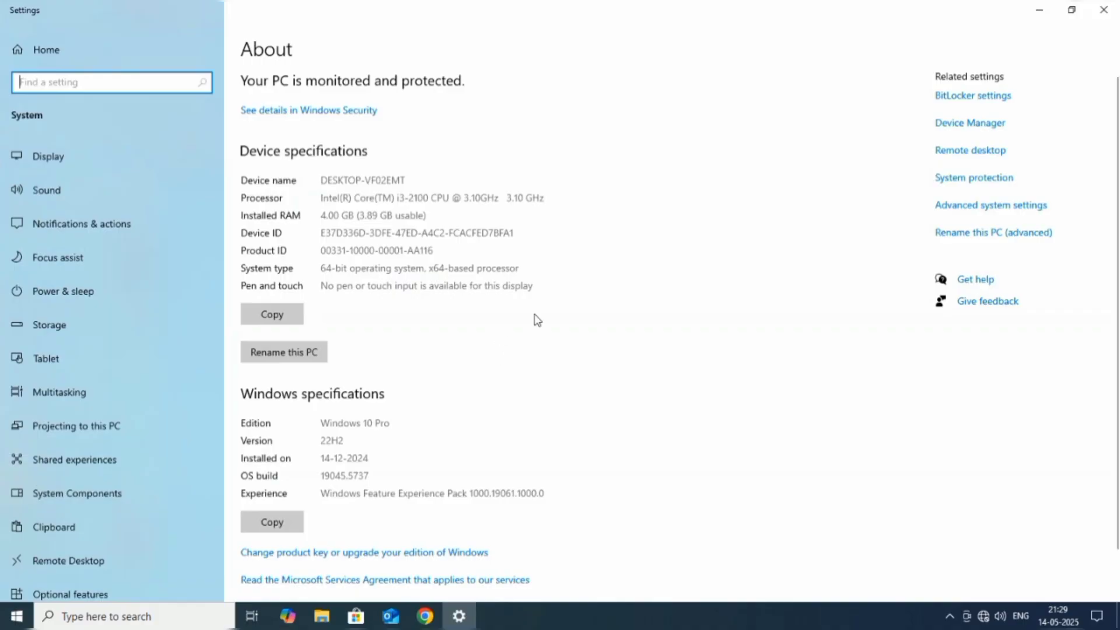
{"action": "left_click_drag", "start_coordinate": [321, 180], "coordinate": [414, 185]}
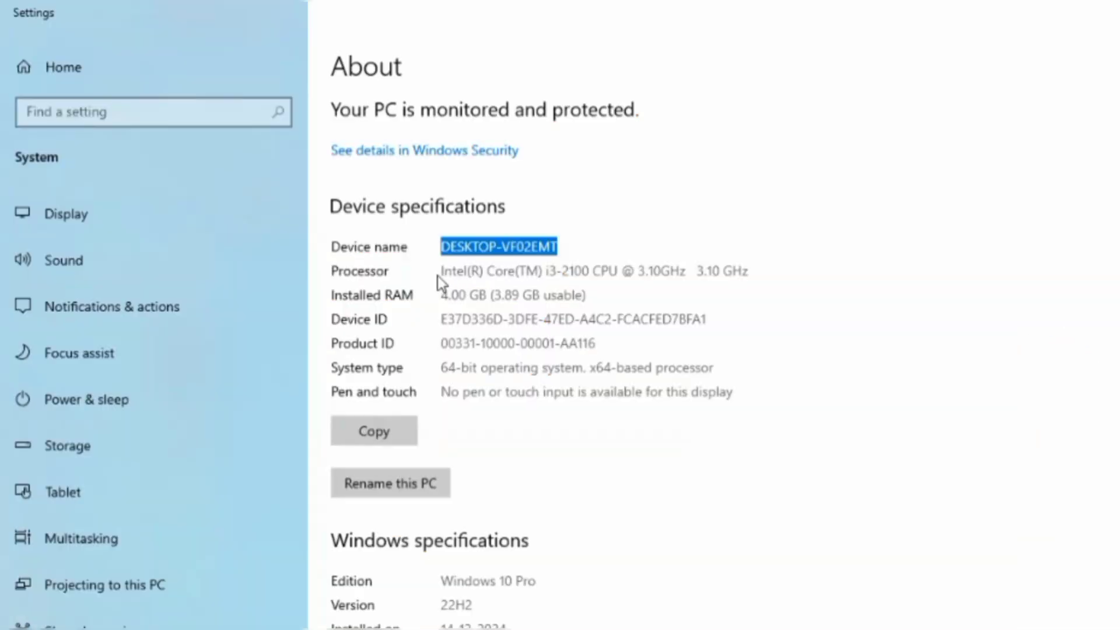
{"action": "left_click_drag", "start_coordinate": [440, 271], "coordinate": [766, 277]}
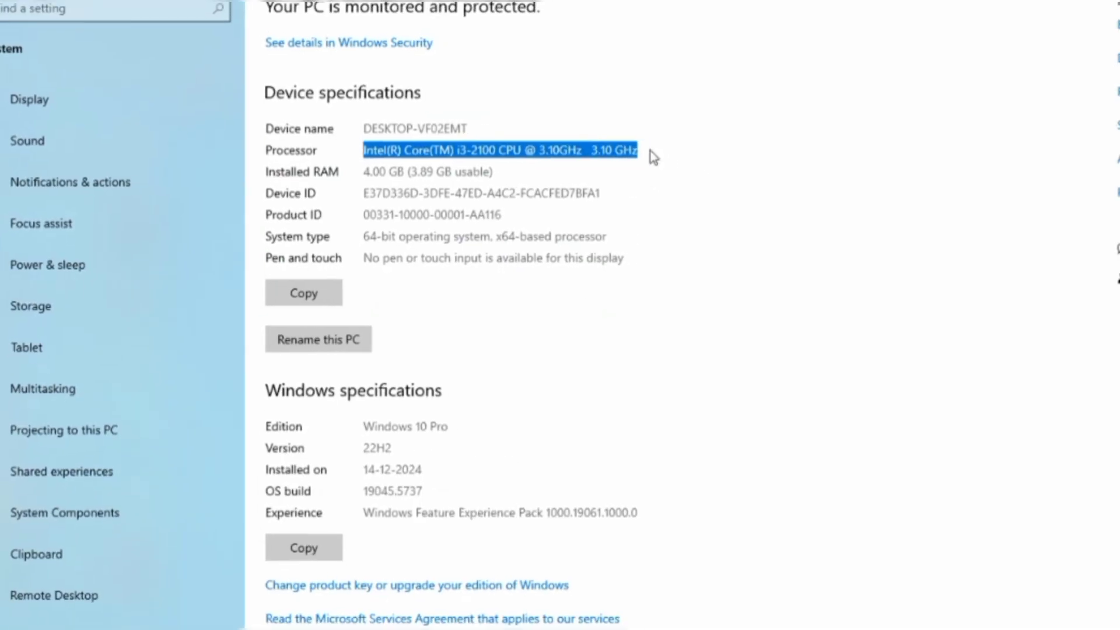
{"action": "left_click_drag", "start_coordinate": [363, 171], "coordinate": [494, 171]}
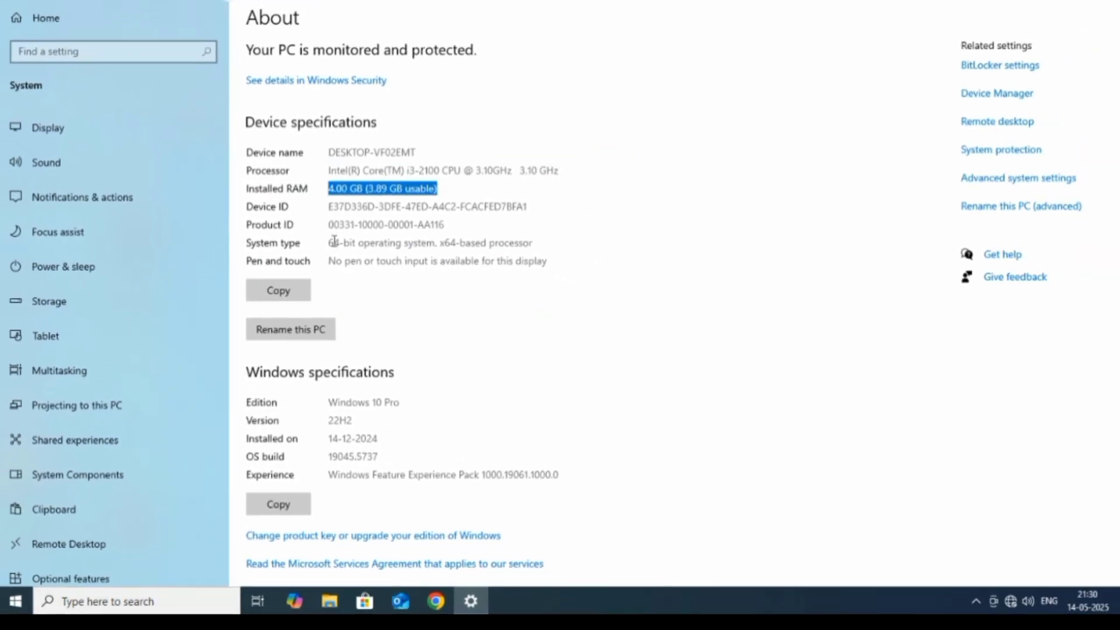
{"action": "left_click_drag", "start_coordinate": [332, 242], "coordinate": [538, 243]}
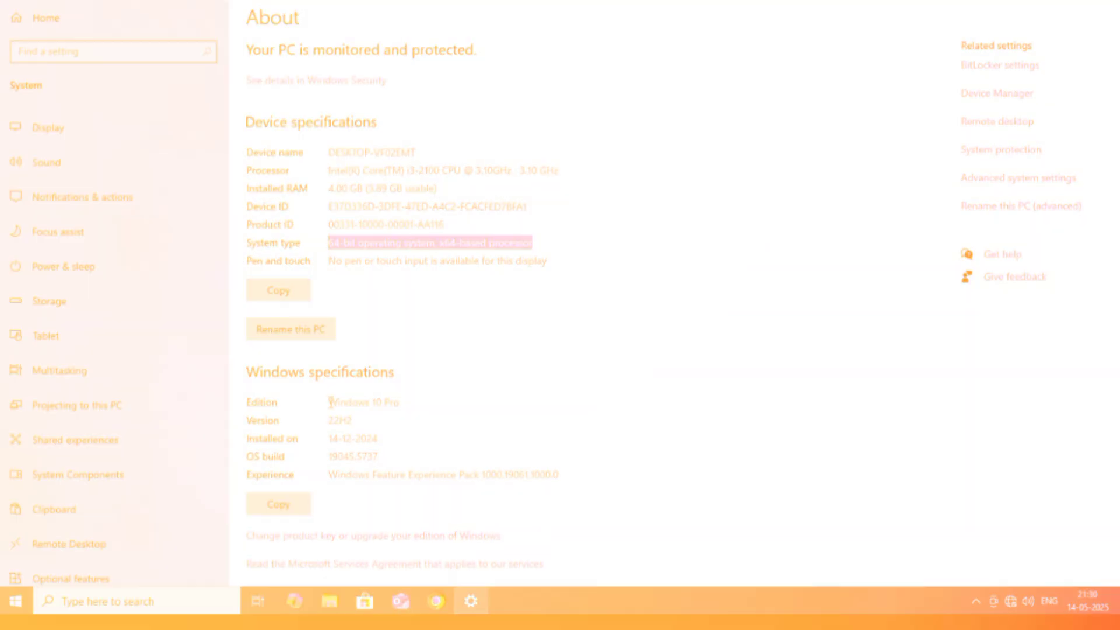
{"action": "left_click_drag", "start_coordinate": [329, 403], "coordinate": [417, 403]}
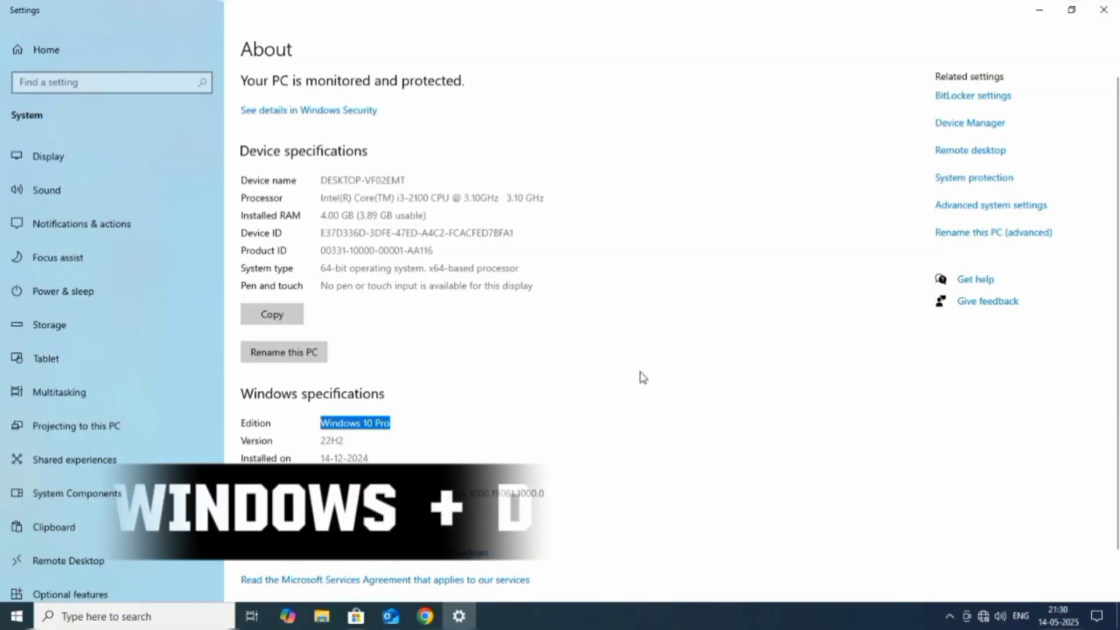
{"action": "left_click", "coordinate": [643, 377]}
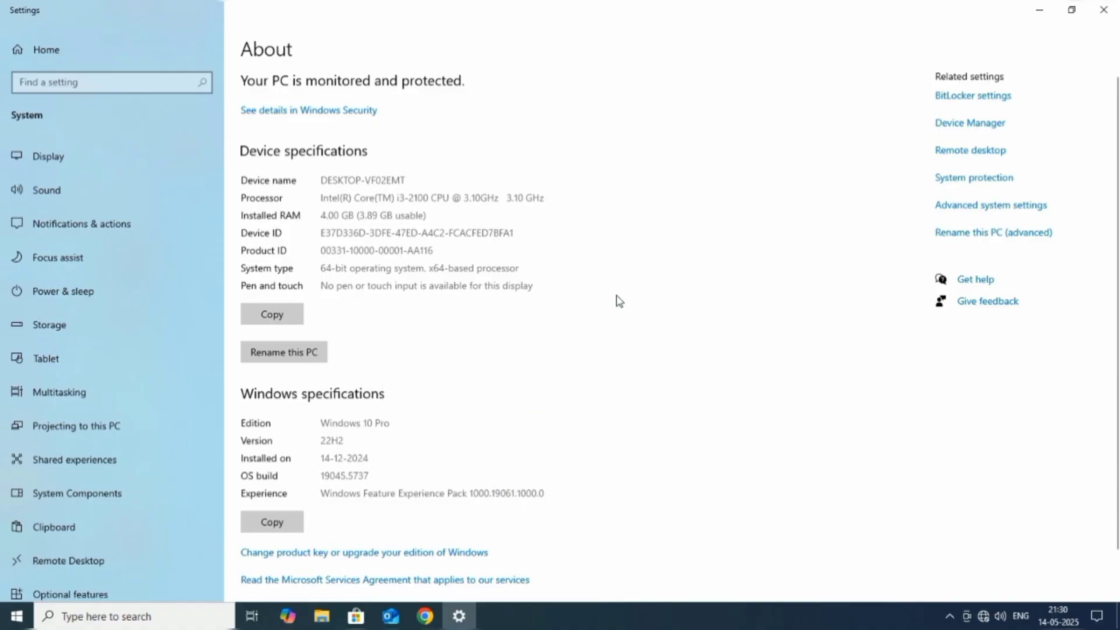
- Minimize all windows to show the desktop and restore the Settings window, repeating the toggle several times
{"action": "key", "text": "super+d"}
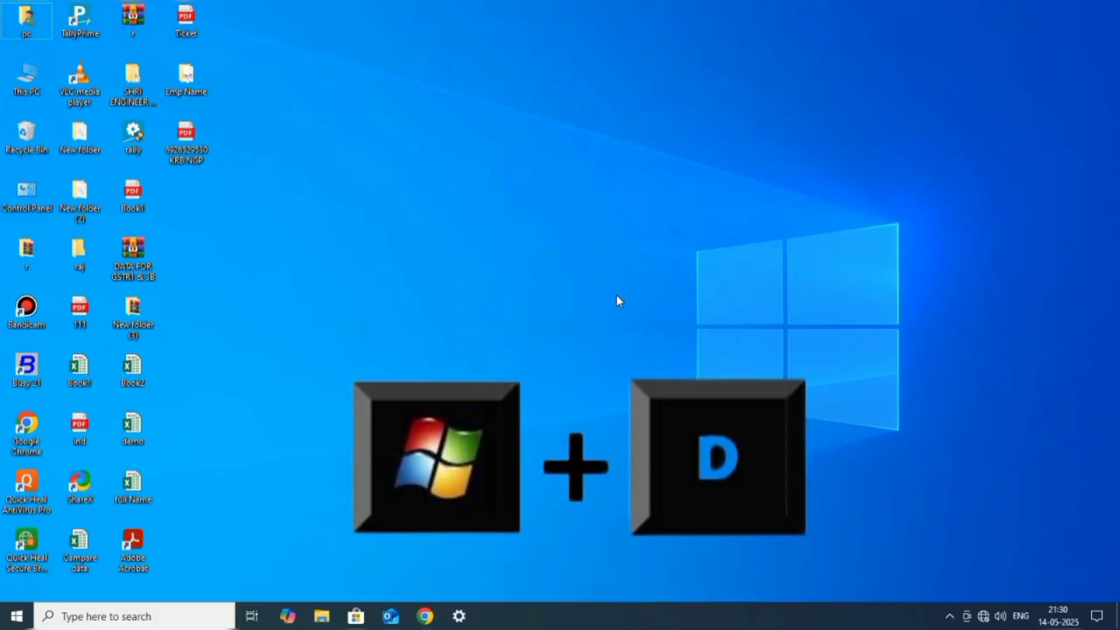
{"action": "key", "text": "super+d"}
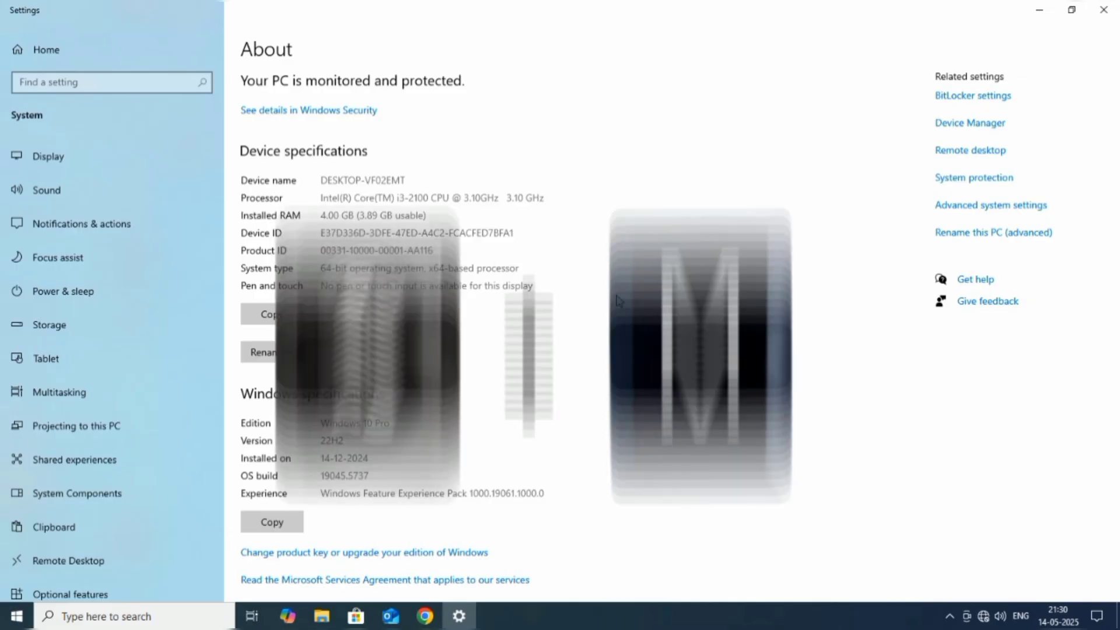
{"action": "key", "text": "super+m"}
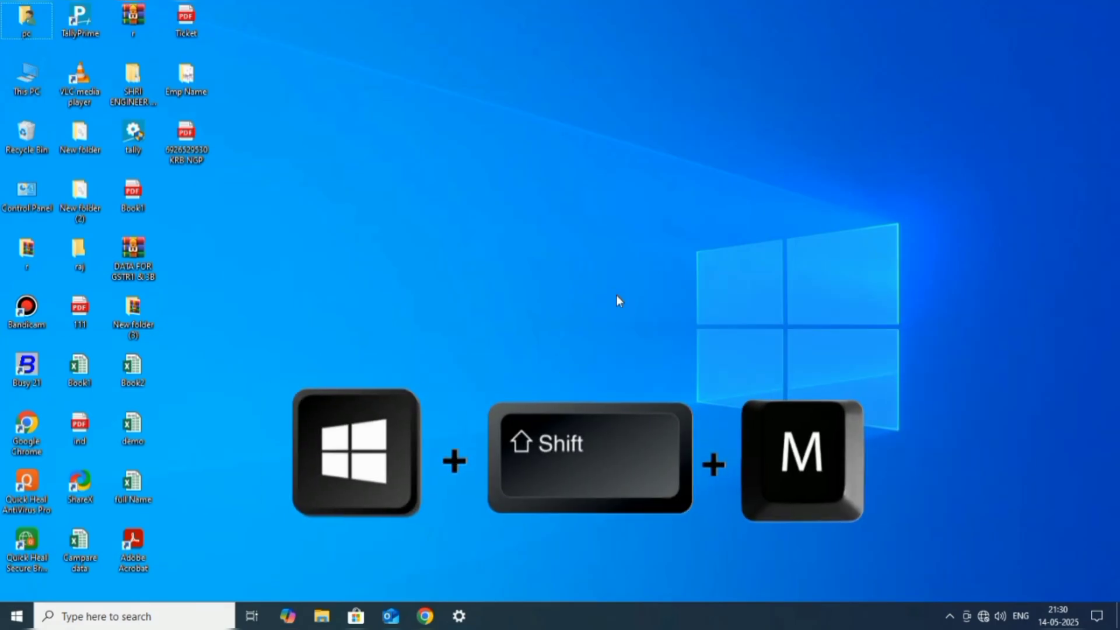
{"action": "key", "text": "super+shift+m"}
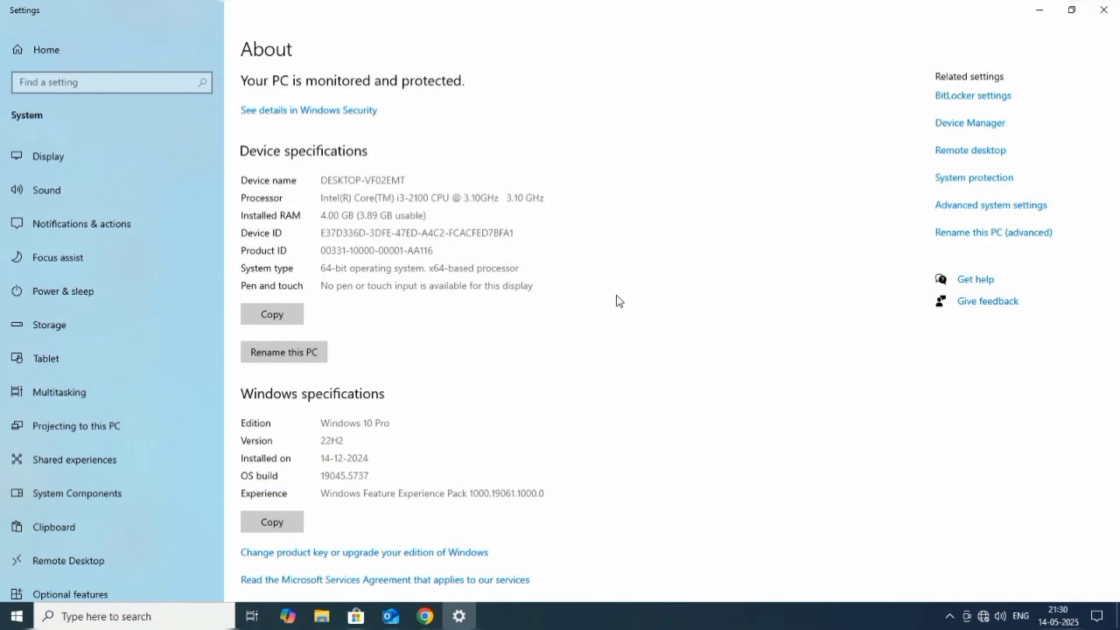
{"action": "key", "text": "super+d"}
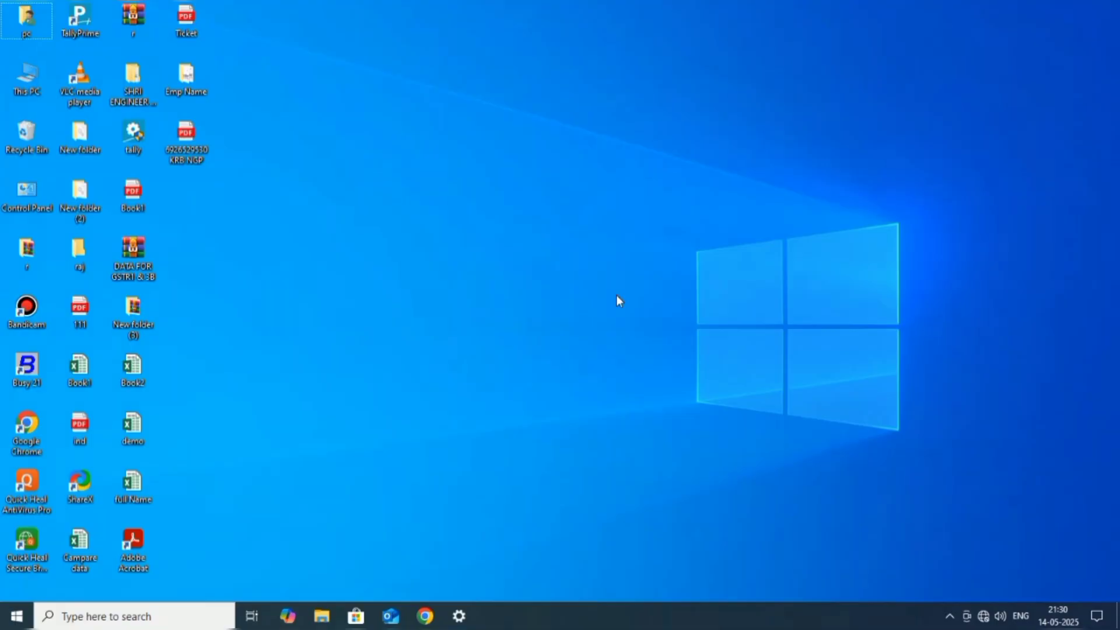
{"action": "key", "text": "super+d"}
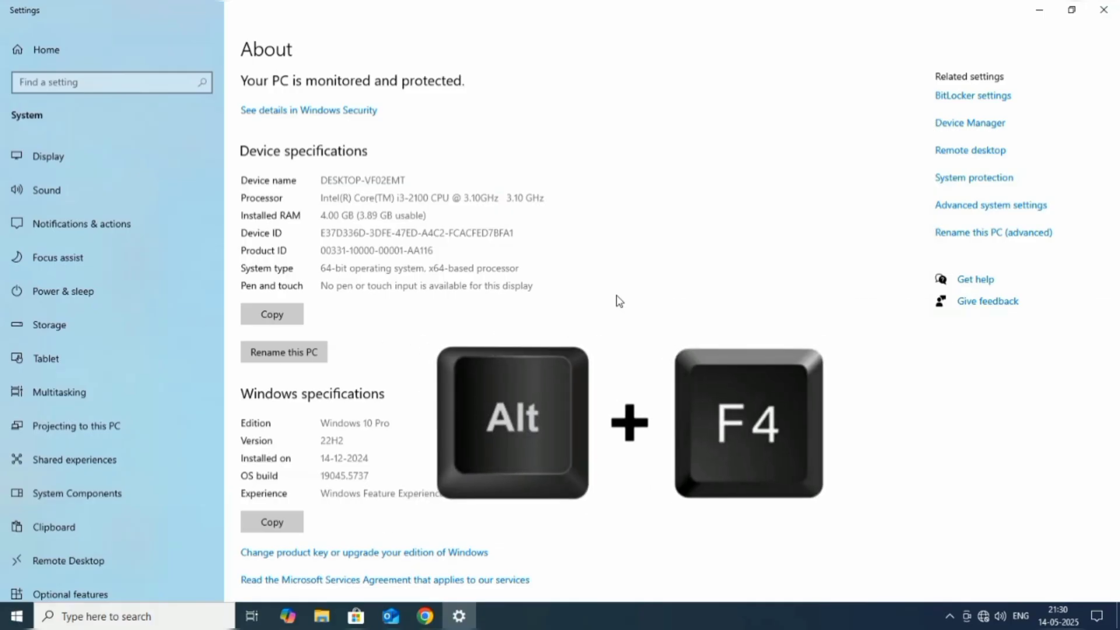
- Close the Settings window, then switch to a new File Explorer window and maximize it
{"action": "key", "text": "alt+F4"}
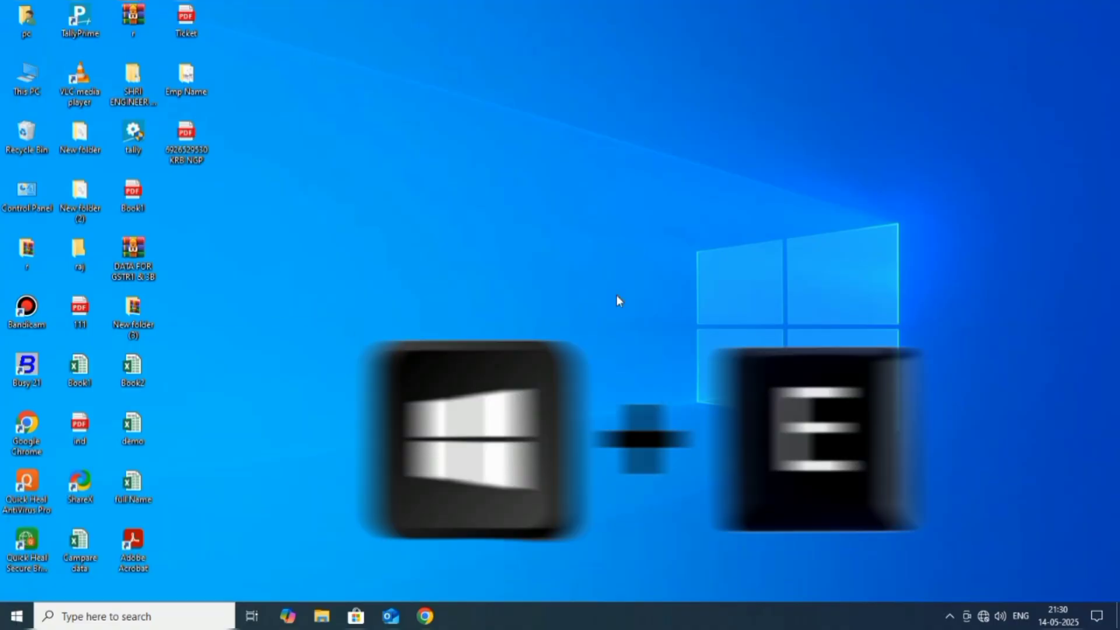
{"action": "key", "text": "super+e"}
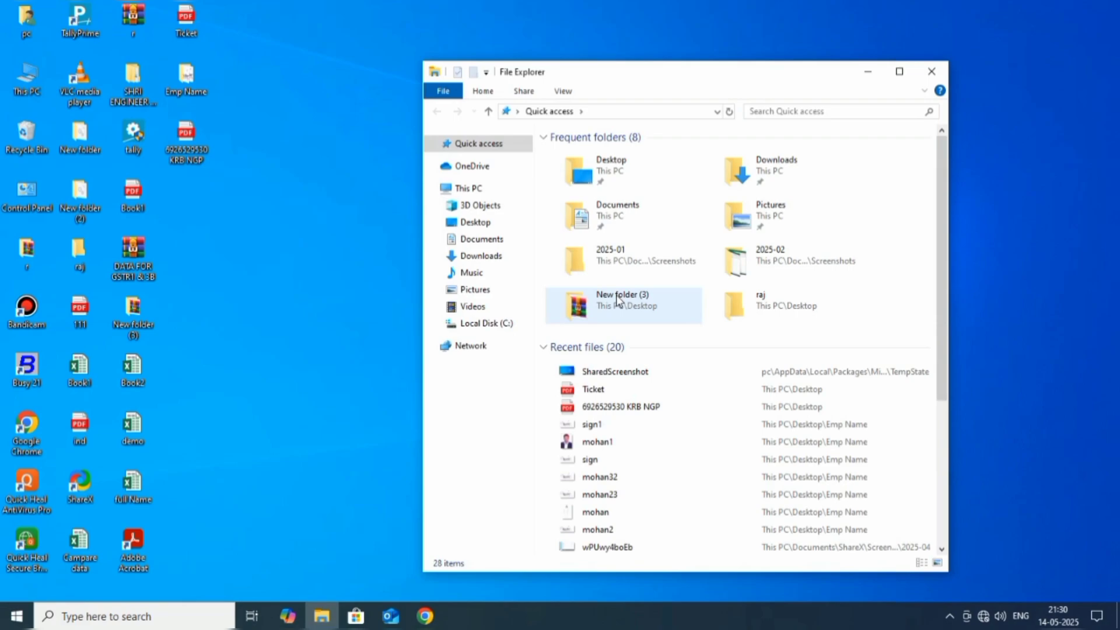
{"action": "key", "text": "alt+space"}
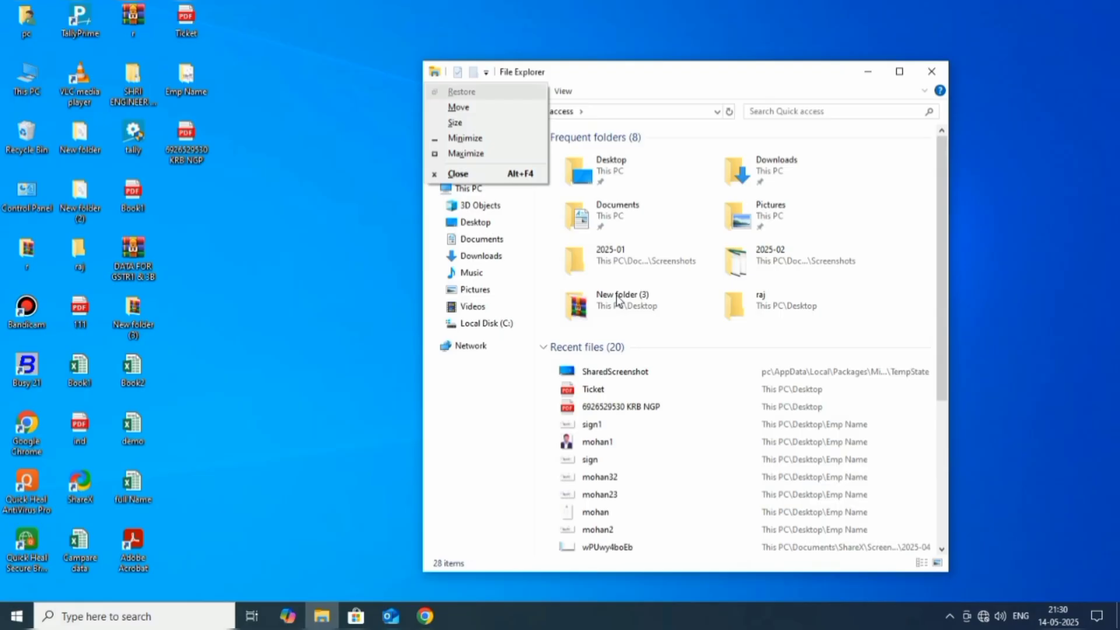
{"action": "key", "text": "x"}
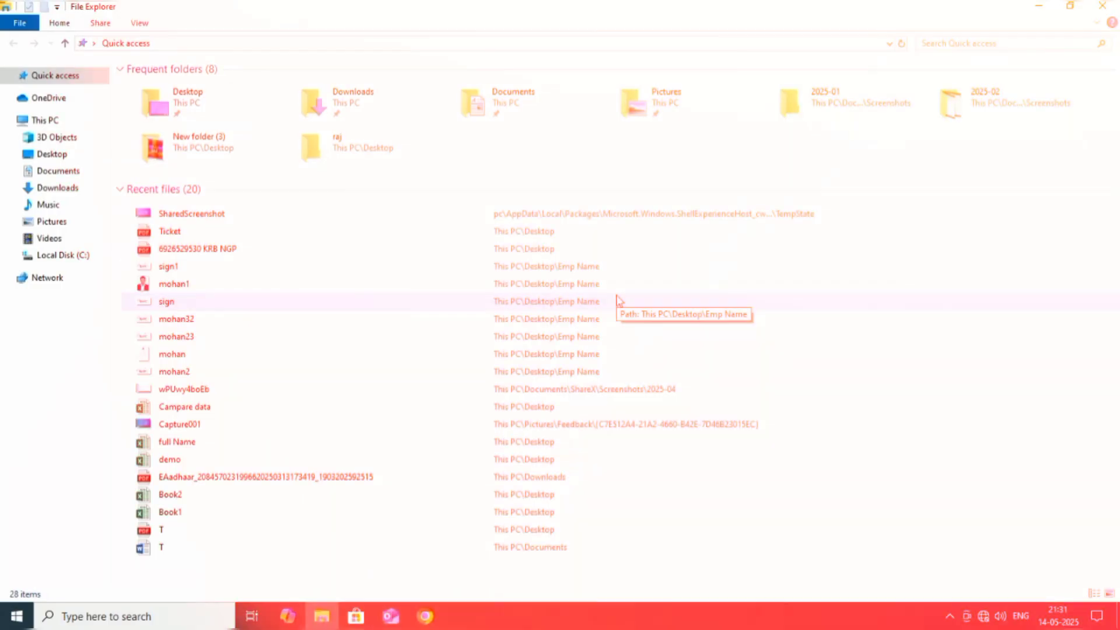
- Move the selection from New folder (3) through the Recent files group to the raj folder under Frequent folders
{"action": "key", "text": "n"}
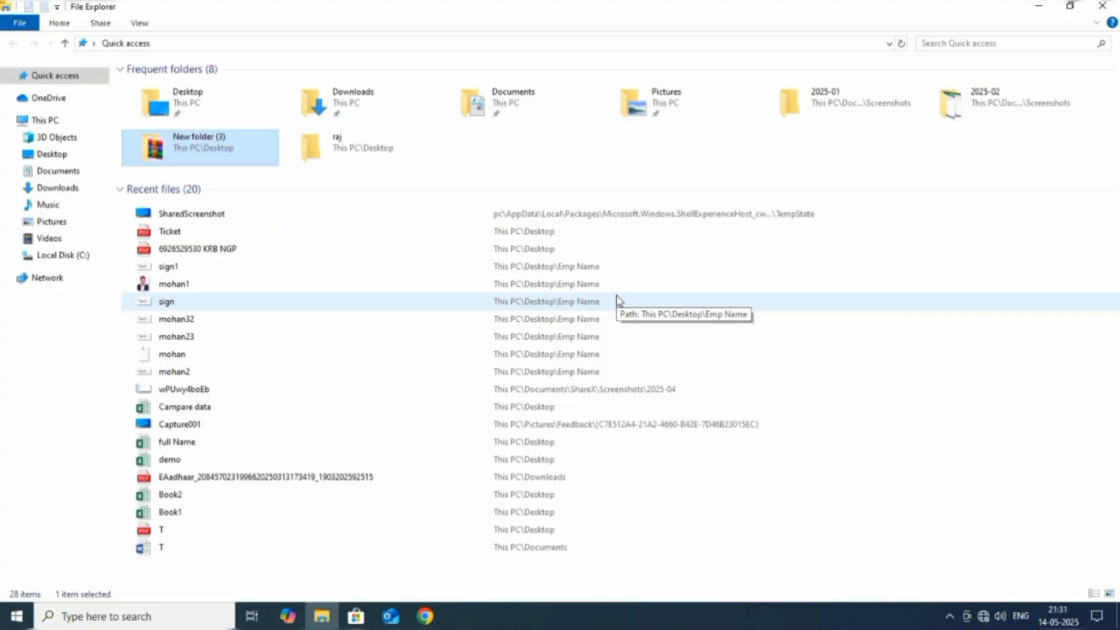
{"action": "key", "text": "Tab"}
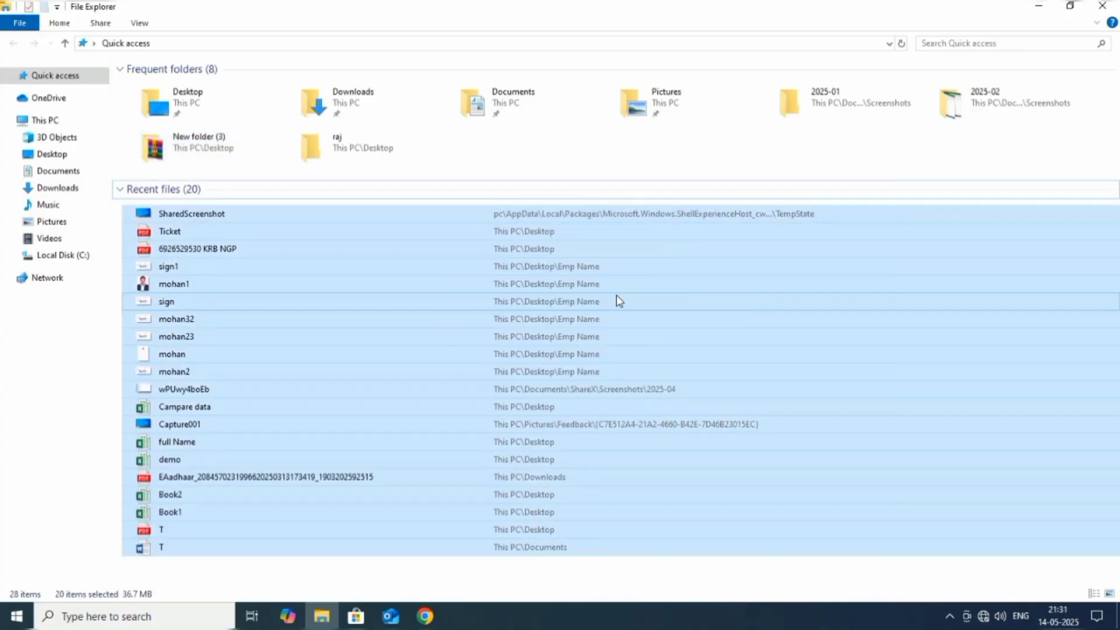
{"action": "key", "text": "Tab"}
{"action": "key", "text": "Right"}
{"action": "key", "text": "Right"}
{"action": "key", "text": "Right"}
{"action": "key", "text": "Right"}
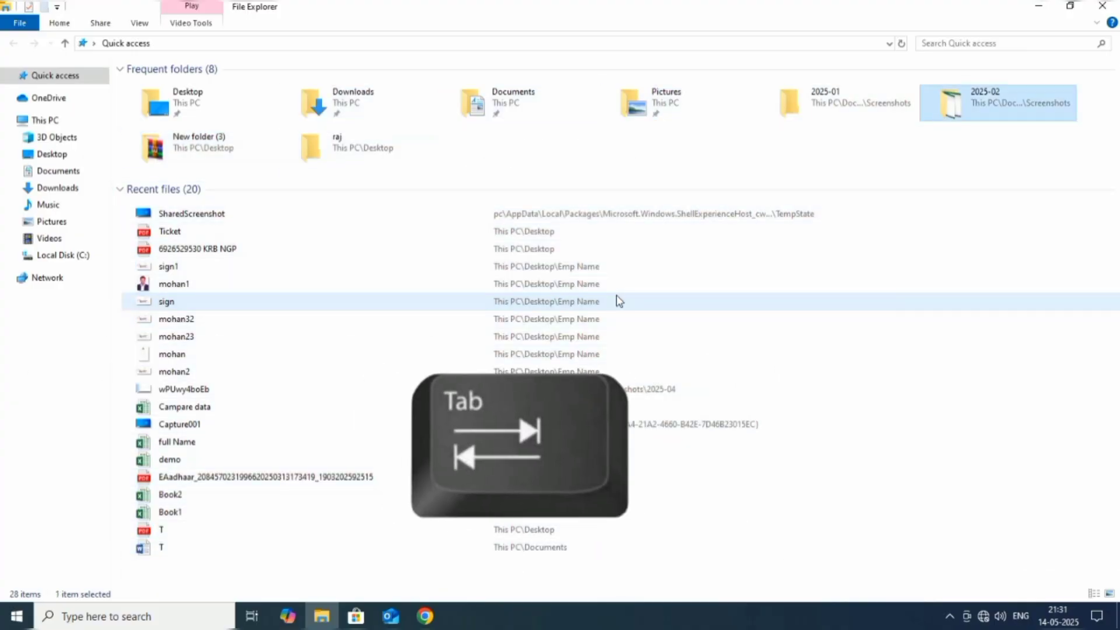
{"action": "key", "text": "Right"}
{"action": "key", "text": "Right"}
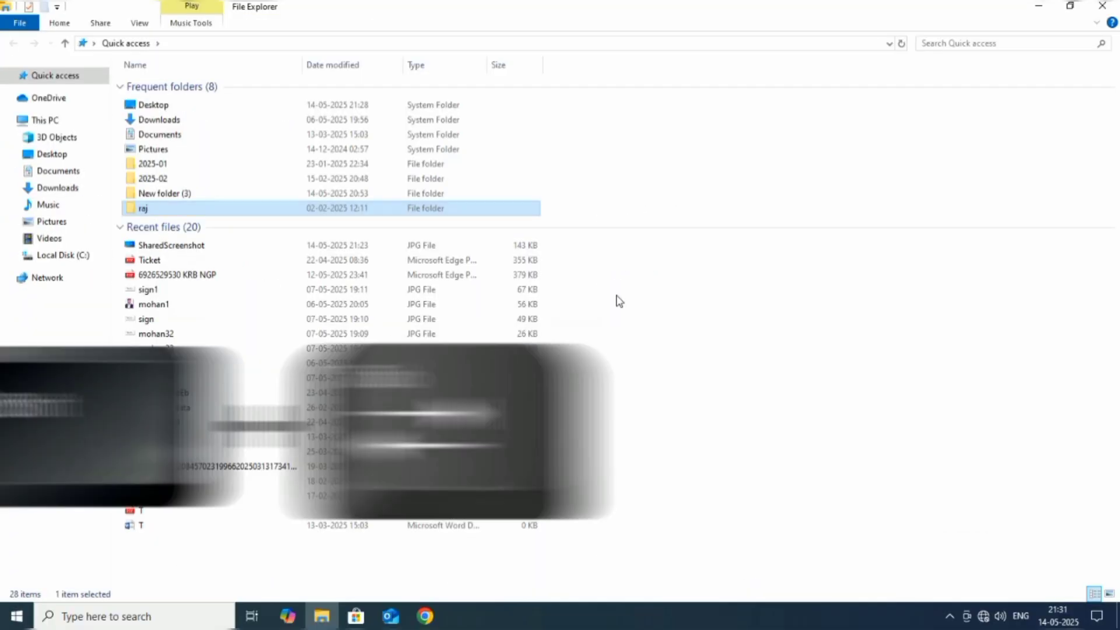
- Shift the focus back to the folder tree and open the Desktop folder under This PC
{"action": "key", "text": "shift+Tab"}
{"action": "key", "text": "shift+Tab"}
{"action": "key", "text": "Down"}
{"action": "key", "text": "Down"}
{"action": "key", "text": "Down"}
{"action": "key", "text": "Down"}
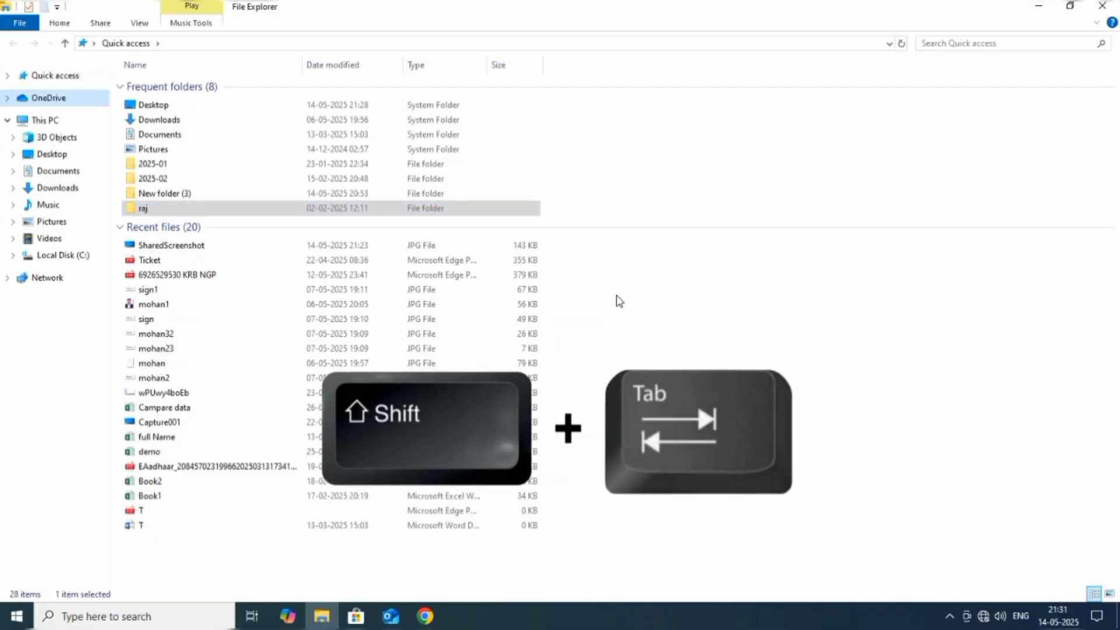
{"action": "key", "text": "Return"}
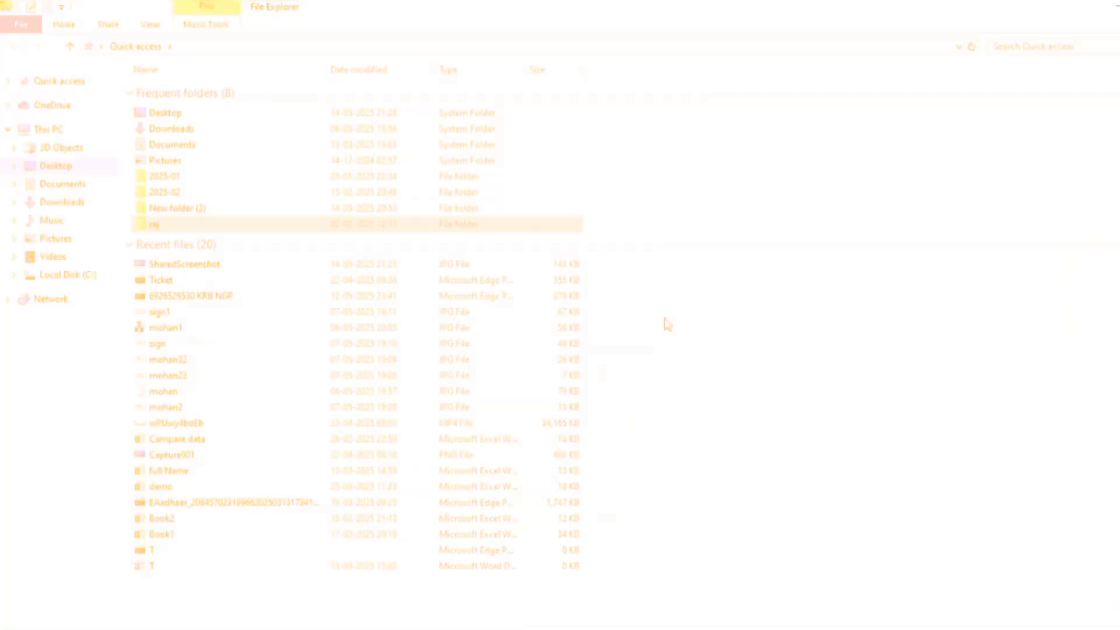
- Browse the contents of the Pictures, Downloads and Documents folders from the folder tree
{"action": "key", "text": "Down"}
{"action": "key", "text": "Down"}
{"action": "key", "text": "Down"}
{"action": "key", "text": "Down"}
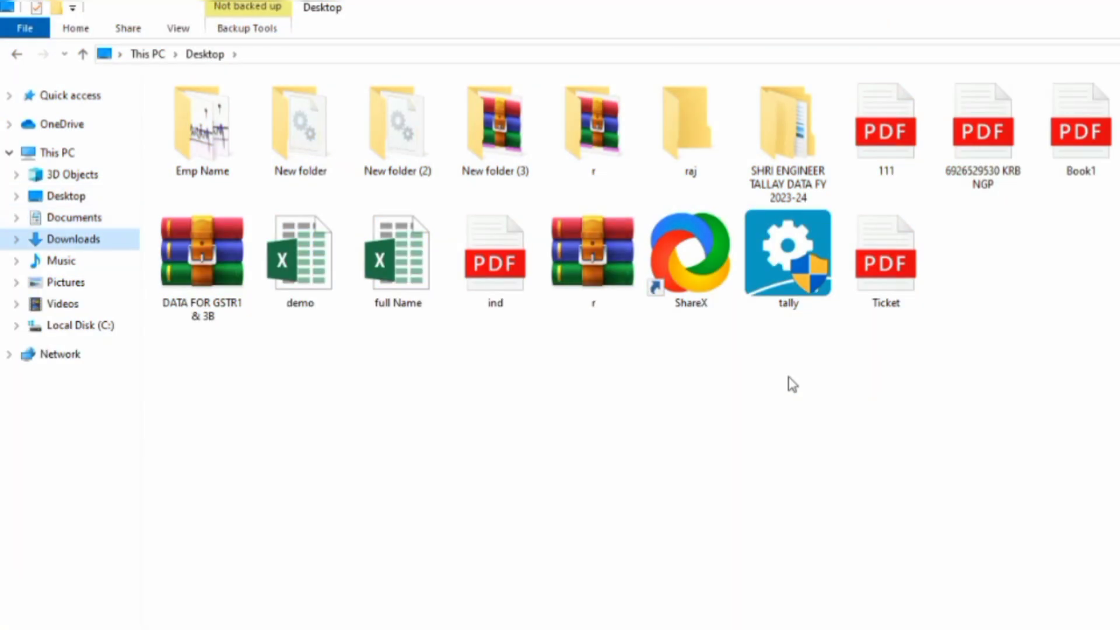
{"action": "key", "text": "Up"}
{"action": "key", "text": "Up"}
{"action": "key", "text": "Up"}
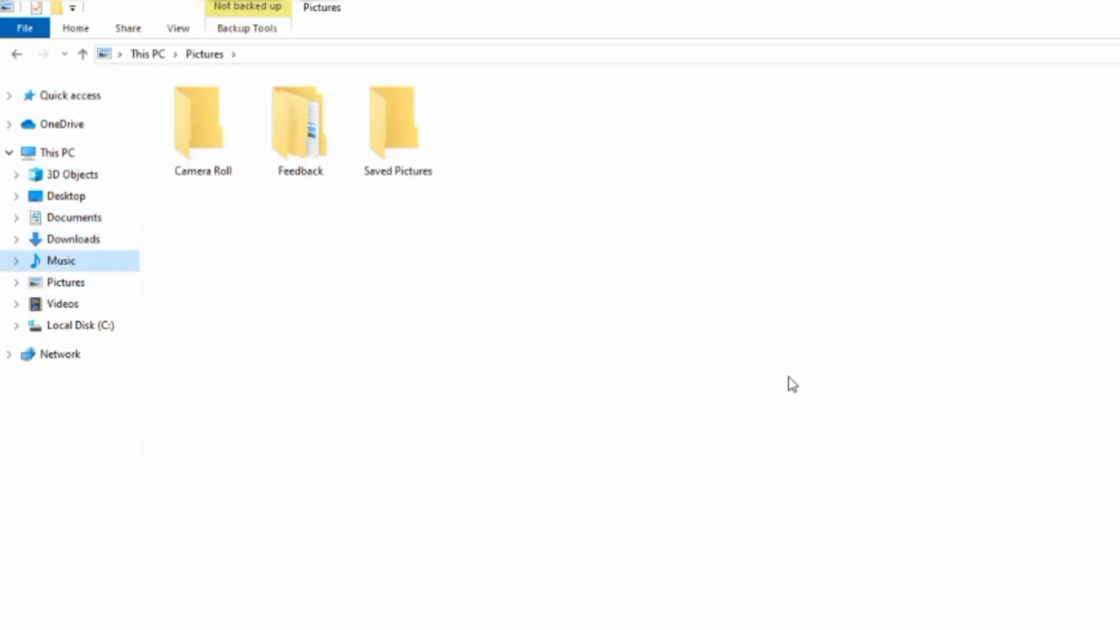
{"action": "key", "text": "Down"}
{"action": "key", "text": "Up"}
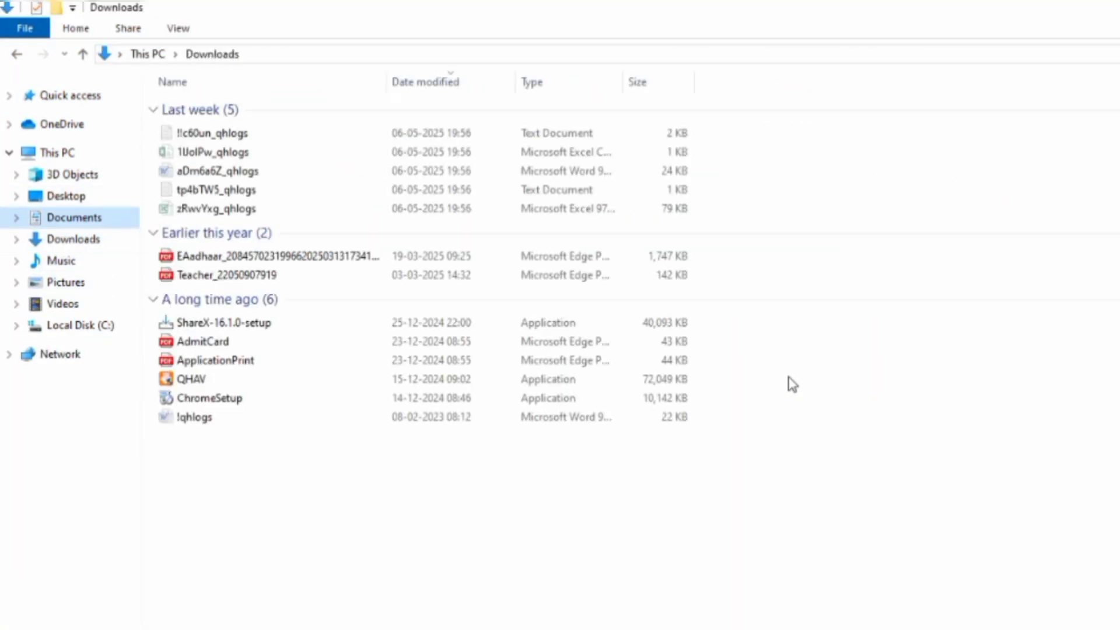
{"action": "key", "text": "Up"}
{"action": "key", "text": "Up"}
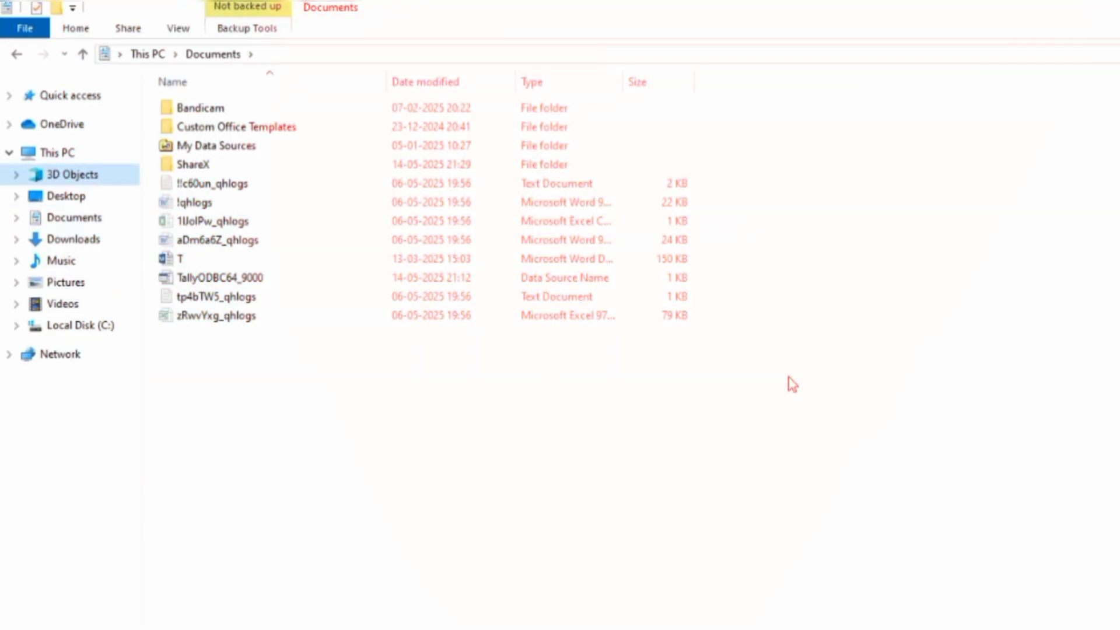
- Return to the Desktop folder and move the selection through its files to the demo workbook
{"action": "key", "text": "Down"}
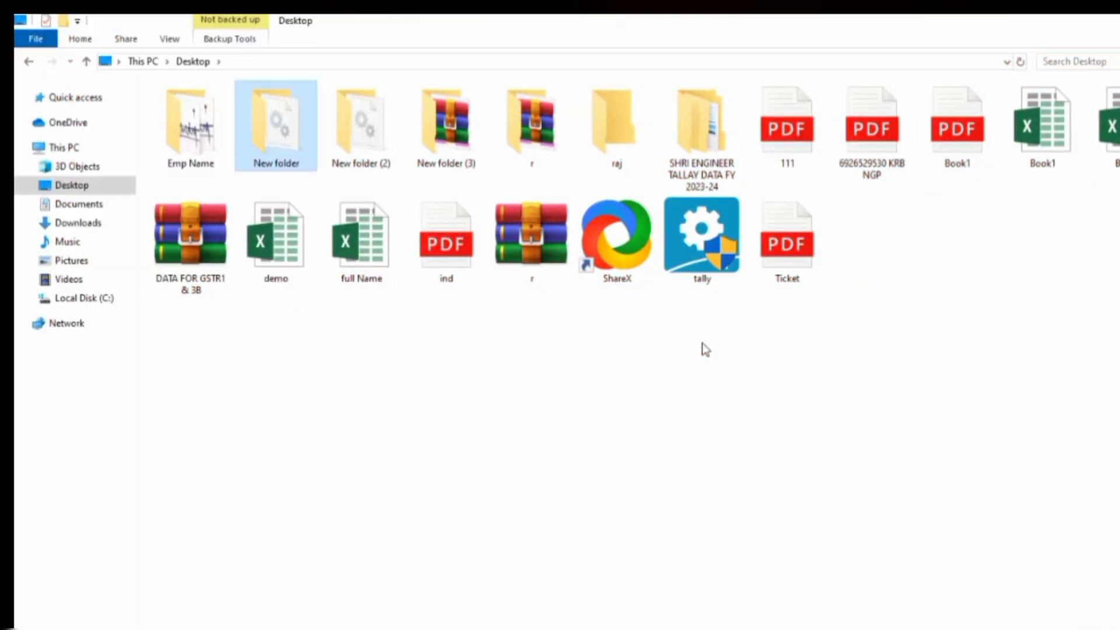
{"action": "key", "text": "Right"}
{"action": "key", "text": "Right"}
{"action": "key", "text": "Right"}
{"action": "key", "text": "Right"}
{"action": "key", "text": "Right"}
{"action": "key", "text": "Right"}
{"action": "key", "text": "Right"}
{"action": "key", "text": "Right"}
{"action": "key", "text": "Right"}
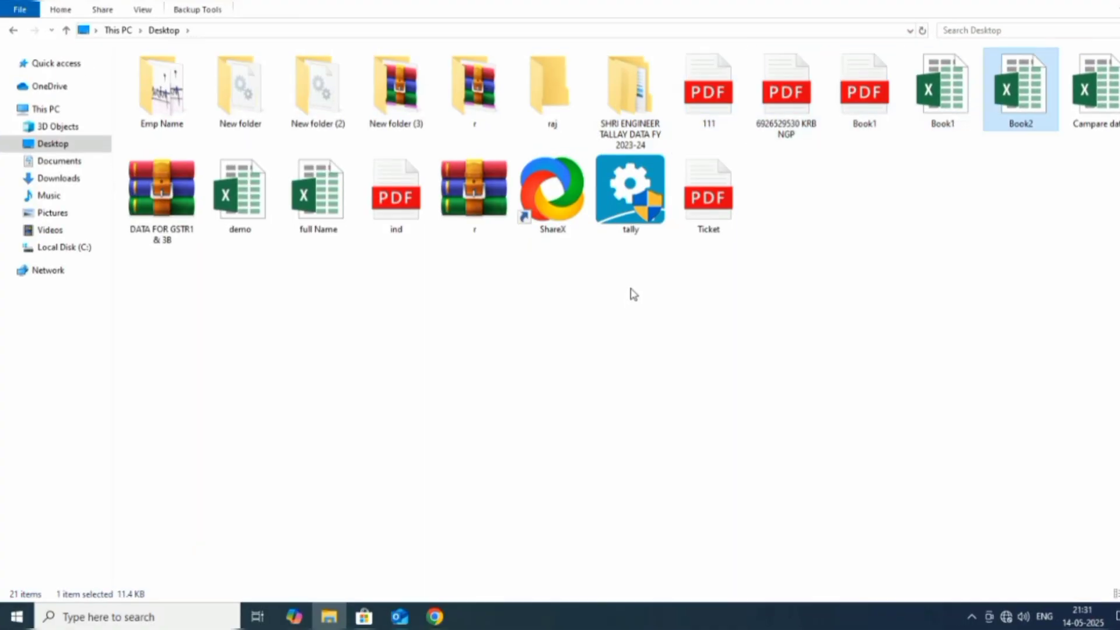
{"action": "key", "text": "Right"}
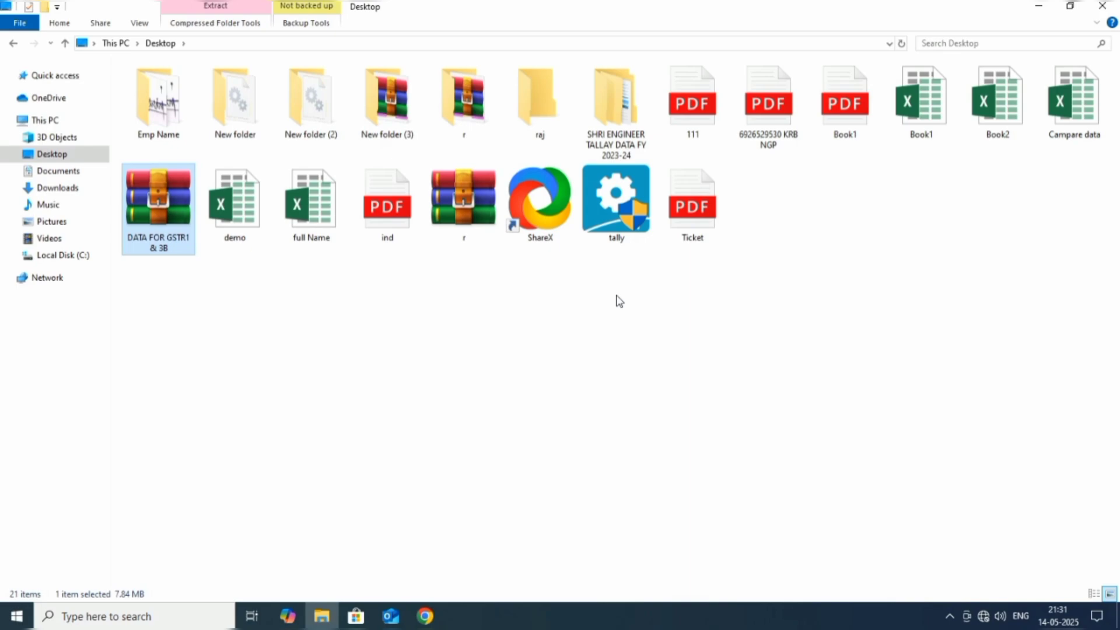
{"action": "key", "text": "Right"}
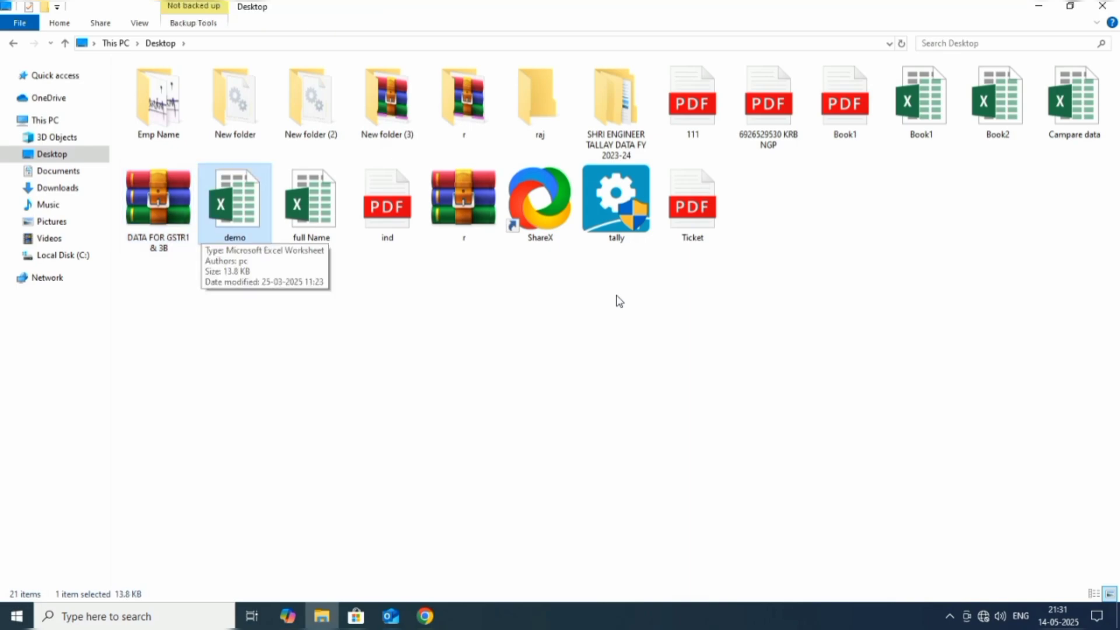
- Search the Desktop folder for "campare" and move the focus to the matching workbook
{"action": "key", "text": "F3"}
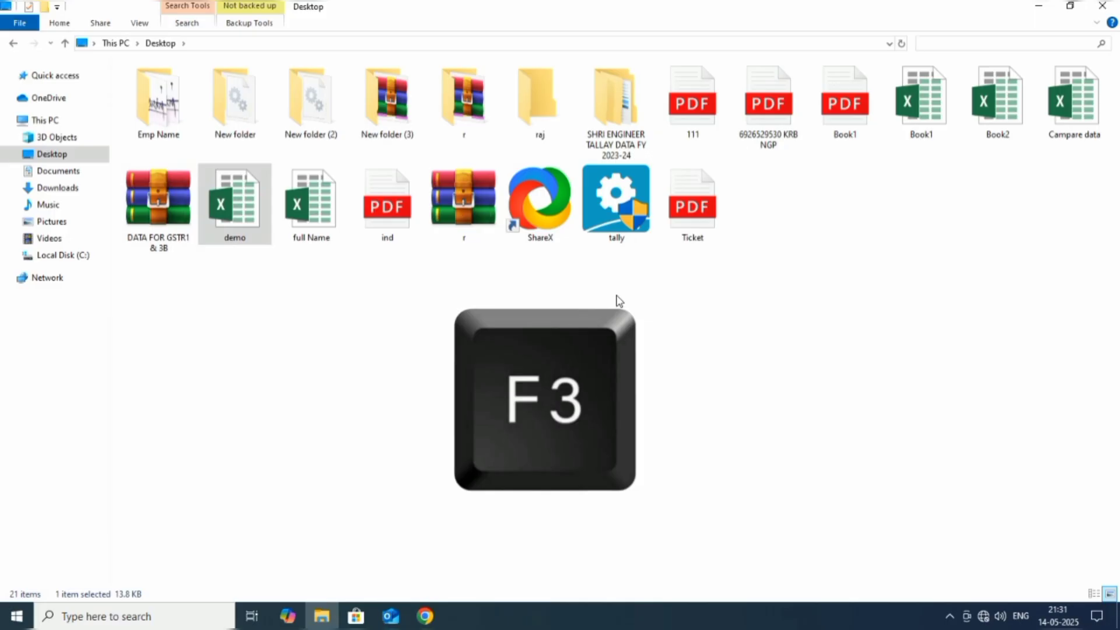
{"action": "type", "text": "cam"}
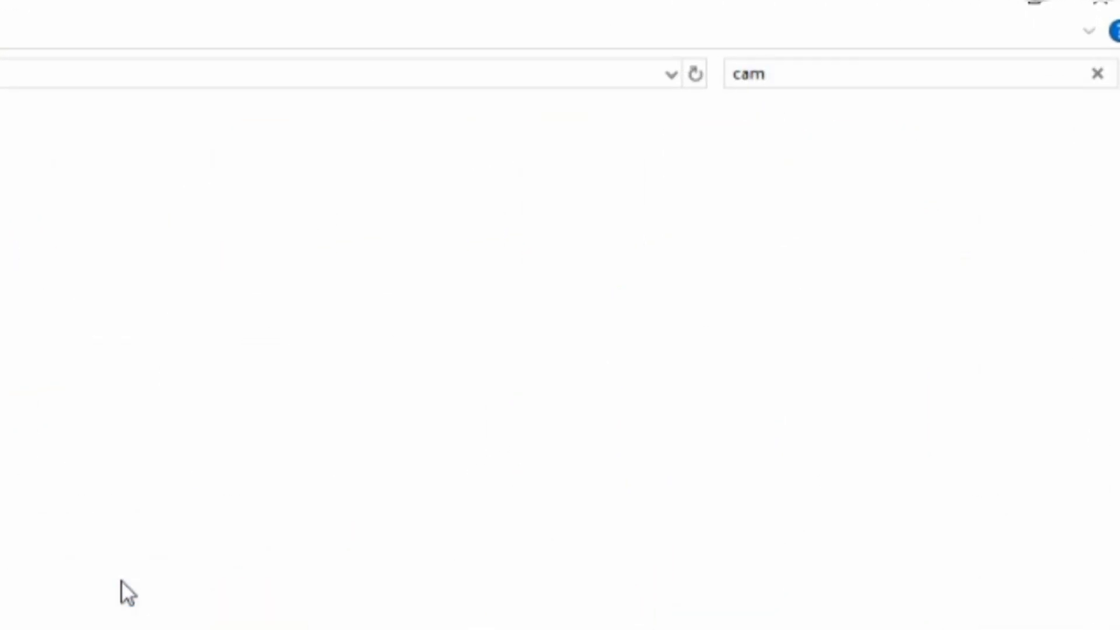
{"action": "type", "text": "pare"}
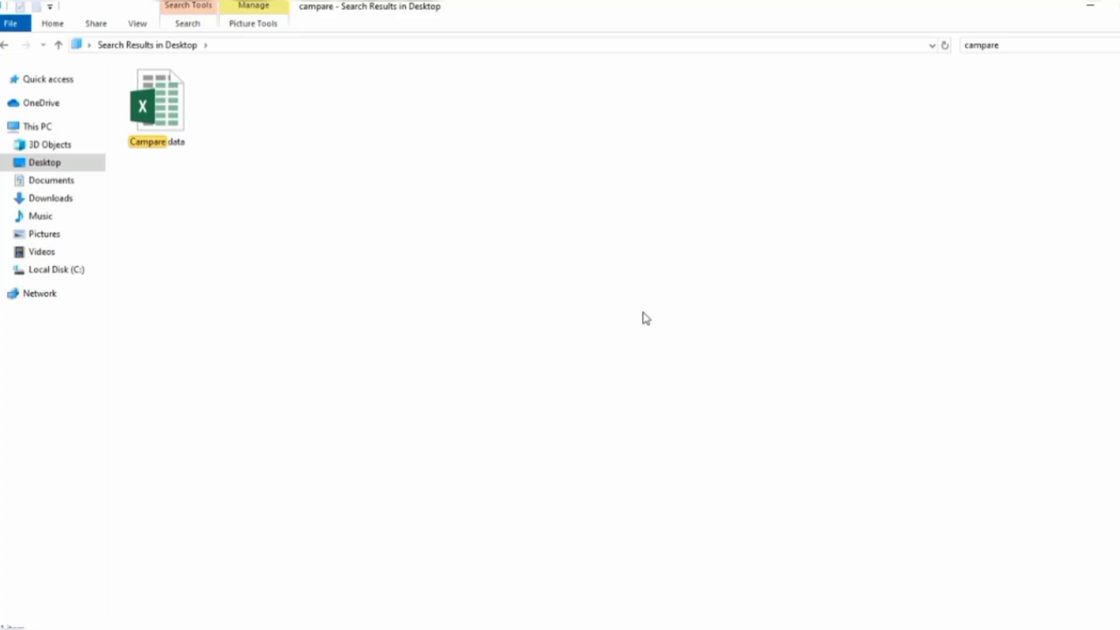
{"action": "key", "text": "Tab"}
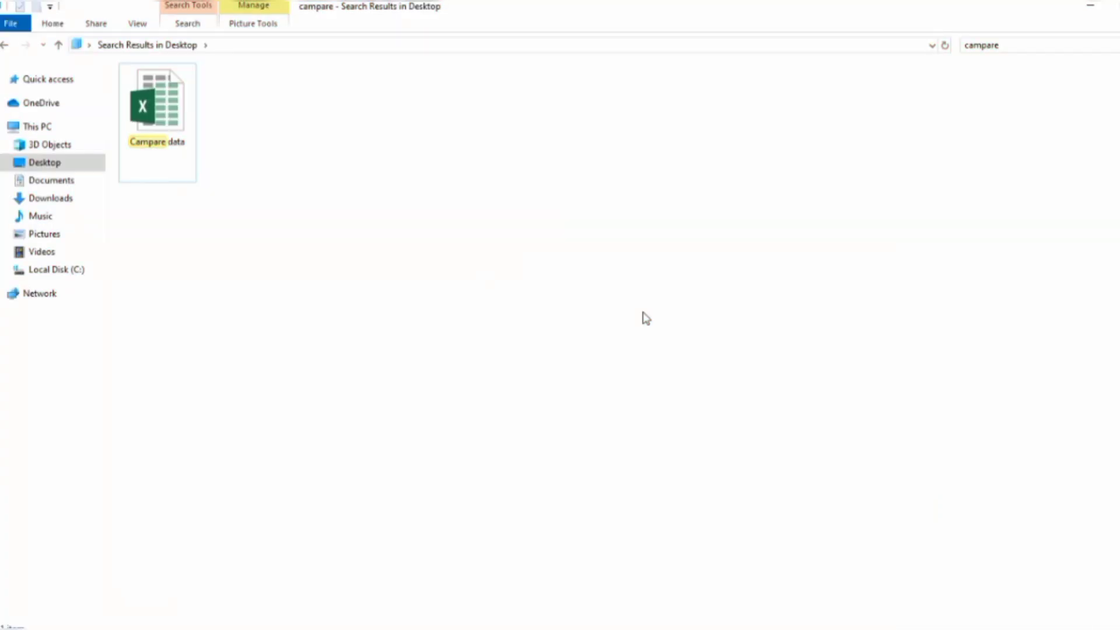
- Open the Campare data workbook from the search results, maximized, and minimize it again
{"action": "key", "text": "Down"}
{"action": "key", "text": "Return"}
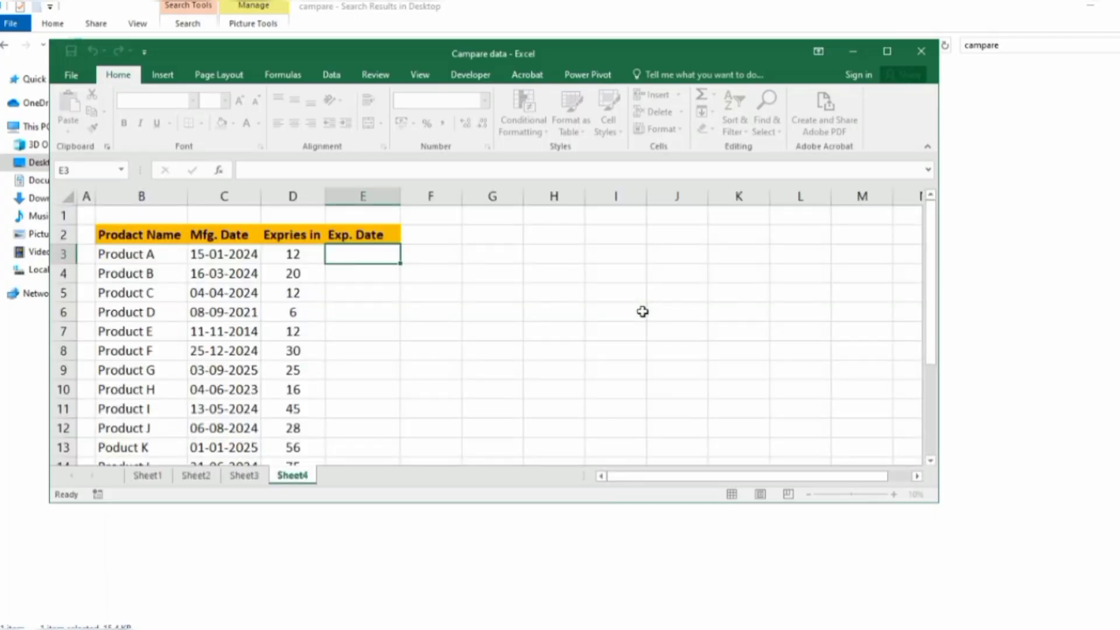
{"action": "key", "text": "alt+space"}
{"action": "key", "text": "x"}
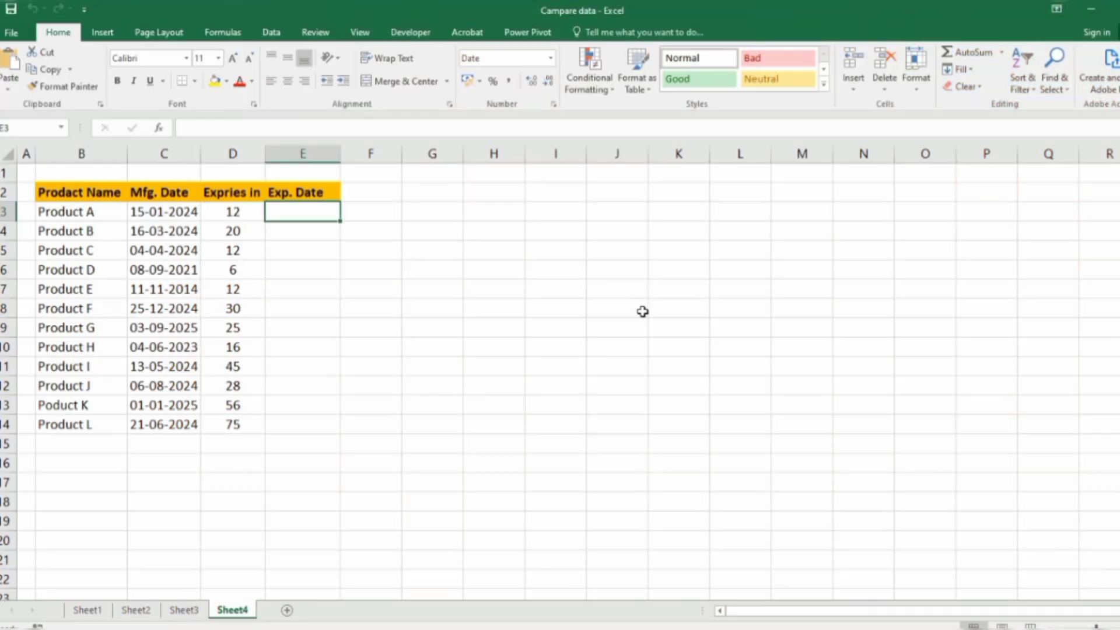
{"action": "left_click", "coordinate": [1096, 15]}
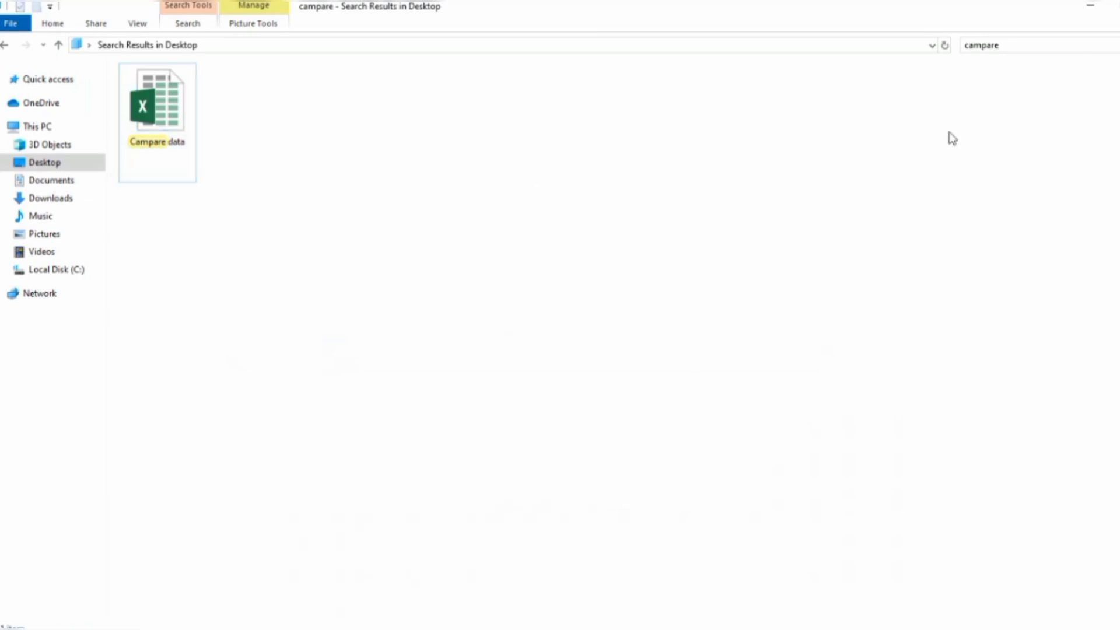
- Go back through the previously visited folders in File Explorer's history
{"action": "key", "text": "BackSpace"}
{"action": "key", "text": "BackSpace"}
{"action": "key", "text": "BackSpace"}
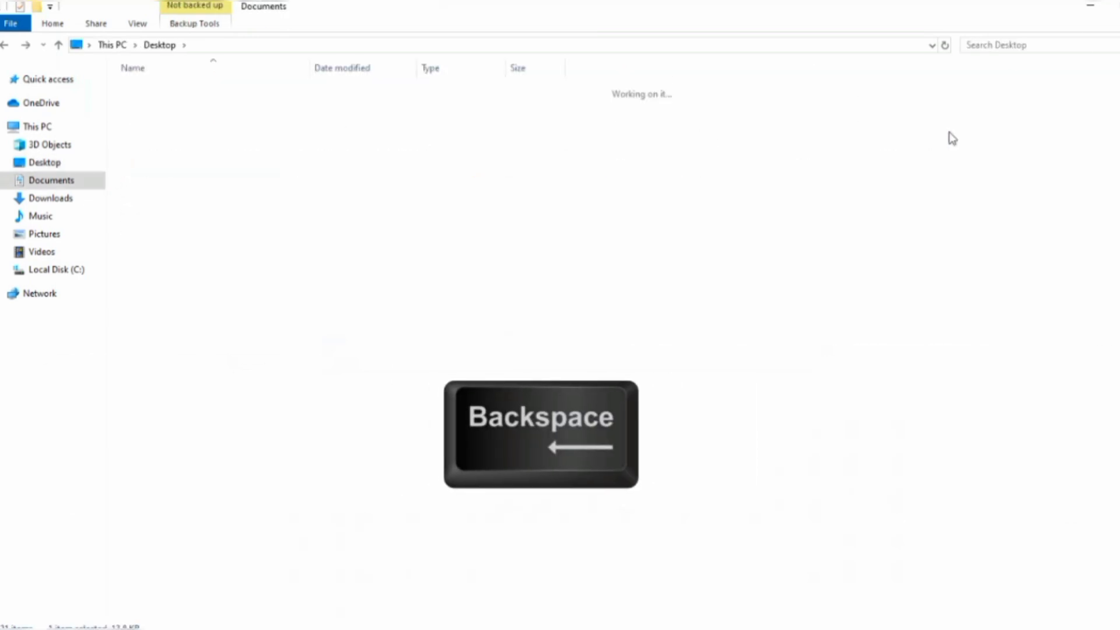
{"action": "key", "text": "BackSpace"}
{"action": "key", "text": "BackSpace"}
{"action": "key", "text": "BackSpace"}
{"action": "key", "text": "BackSpace"}
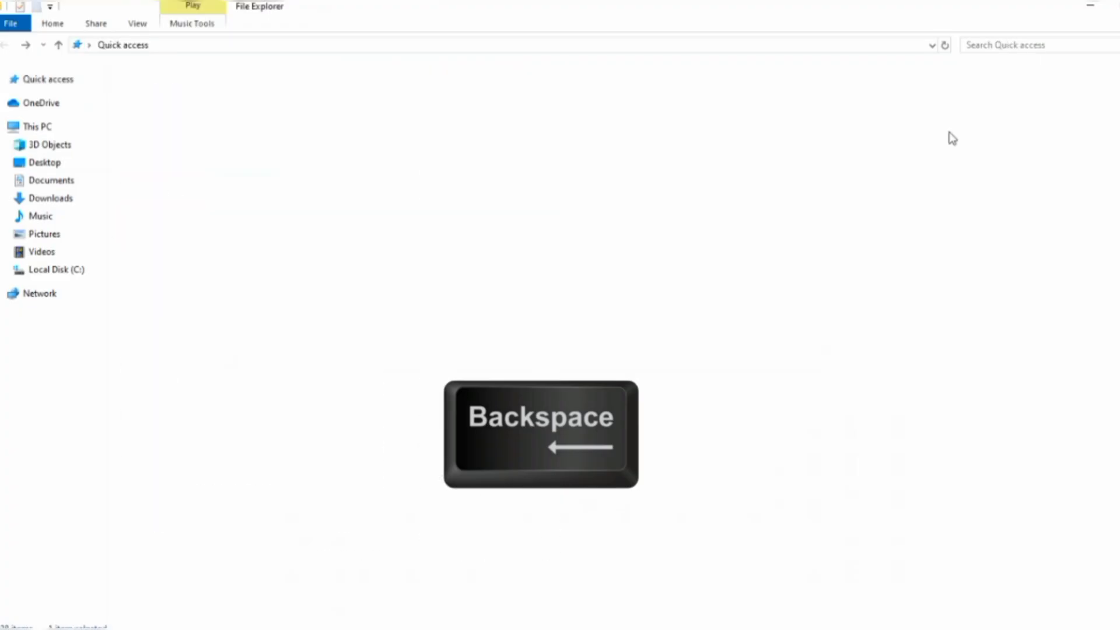
{"action": "key", "text": "BackSpace"}
{"action": "key", "text": "BackSpace"}
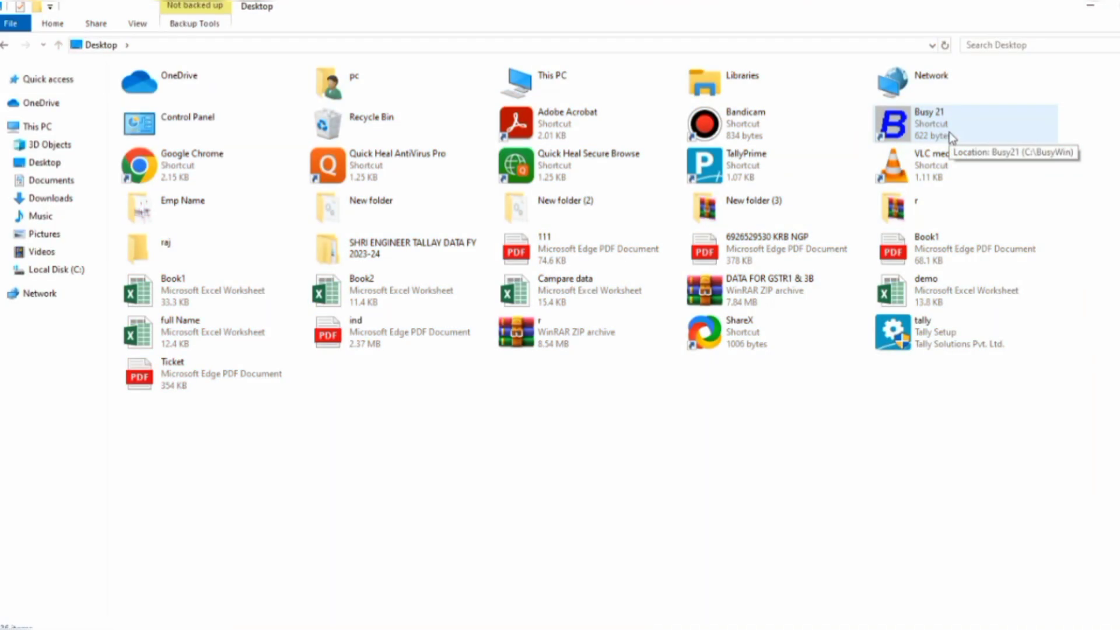
- Show the desktop and open Whiteboard from the Windows Ink Workspace
{"action": "key", "text": "super+d"}
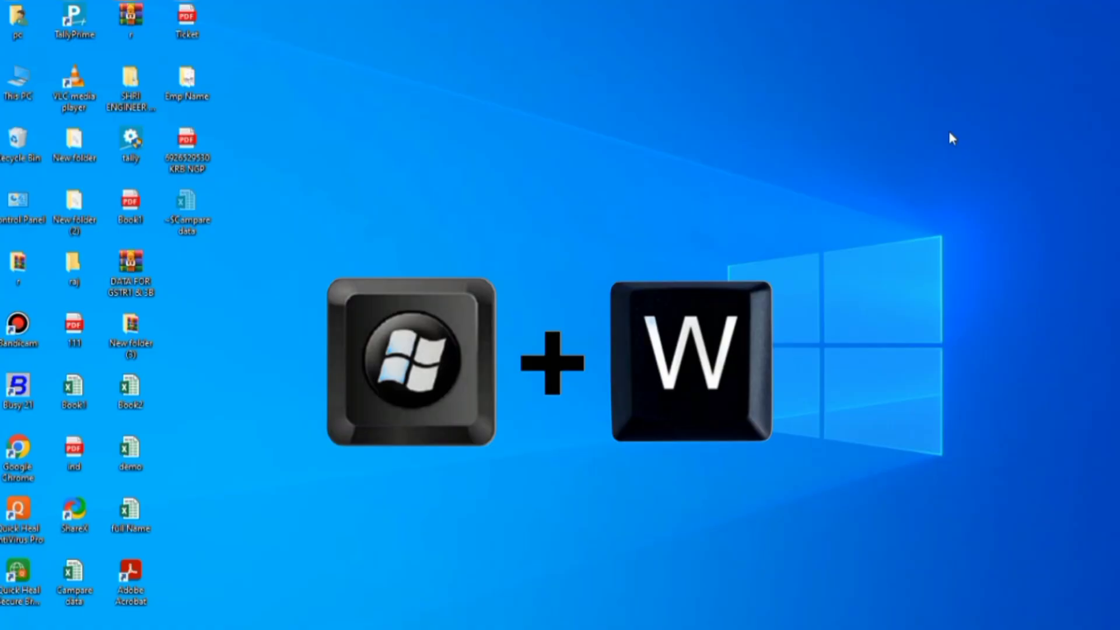
{"action": "key", "text": "super+w"}
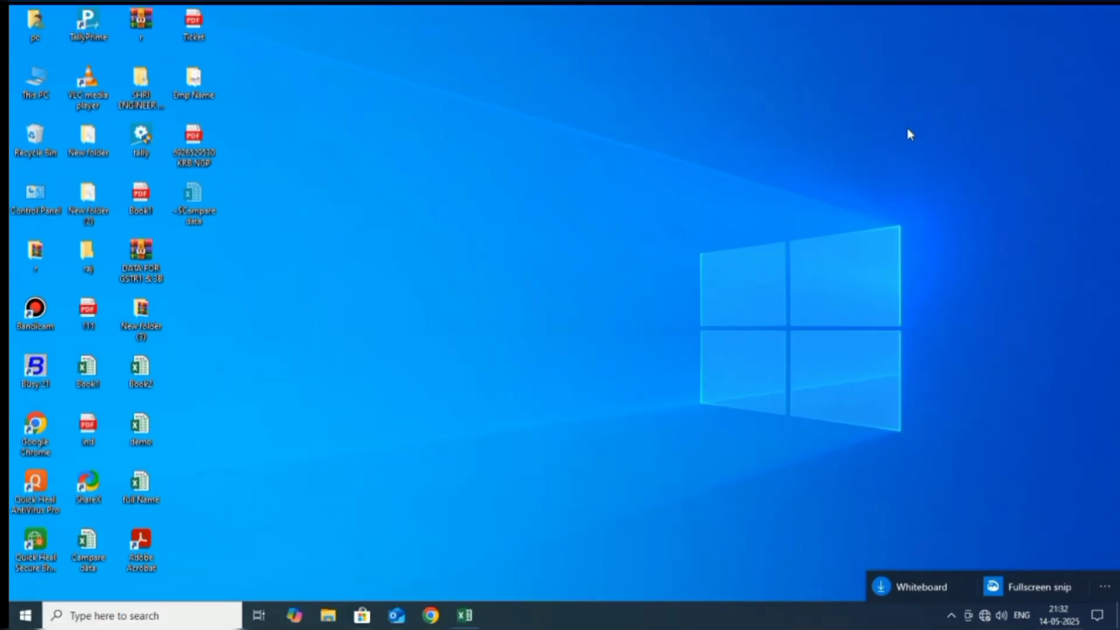
{"action": "left_click", "coordinate": [920, 588]}
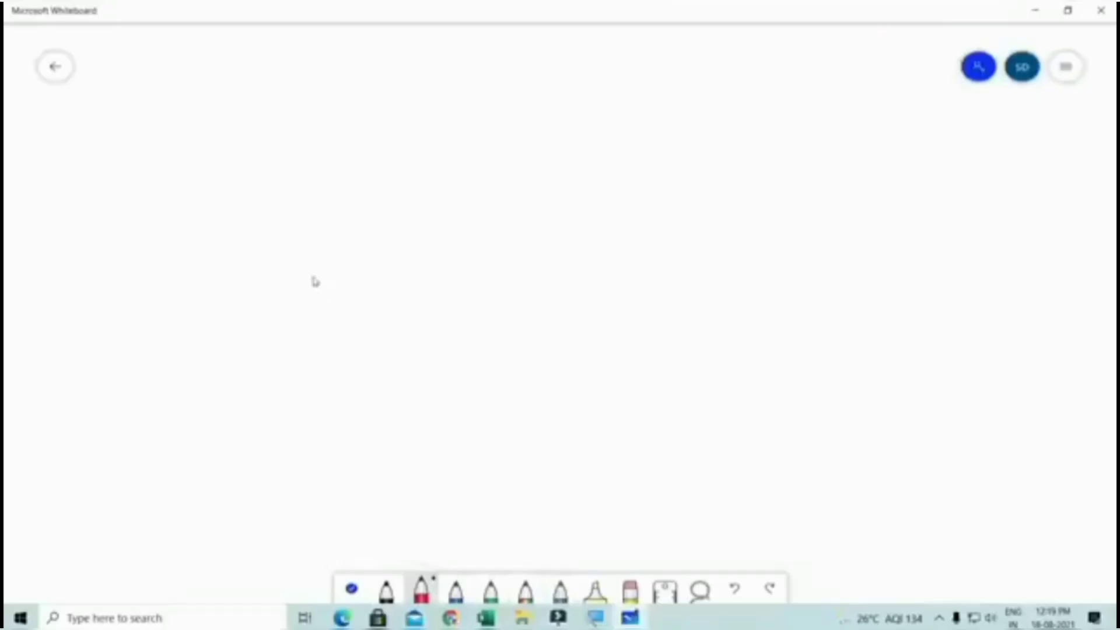
- Draw two red freehand strokes on the whiteboard and replace them with one black stroke across the canvas
{"action": "mouse_move", "coordinate": [309, 266]}
{"action": "left_mouse_down"}
{"action": "mouse_move", "coordinate": [447, 209]}
{"action": "mouse_move", "coordinate": [630, 208]}
{"action": "mouse_move", "coordinate": [740, 168]}
{"action": "left_mouse_up"}
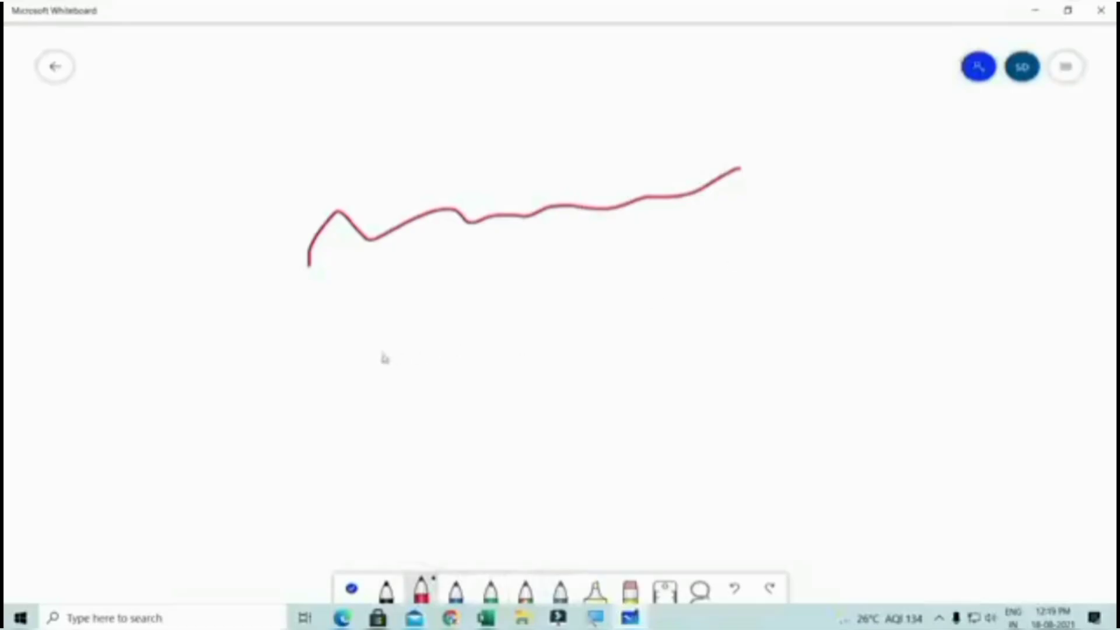
{"action": "mouse_move", "coordinate": [152, 346]}
{"action": "left_mouse_down"}
{"action": "mouse_move", "coordinate": [165, 305]}
{"action": "mouse_move", "coordinate": [493, 330]}
{"action": "mouse_move", "coordinate": [778, 263]}
{"action": "mouse_move", "coordinate": [1055, 173]}
{"action": "left_mouse_up"}
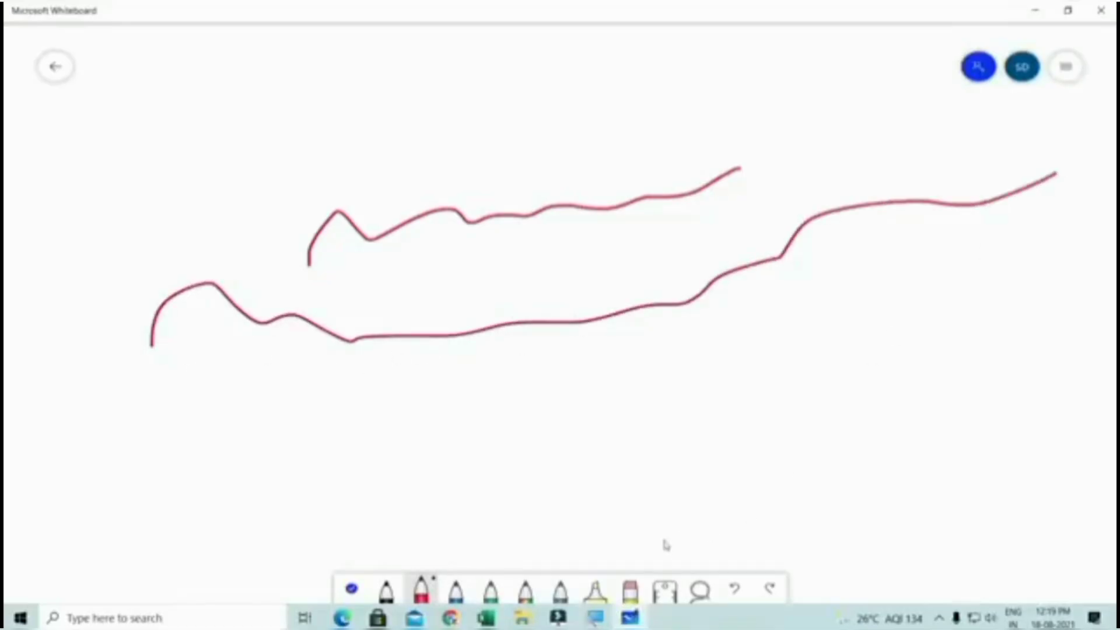
{"action": "left_click", "coordinate": [735, 589]}
{"action": "left_click", "coordinate": [735, 589]}
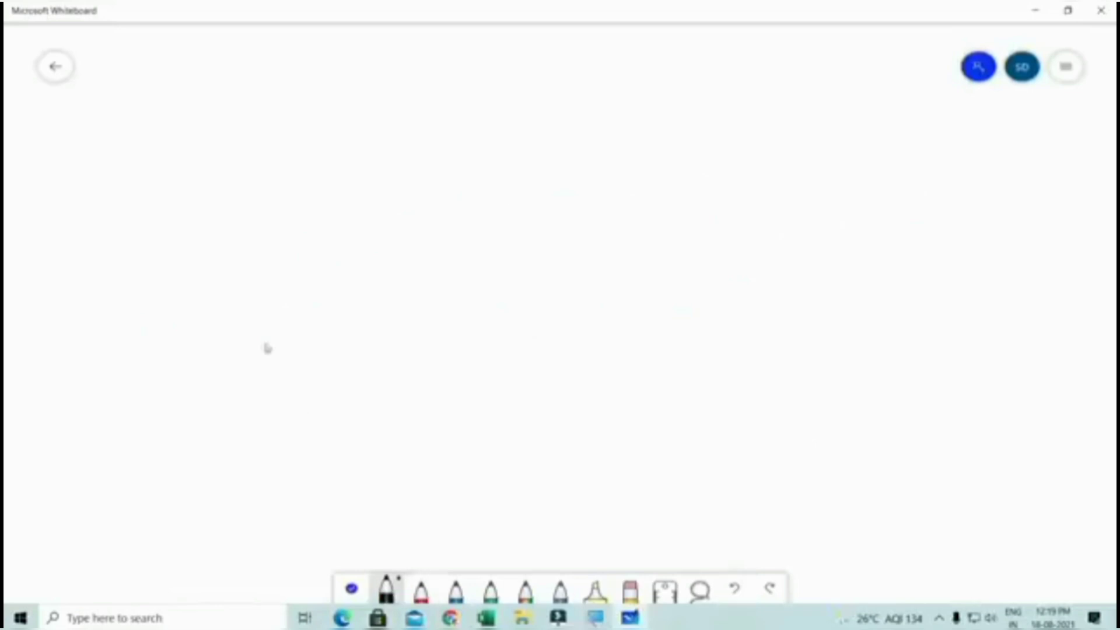
{"action": "mouse_move", "coordinate": [70, 374]}
{"action": "left_mouse_down"}
{"action": "mouse_move", "coordinate": [270, 246]}
{"action": "mouse_move", "coordinate": [457, 199]}
{"action": "mouse_move", "coordinate": [563, 329]}
{"action": "mouse_move", "coordinate": [793, 261]}
{"action": "mouse_move", "coordinate": [948, 182]}
{"action": "mouse_move", "coordinate": [1070, 288]}
{"action": "left_mouse_up"}
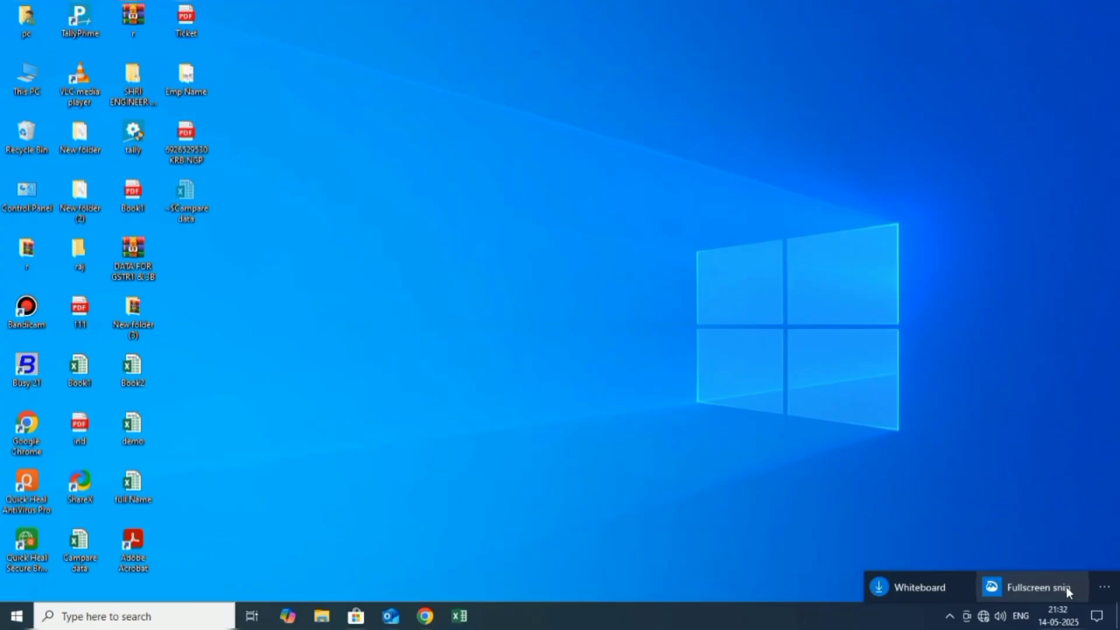
- Take a fullscreen snip of the desktop and close Snip & Sketch
{"action": "left_click", "coordinate": [1065, 586]}
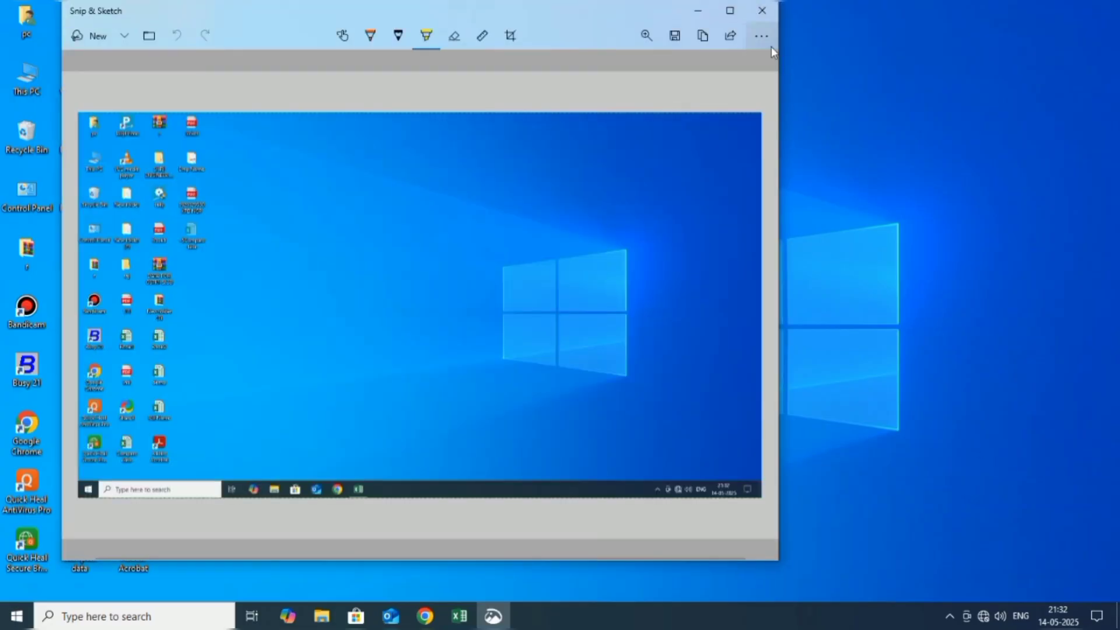
{"action": "left_click", "coordinate": [762, 18]}
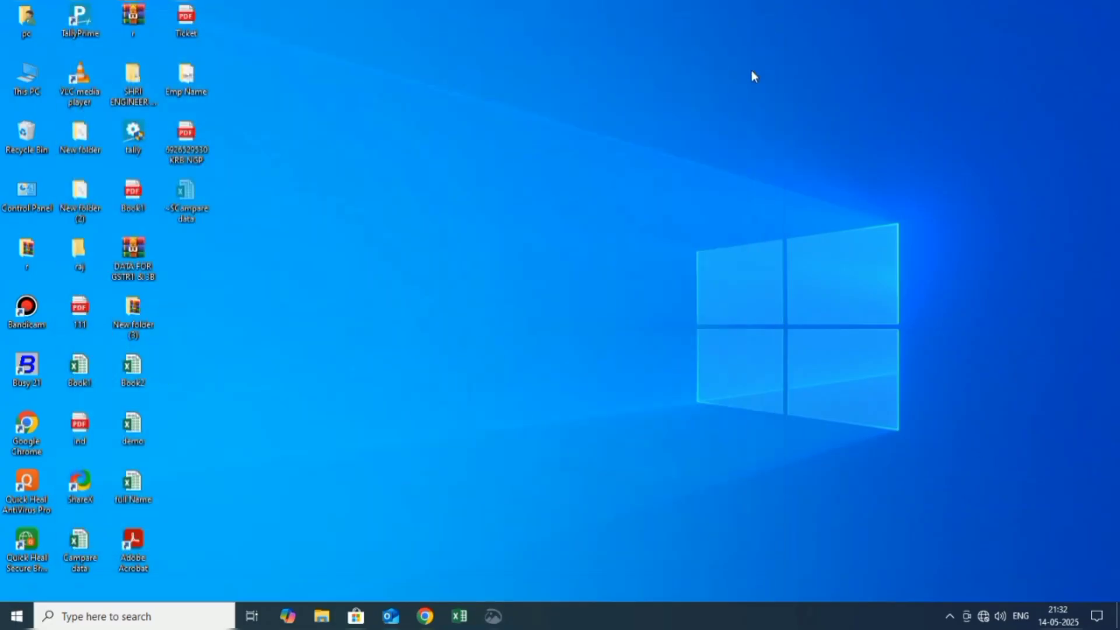
- Take a fullscreen snip of the Campare data worksheet and mark it with orange check marks, an underlined OK and a circle
{"action": "left_click", "coordinate": [455, 620]}
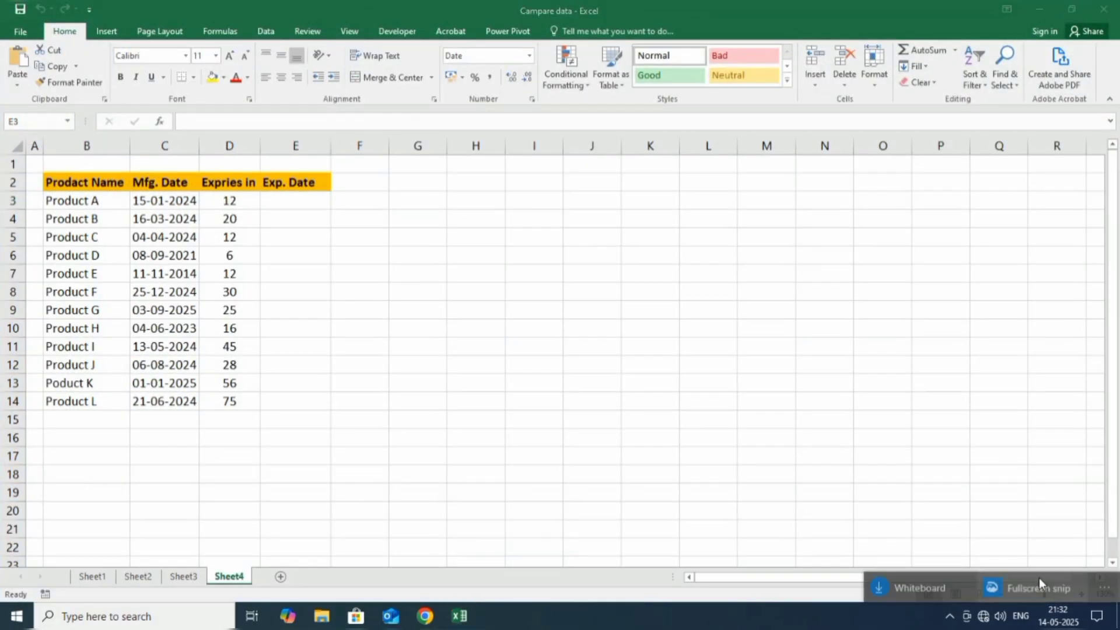
{"action": "left_click", "coordinate": [995, 585]}
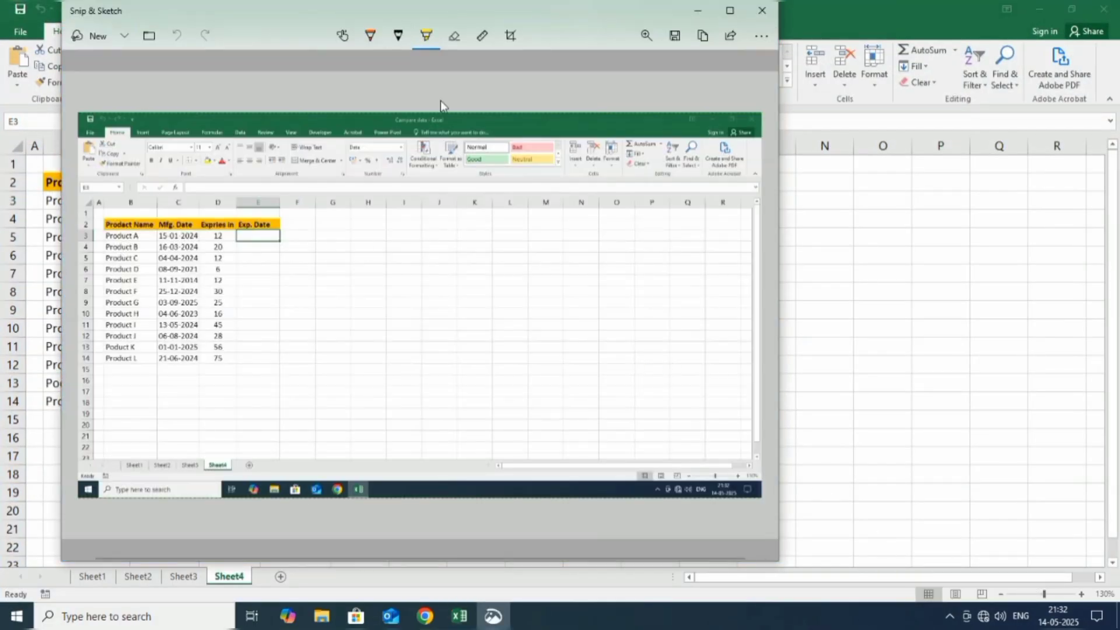
{"action": "left_click", "coordinate": [370, 36]}
{"action": "left_click_drag", "start_coordinate": [255, 235], "coordinate": [318, 238]}
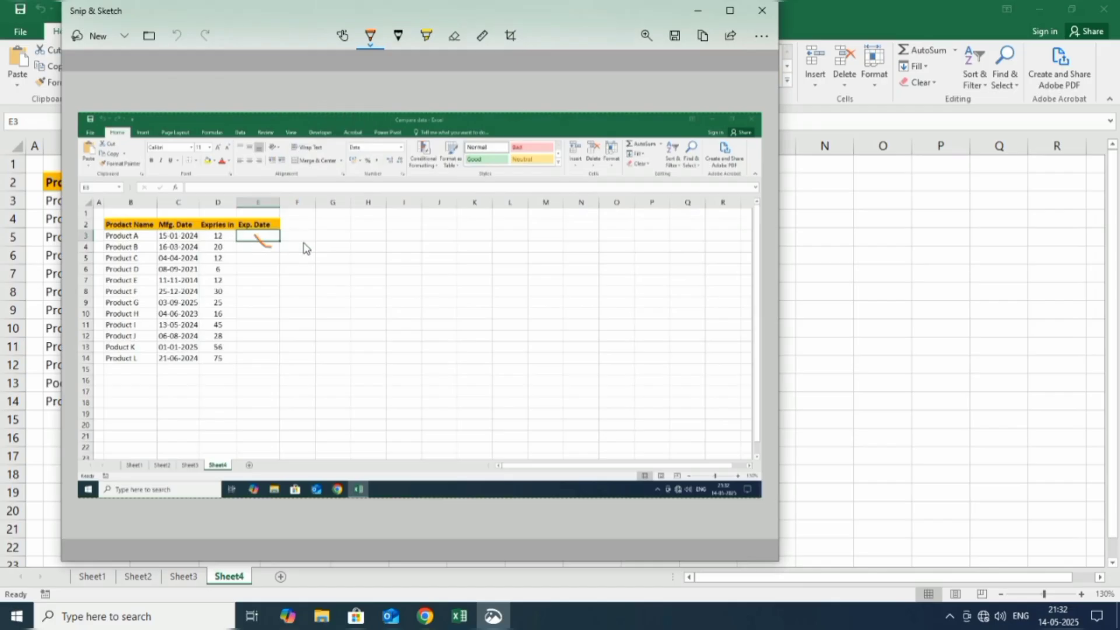
{"action": "left_click_drag", "start_coordinate": [228, 255], "coordinate": [443, 280]}
{"action": "left_click_drag", "start_coordinate": [580, 299], "coordinate": [316, 343]}
{"action": "left_click_drag", "start_coordinate": [229, 284], "coordinate": [212, 287]}
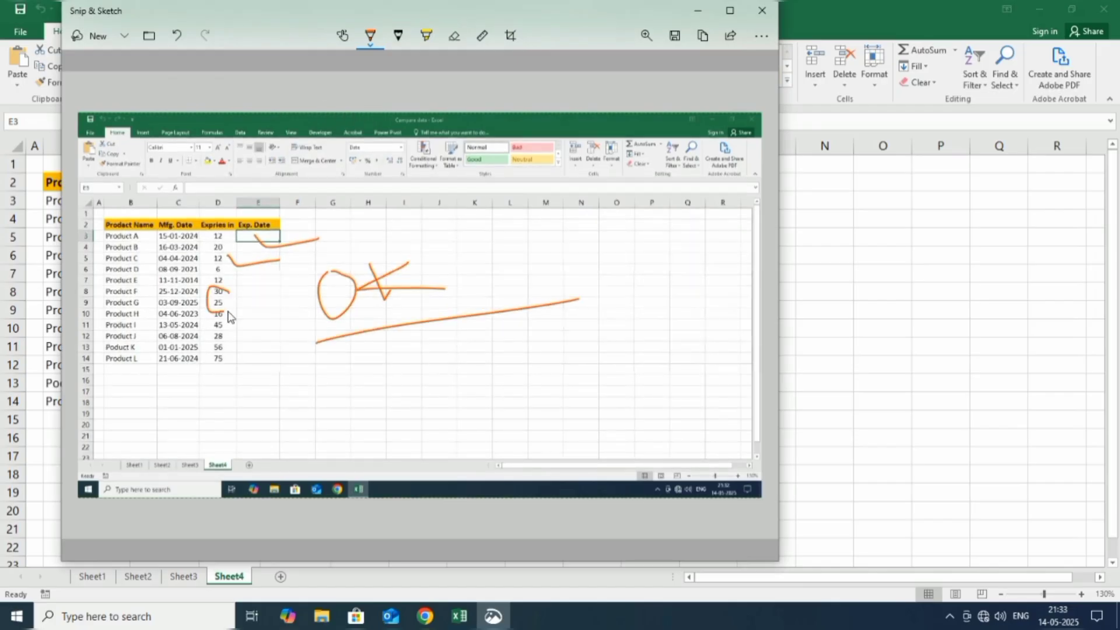
- Erase the OK, its underline and the circle around the Expries in values from the snip
{"action": "left_click", "coordinate": [454, 36]}
{"action": "left_click_drag", "start_coordinate": [408, 274], "coordinate": [336, 292]}
{"action": "left_click_drag", "start_coordinate": [375, 349], "coordinate": [230, 294]}
- Highlight the Product E row in yellow on the snip and start saving the annotated image
{"action": "left_click", "coordinate": [426, 36]}
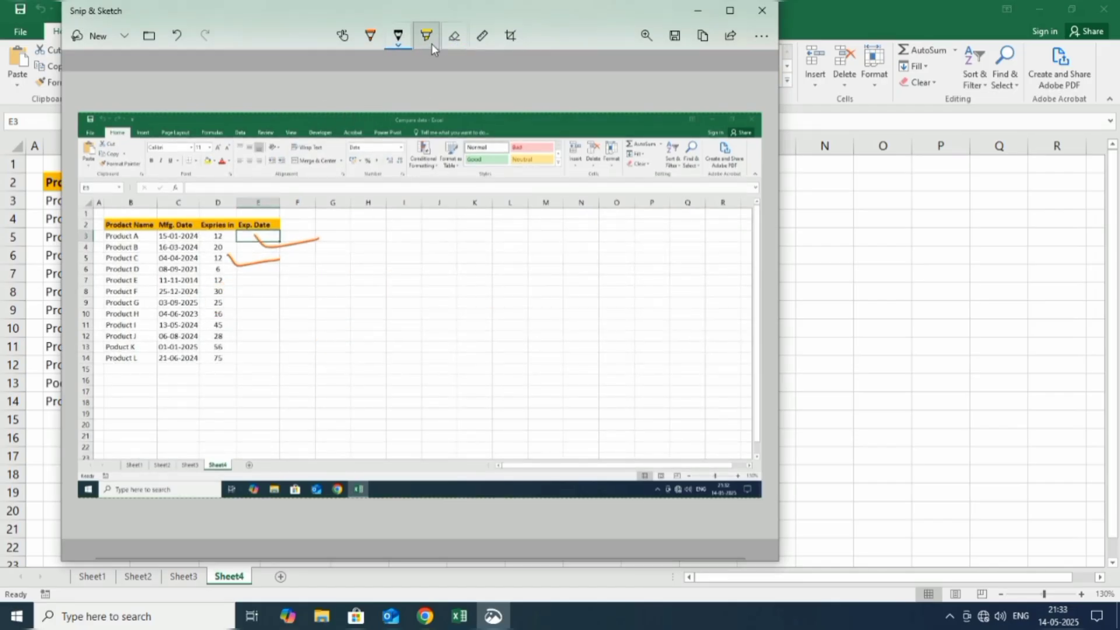
{"action": "mouse_move", "coordinate": [107, 279]}
{"action": "left_mouse_down"}
{"action": "mouse_move", "coordinate": [143, 279]}
{"action": "mouse_move", "coordinate": [129, 290]}
{"action": "left_mouse_up"}
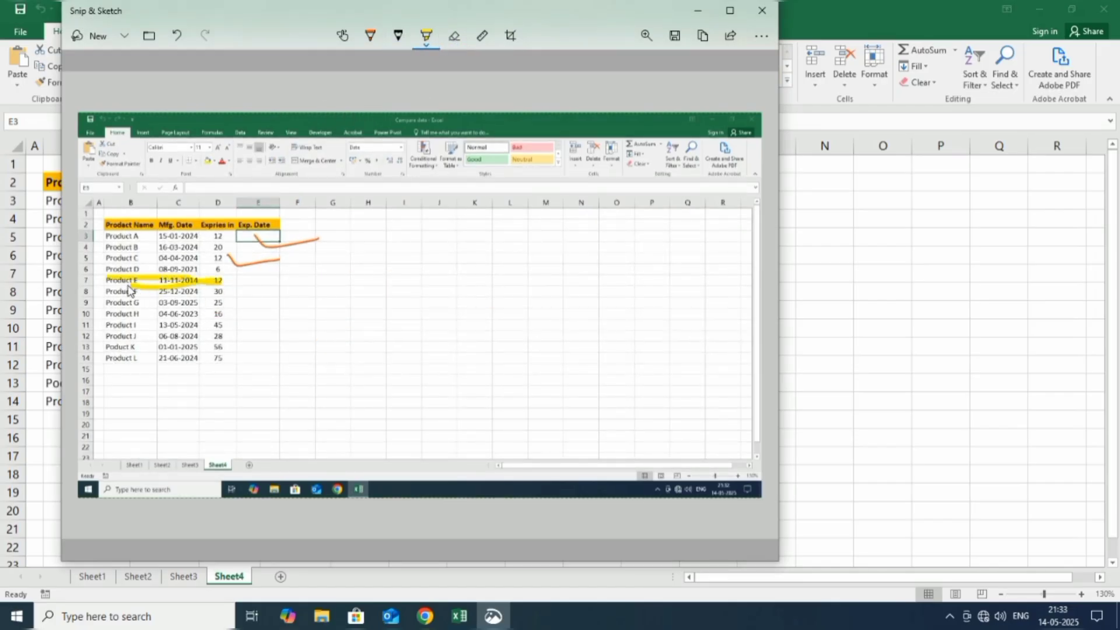
{"action": "left_click", "coordinate": [675, 35]}
{"action": "left_click", "coordinate": [122, 114]}
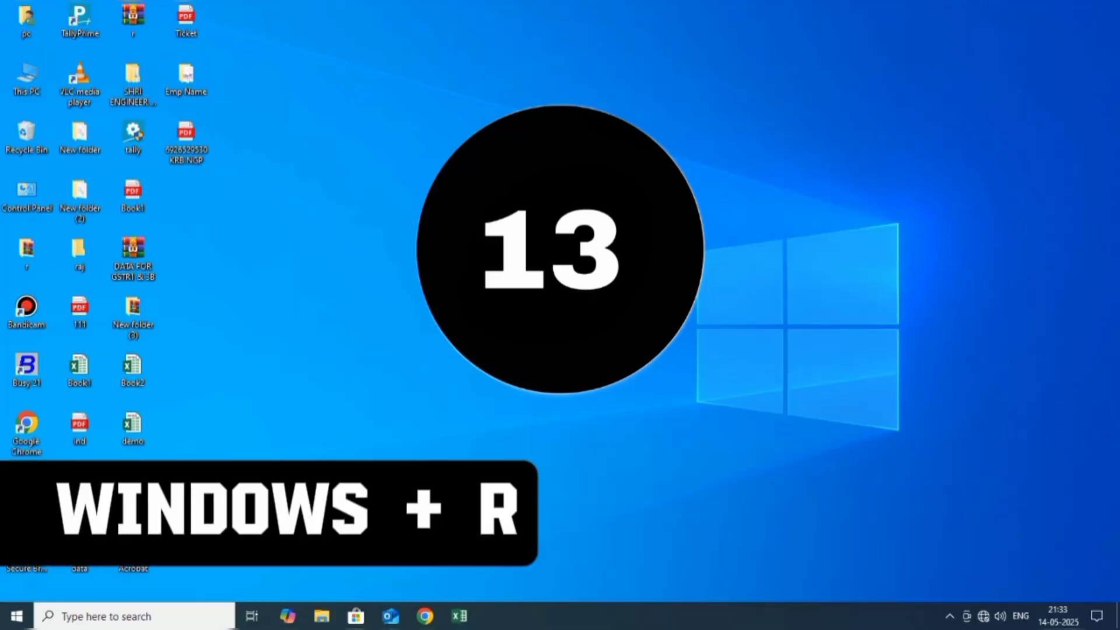
- Launch notepad through the Run dialog and maximize its window
{"action": "key", "text": "super+r"}
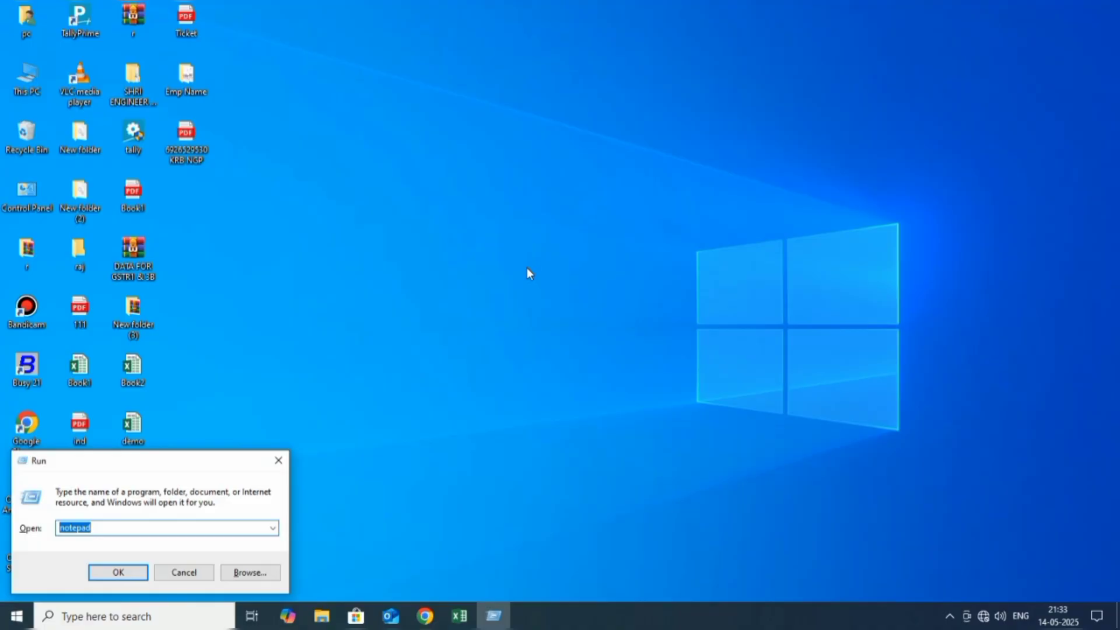
{"action": "key", "text": "Return"}
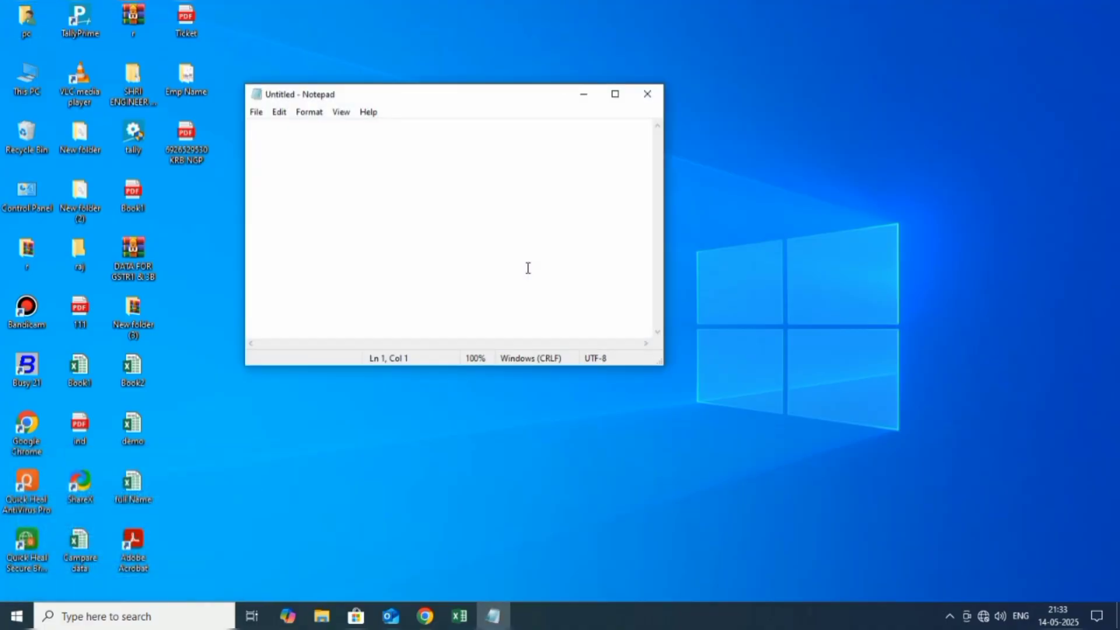
{"action": "key", "text": "alt+space"}
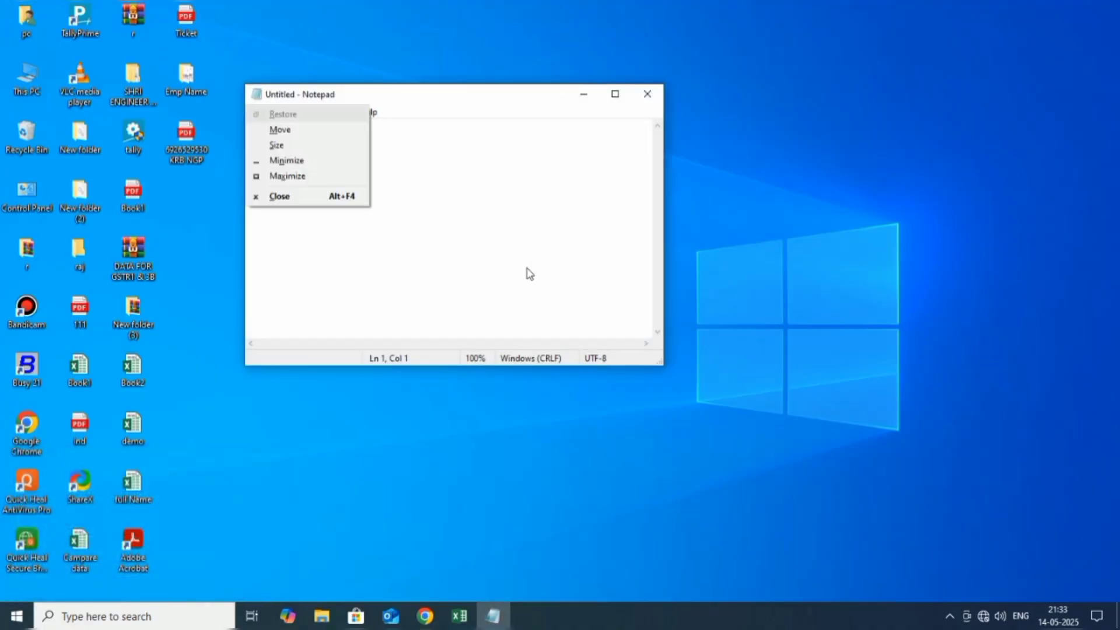
{"action": "key", "text": "x"}
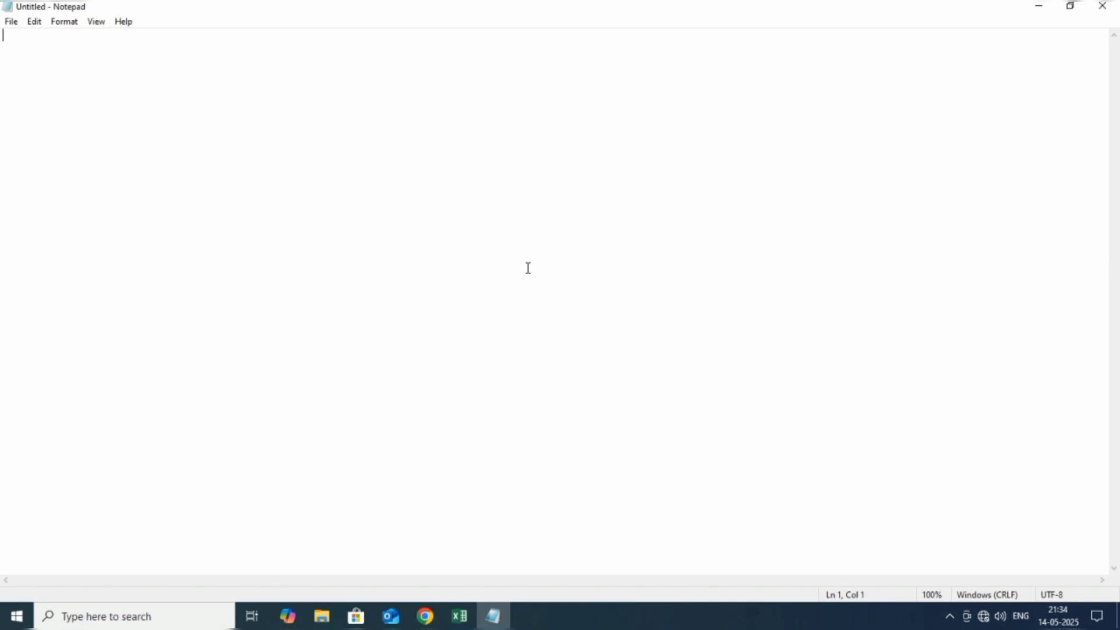
- Snap Notepad to the left half of the screen and the Campare data workbook to the right half
{"action": "key", "text": "super+Left"}
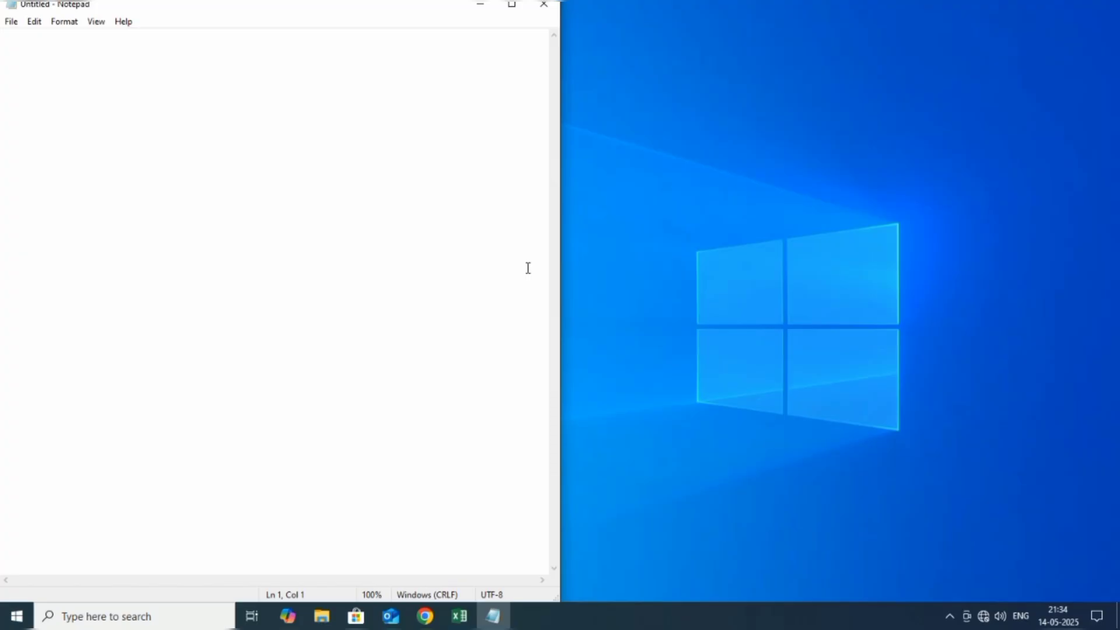
{"action": "key", "text": "alt+Tab"}
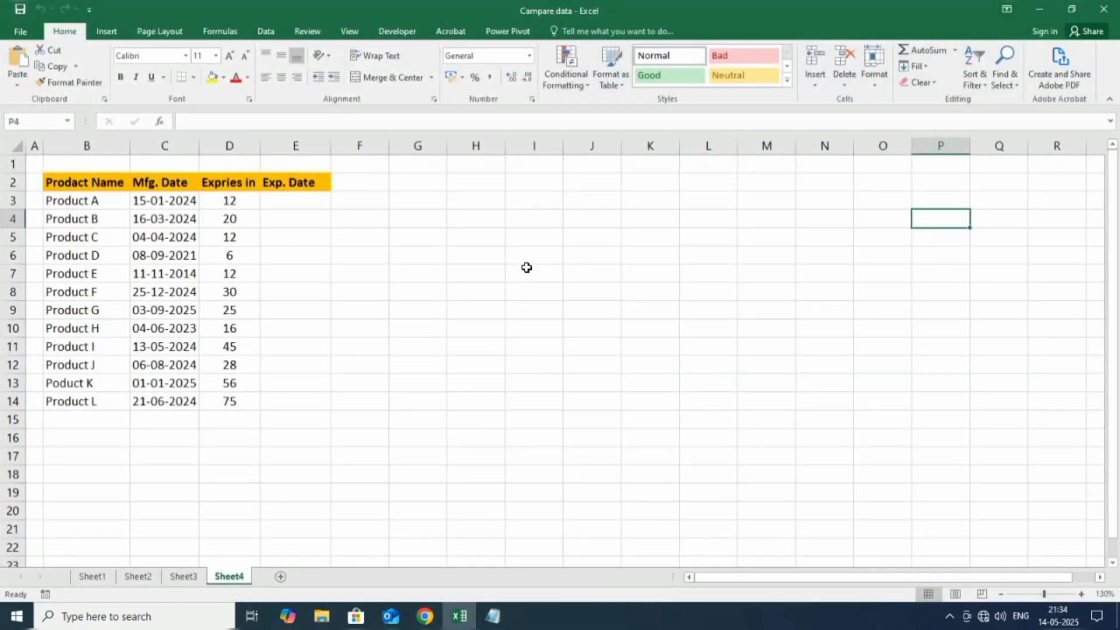
{"action": "key", "text": "super+Right"}
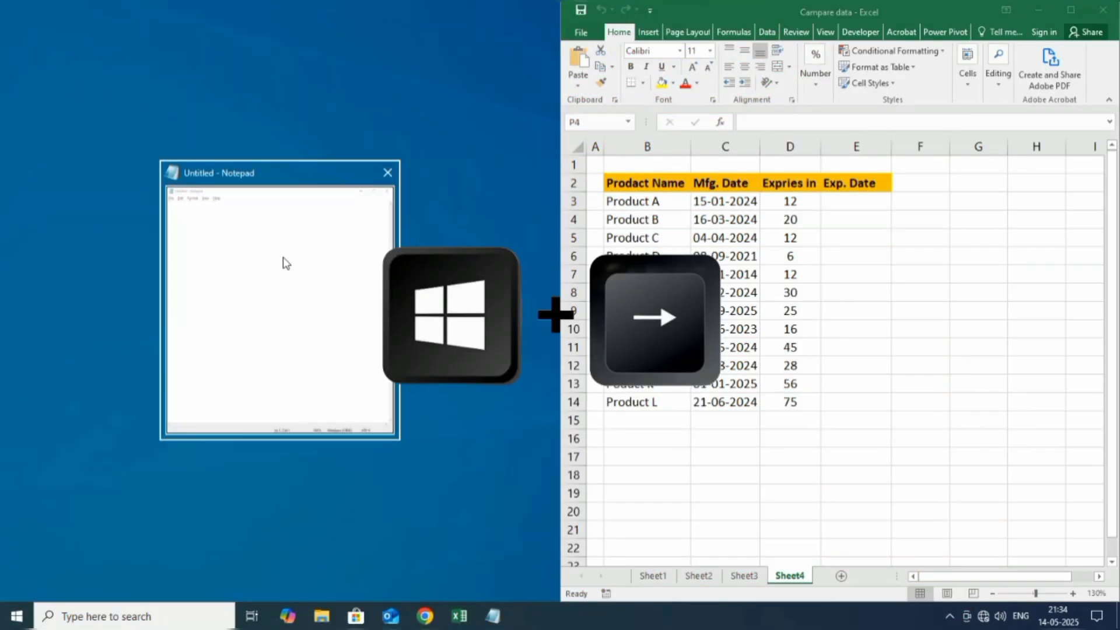
{"action": "left_click", "coordinate": [282, 262]}
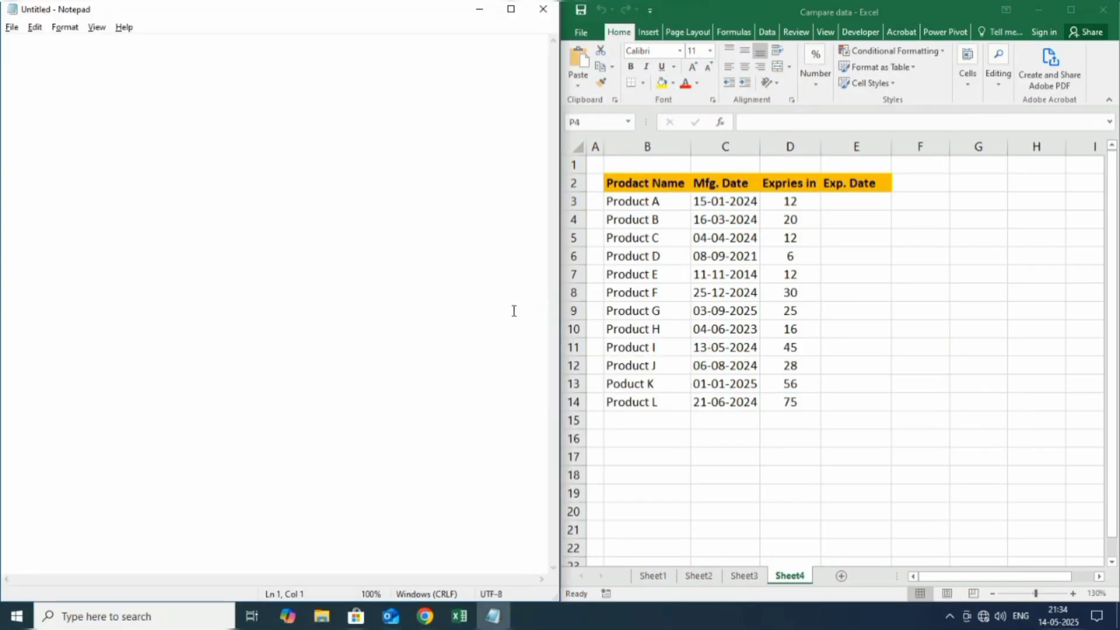
- Write "Lean Be better" in the Notepad document, removing the stray backslashes
{"action": "type", "text": "Lean B e\\\\\\"}
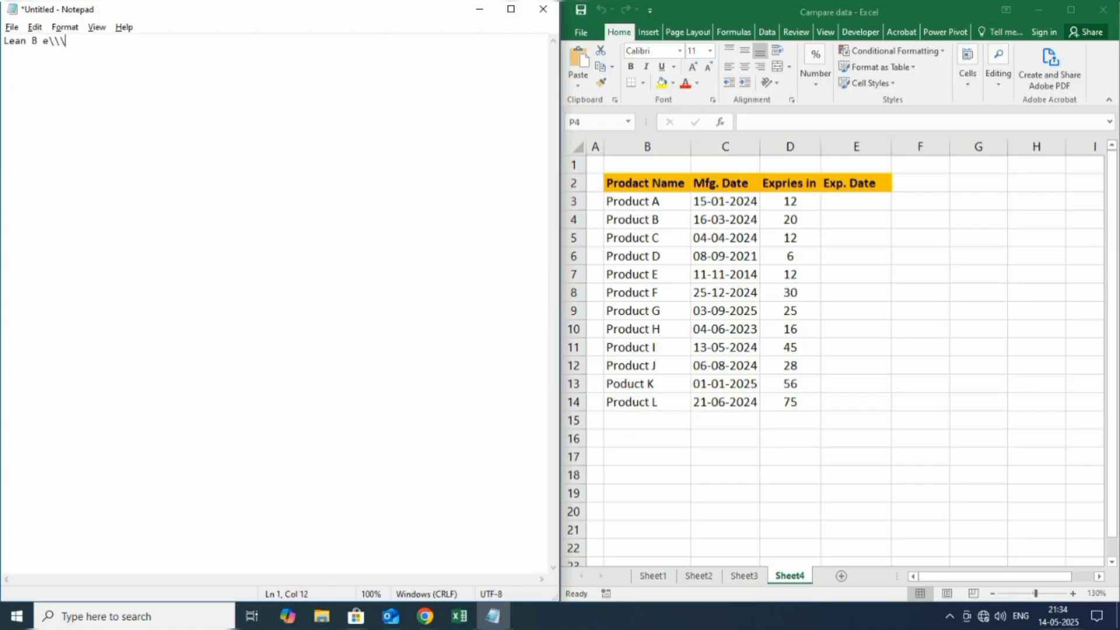
{"action": "key", "text": "BackSpace"}
{"action": "key", "text": "BackSpace"}
{"action": "key", "text": "BackSpace"}
{"action": "key", "text": "BackSpace"}
{"action": "key", "text": "BackSpace"}
{"action": "type", "text": "e be"}
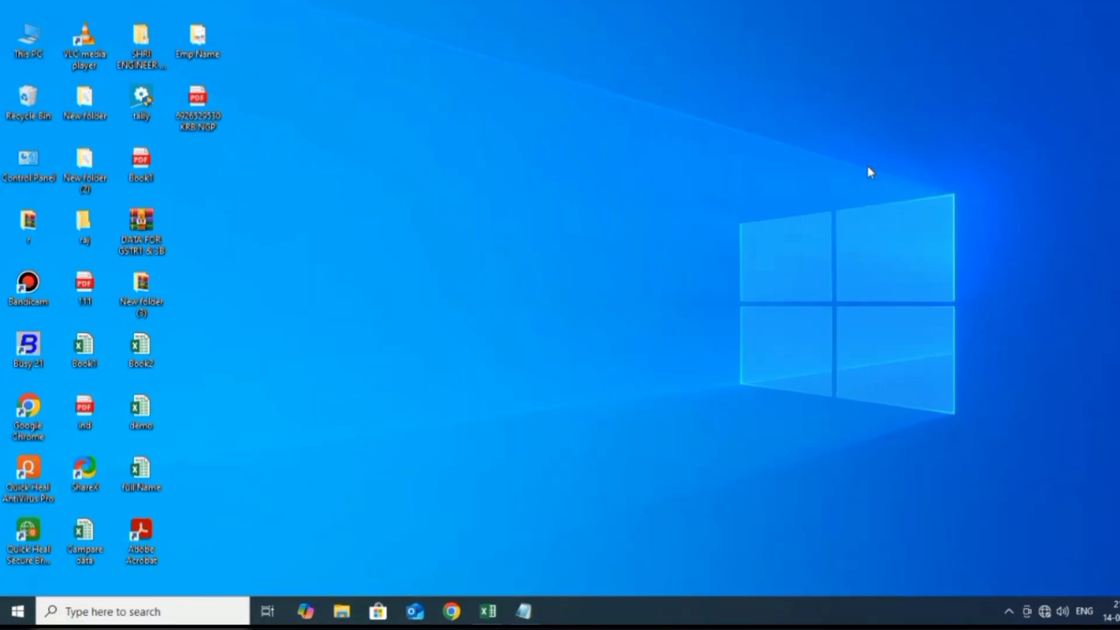
- Cycle the focus through the taskbar apps to Notepad and open its window
{"action": "key", "text": "super+t"}
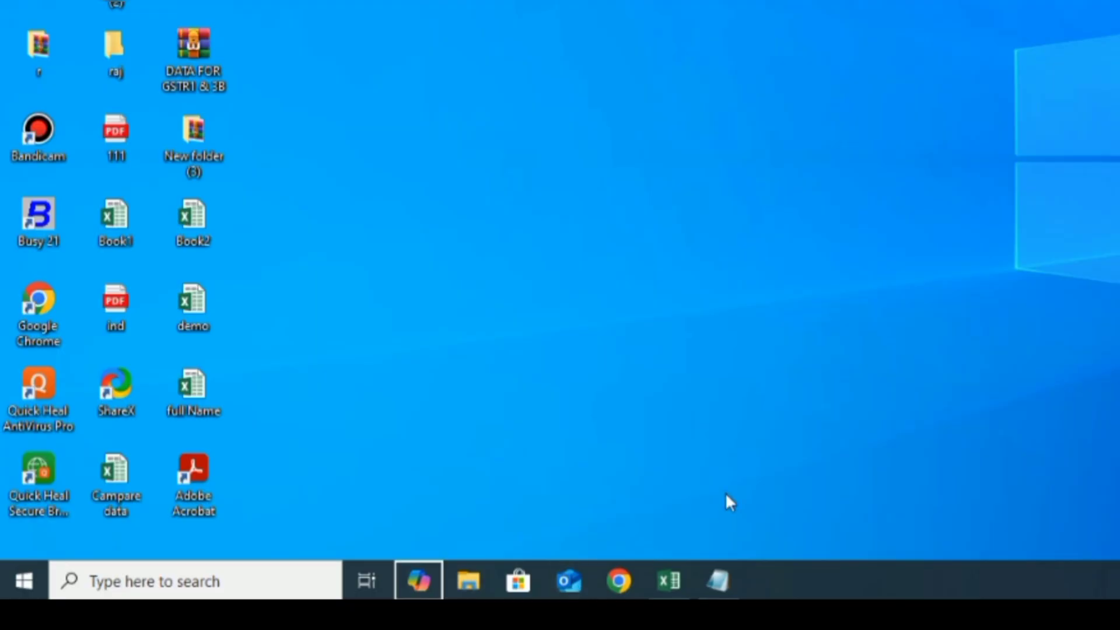
{"action": "key", "text": "super+t"}
{"action": "key", "text": "super+t"}
{"action": "key", "text": "super+t"}
{"action": "key", "text": "super+t"}
{"action": "key", "text": "super+t"}
{"action": "key", "text": "super+t"}
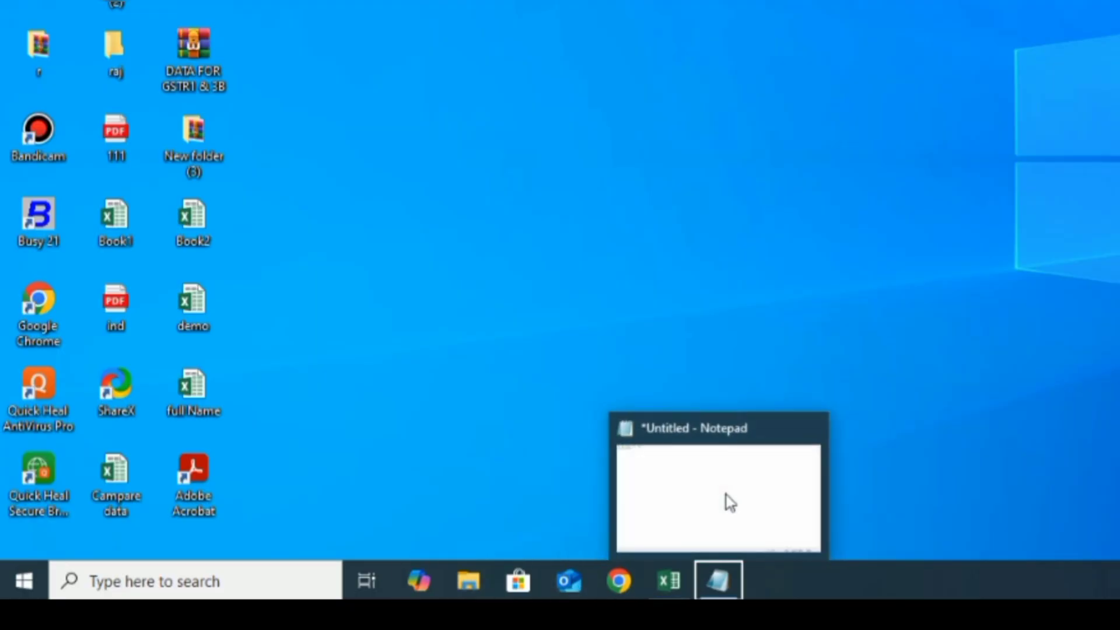
{"action": "key", "text": "Return"}
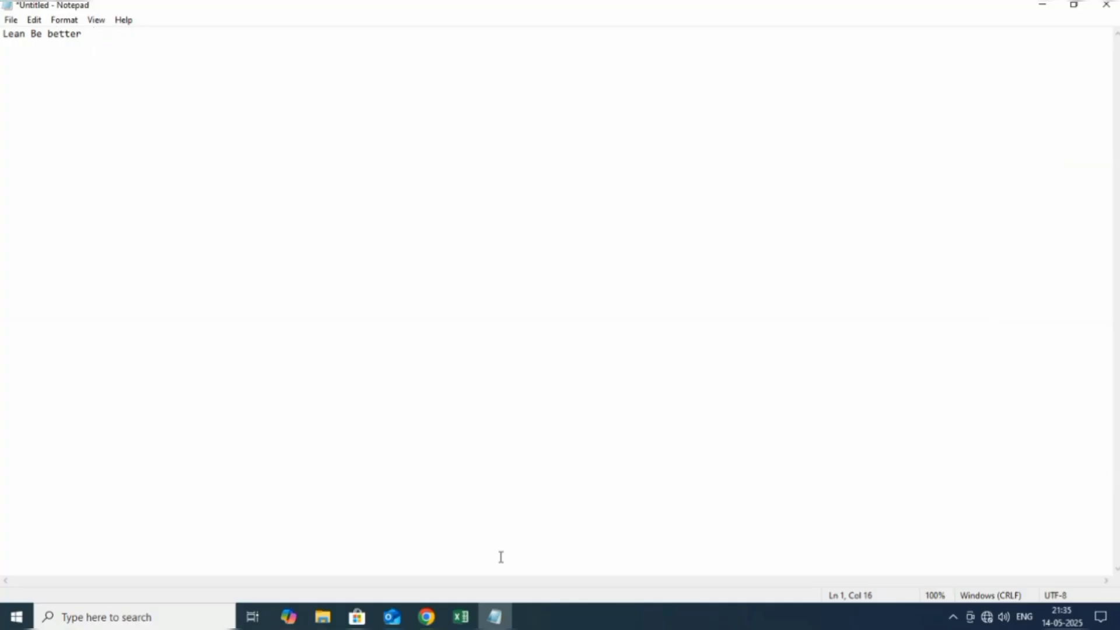
- Show the desktop, cycle the focus through the taskbar apps and open the File Explorer window
{"action": "key", "text": "super+d"}
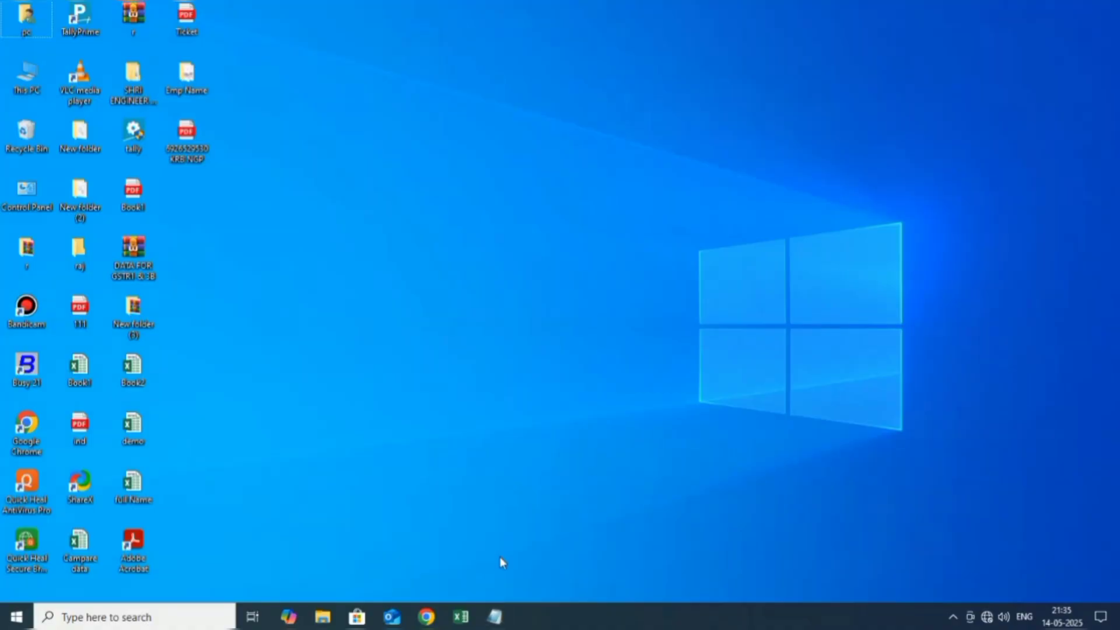
{"action": "key", "text": "super+t"}
{"action": "key", "text": "super+t"}
{"action": "key", "text": "super+t"}
{"action": "key", "text": "super+t"}
{"action": "key", "text": "super+t"}
{"action": "key", "text": "super+t"}
{"action": "key", "text": "super+t"}
{"action": "key", "text": "super+t"}
{"action": "key", "text": "super+t"}
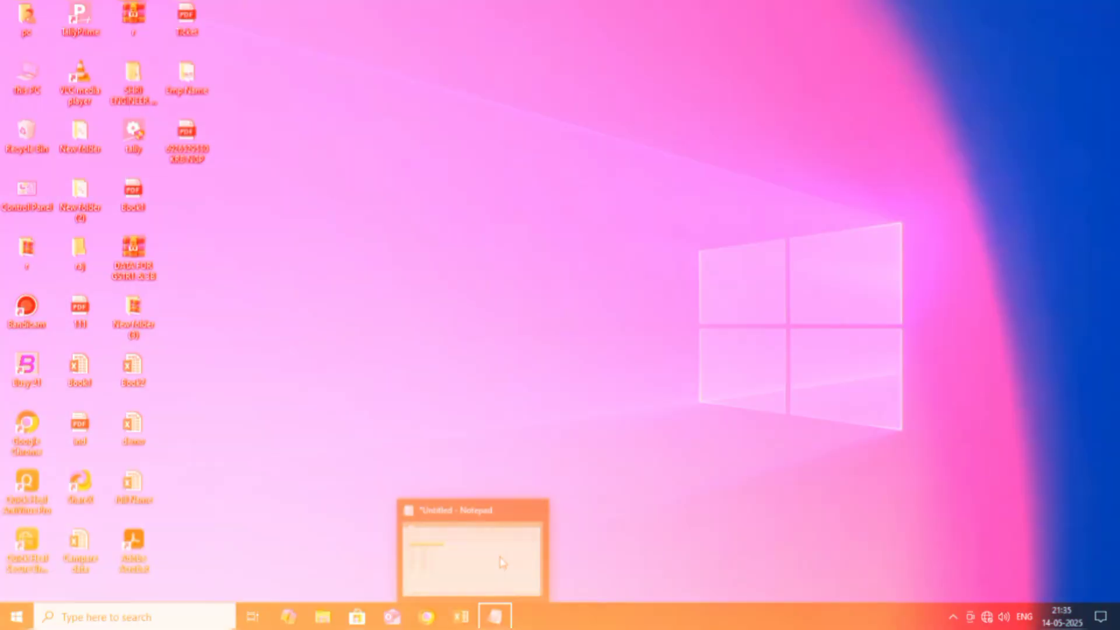
{"action": "key", "text": "Return"}
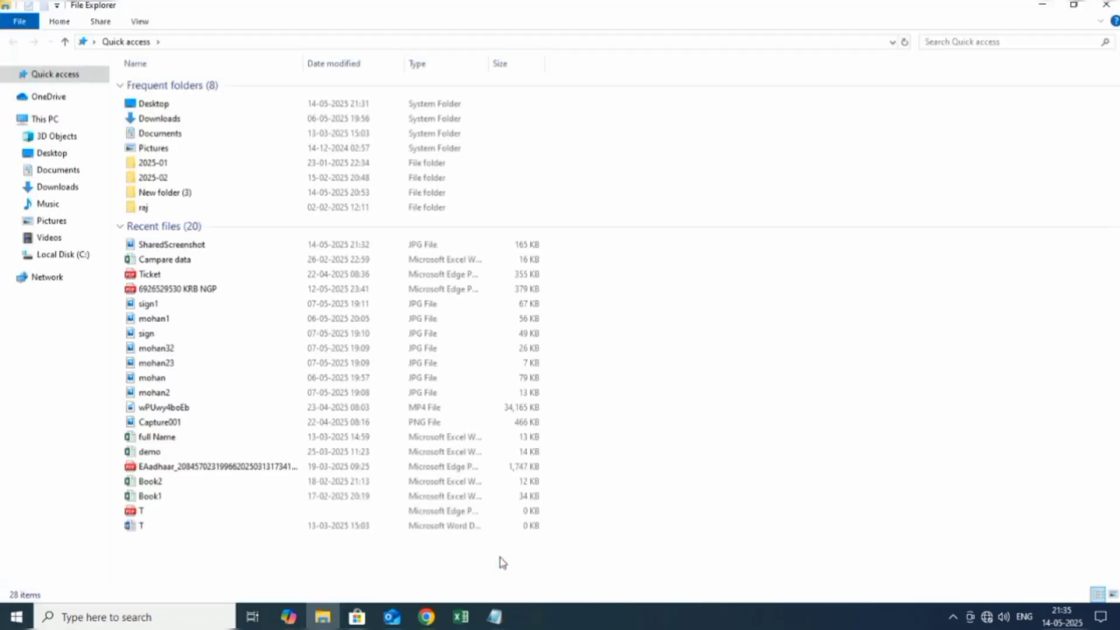
- Minimize all windows to show the desktop and refresh it
{"action": "key", "text": "super+d"}
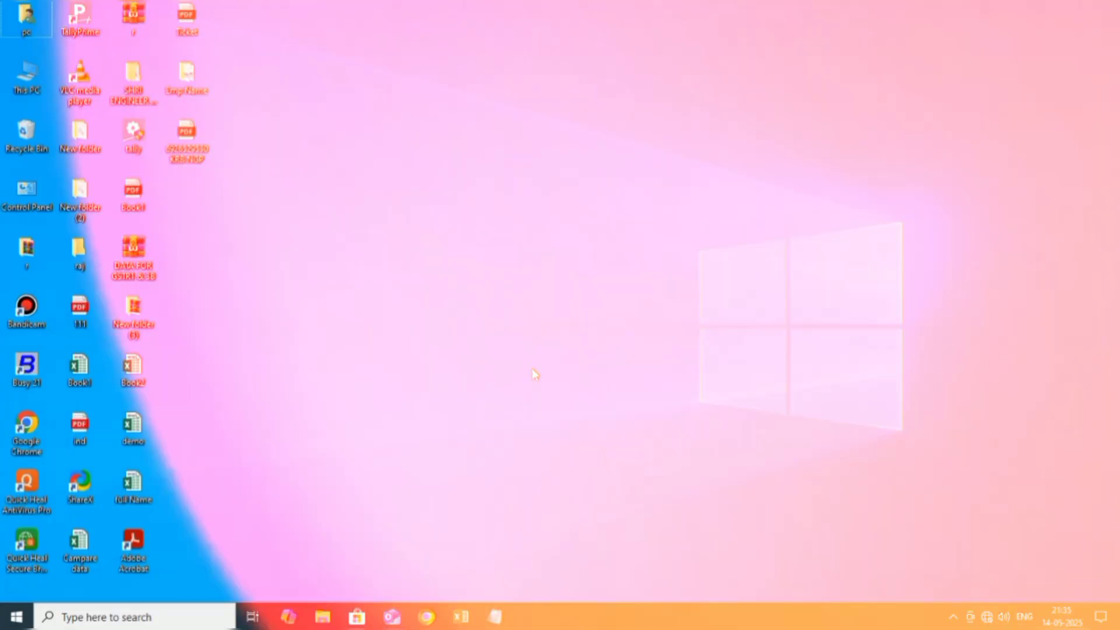
{"action": "right_click", "coordinate": [517, 537]}
{"action": "left_click", "coordinate": [548, 386]}
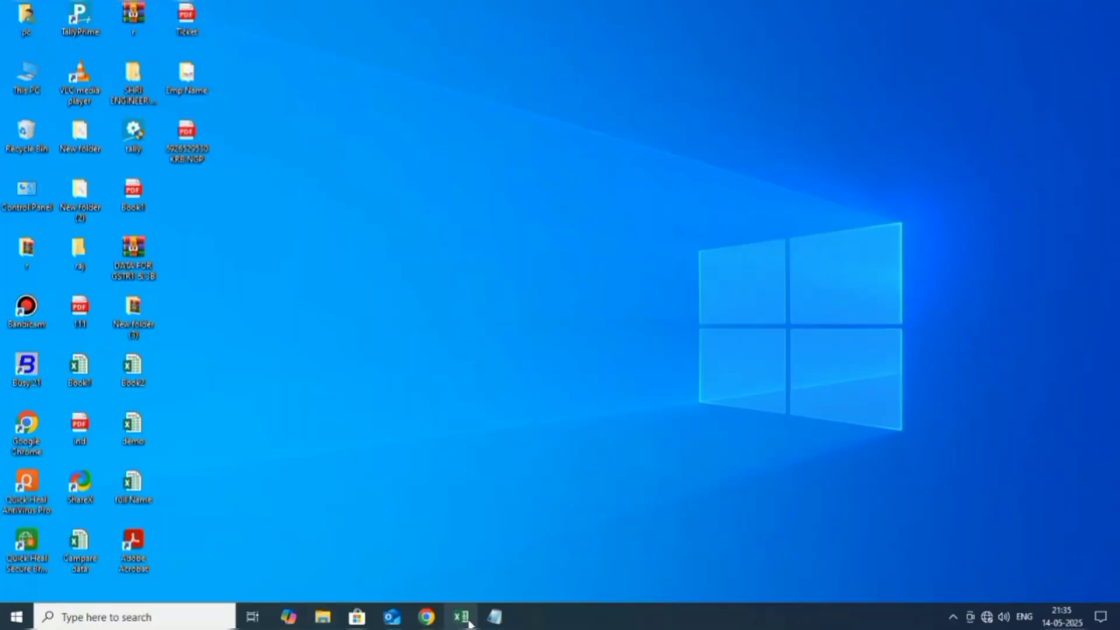
- Bring up the Campare data workbook, Notepad, File Explorer and Chrome windows, and maximize Chrome
{"action": "left_click", "coordinate": [470, 623]}
{"action": "left_click", "coordinate": [495, 616]}
{"action": "left_click", "coordinate": [335, 610]}
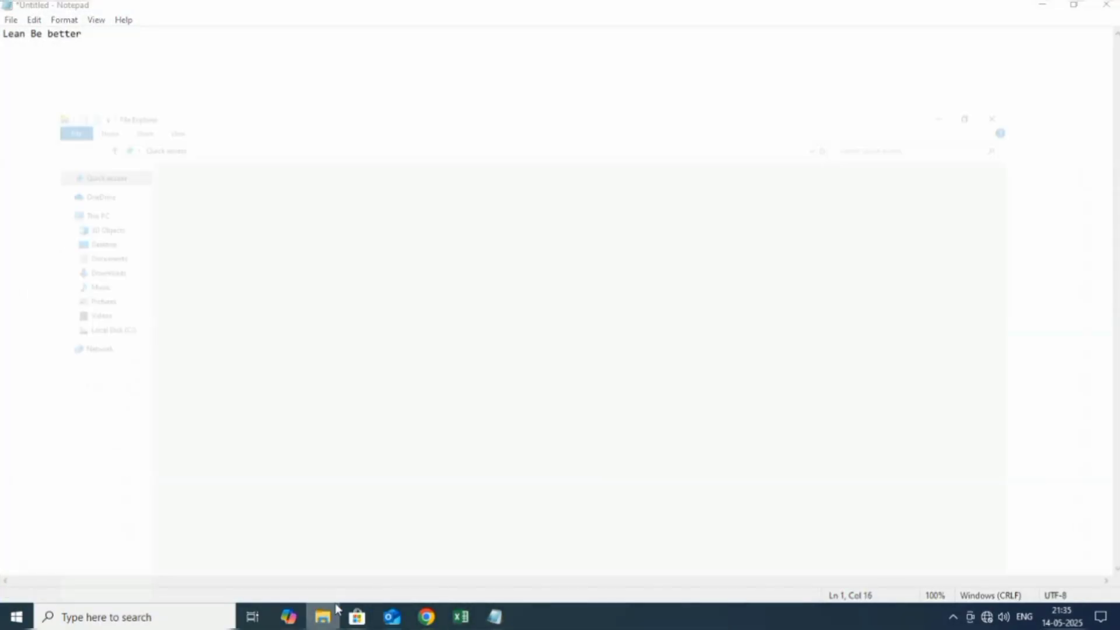
{"action": "left_click", "coordinate": [430, 616]}
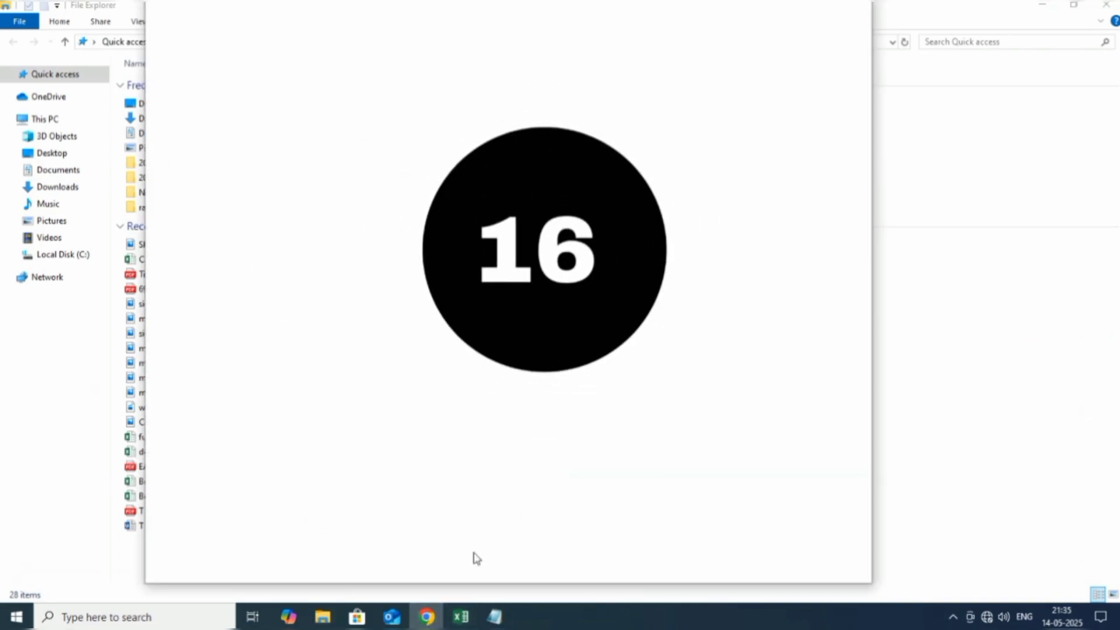
{"action": "left_click", "coordinate": [823, 10]}
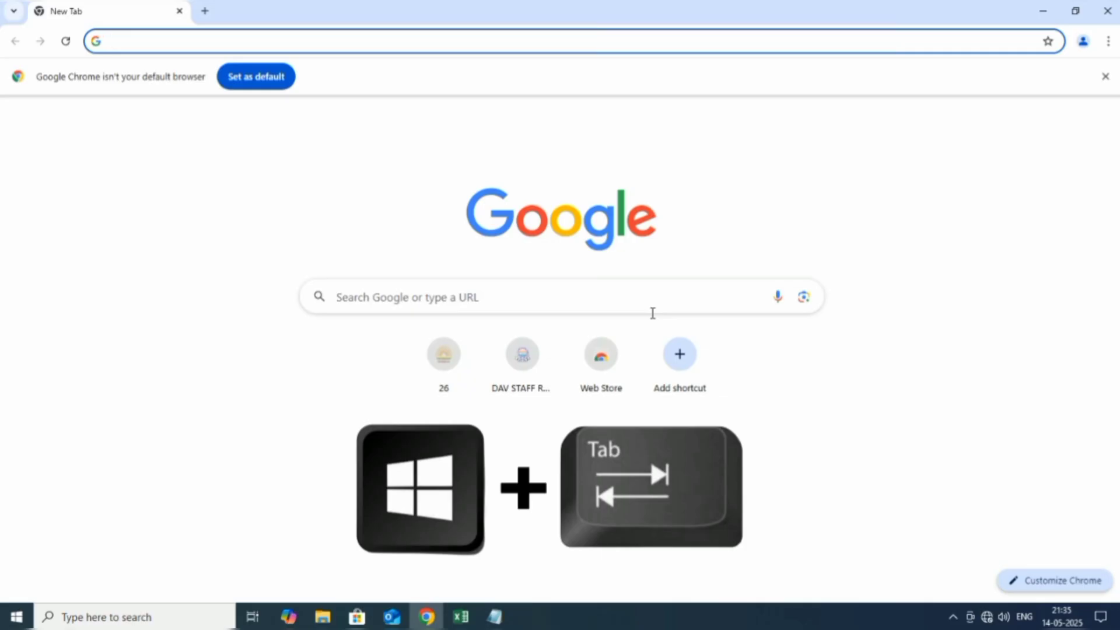
- Switch to File Explorer through Task View and from there to the Campare data workbook
{"action": "key", "text": "super+Tab"}
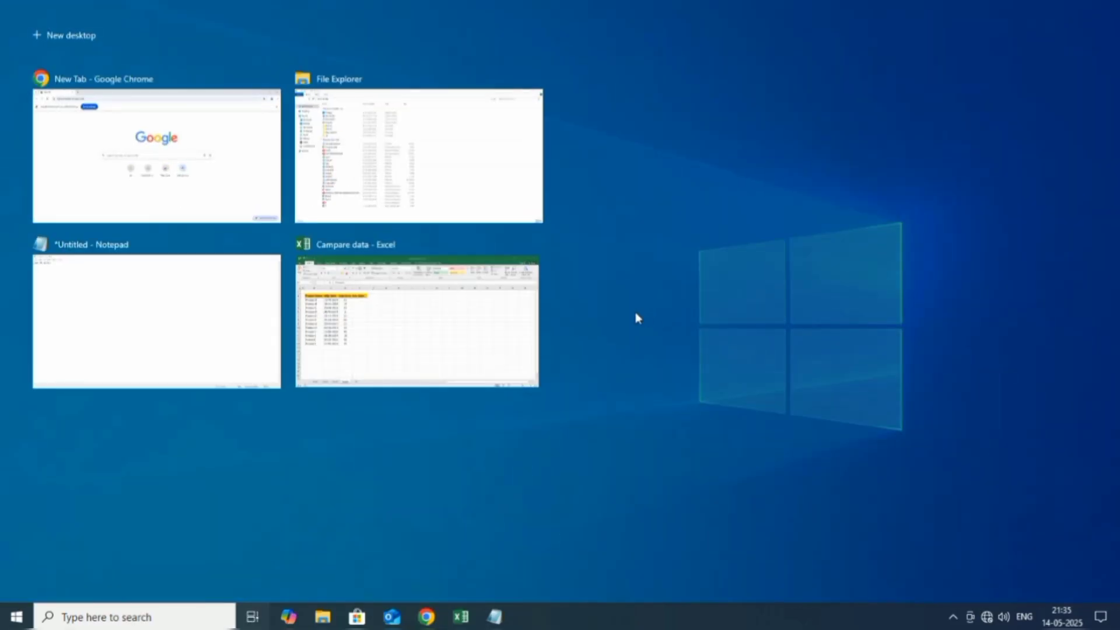
{"action": "key", "text": "Right"}
{"action": "key", "text": "Return"}
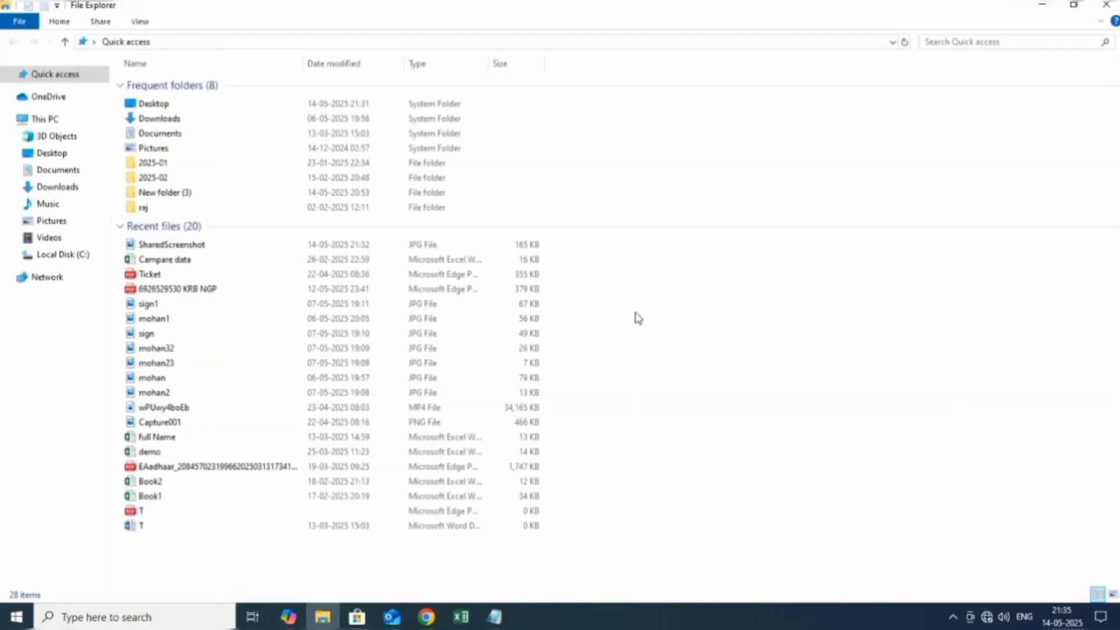
{"action": "key", "text": "super+Tab"}
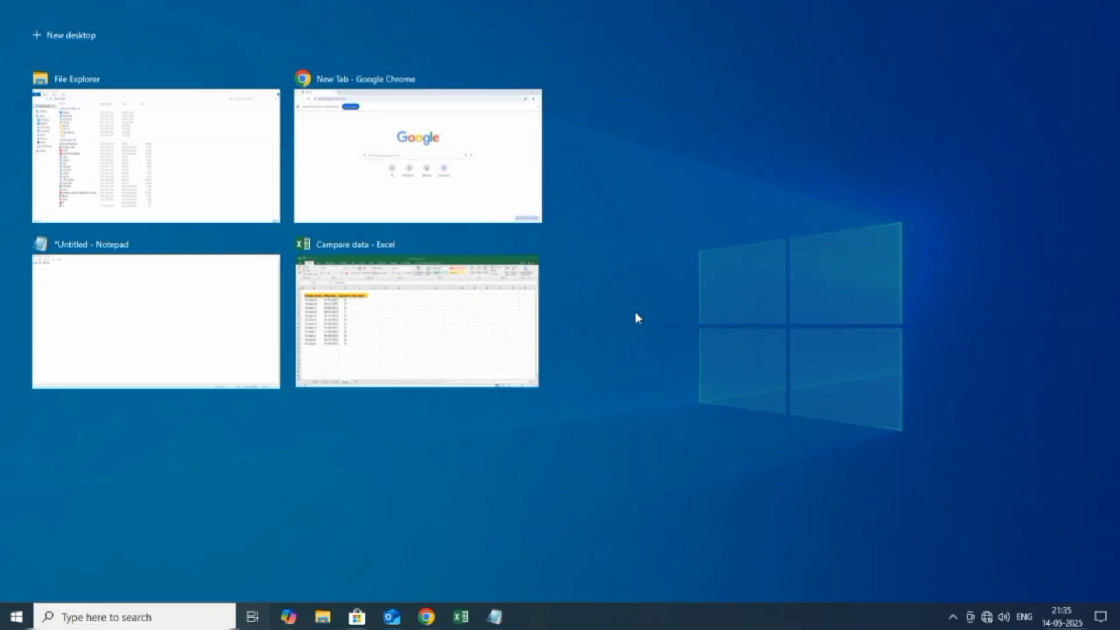
{"action": "key", "text": "Down"}
{"action": "key", "text": "Right"}
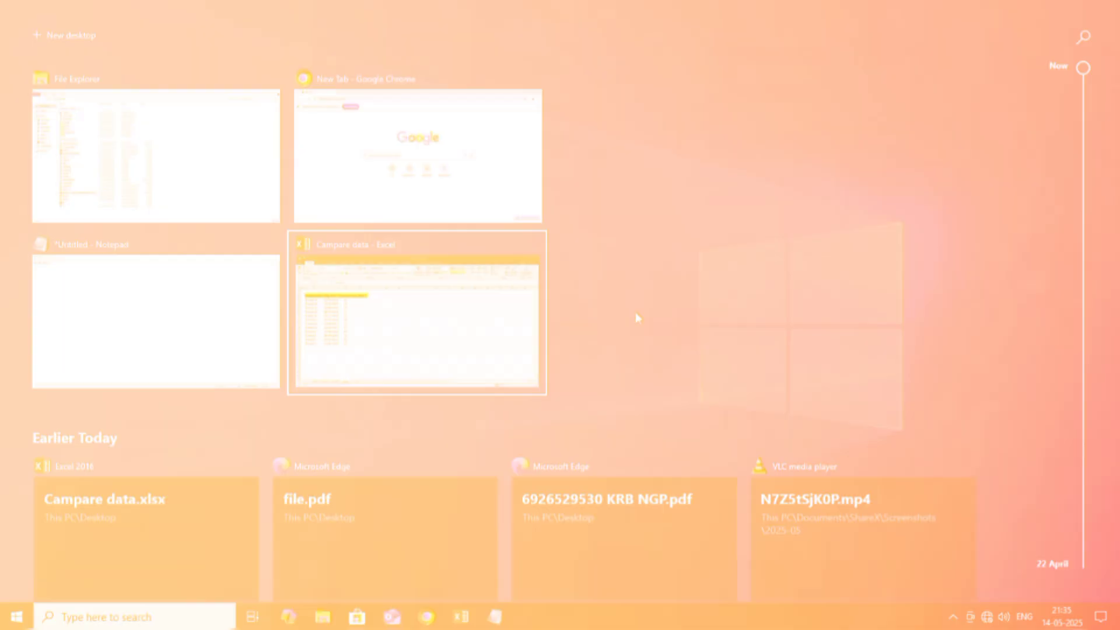
{"action": "key", "text": "Return"}
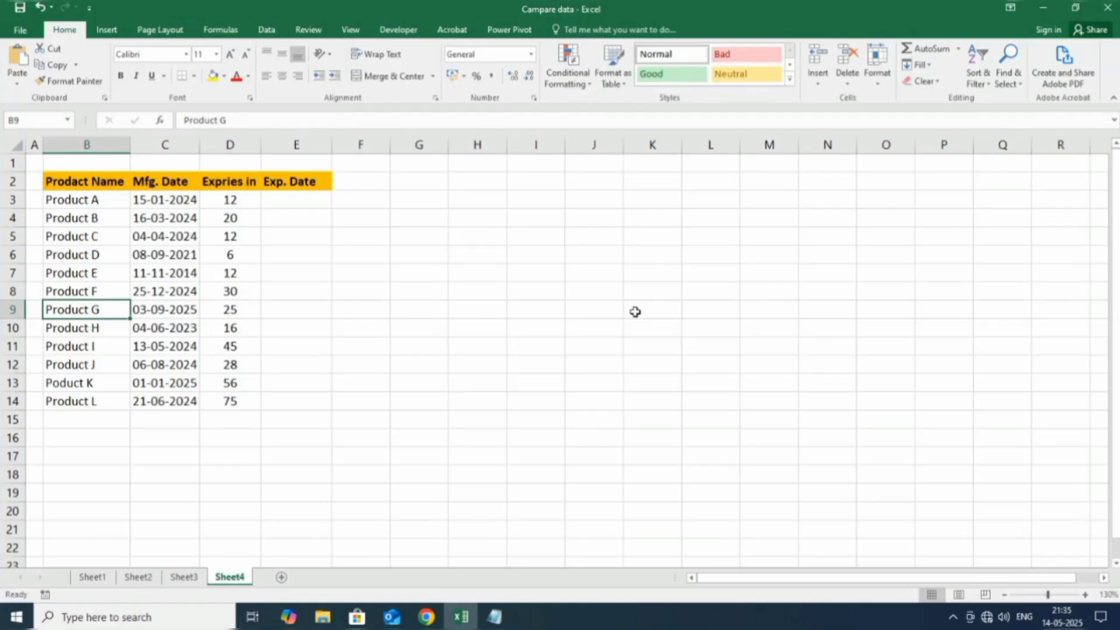
- Switch from the Campare data workbook to the Chrome window through Task View
{"action": "key", "text": "super+Tab"}
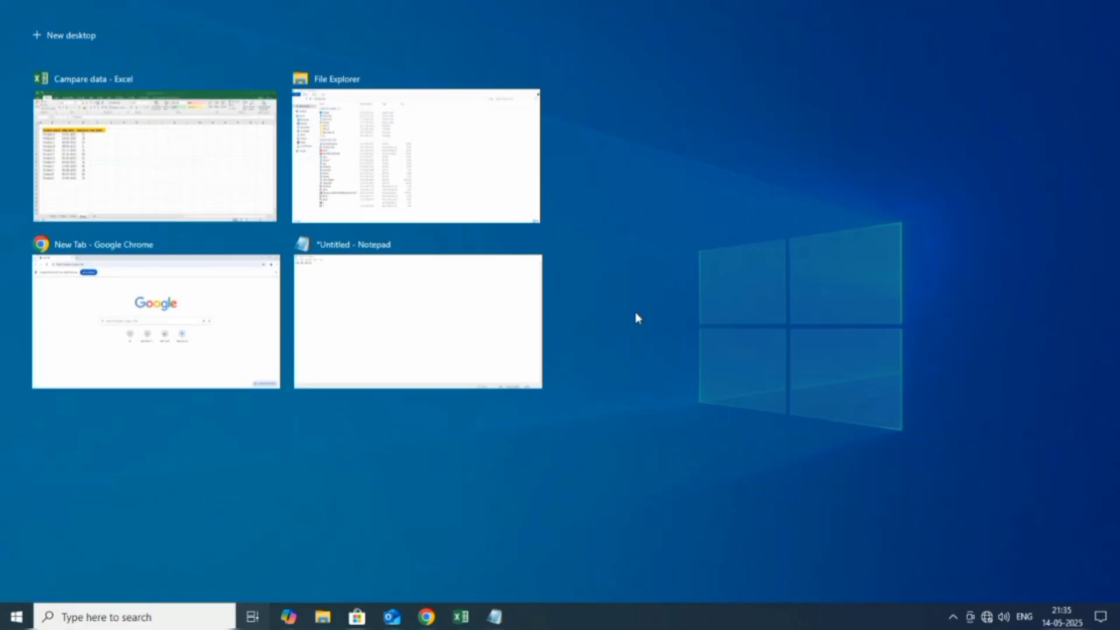
{"action": "key", "text": "Down"}
{"action": "key", "text": "Return"}
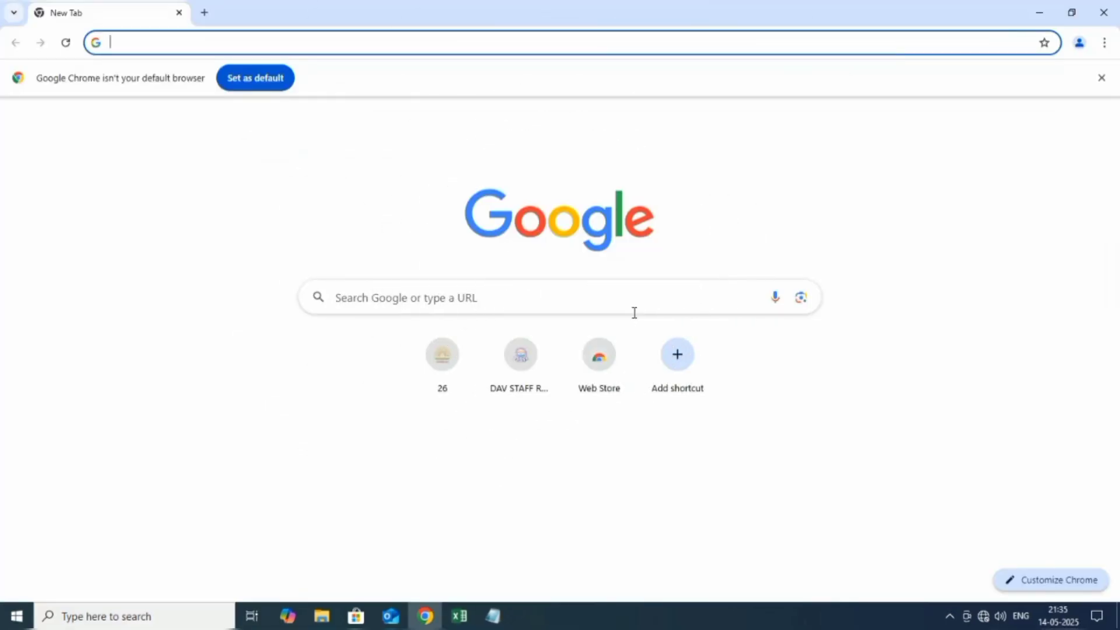
- Switch to File Explorer and then to Notepad using the window switcher that stays open
{"action": "key", "text": "ctrl+alt+Tab"}
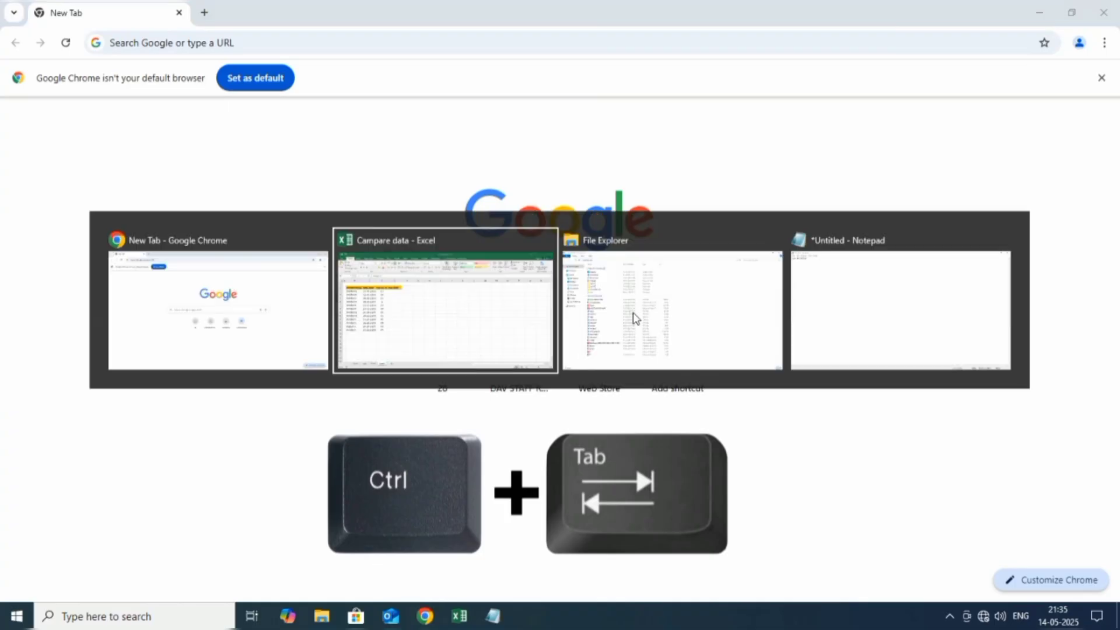
{"action": "left_click", "coordinate": [636, 318]}
{"action": "key", "text": "ctrl+alt+Tab"}
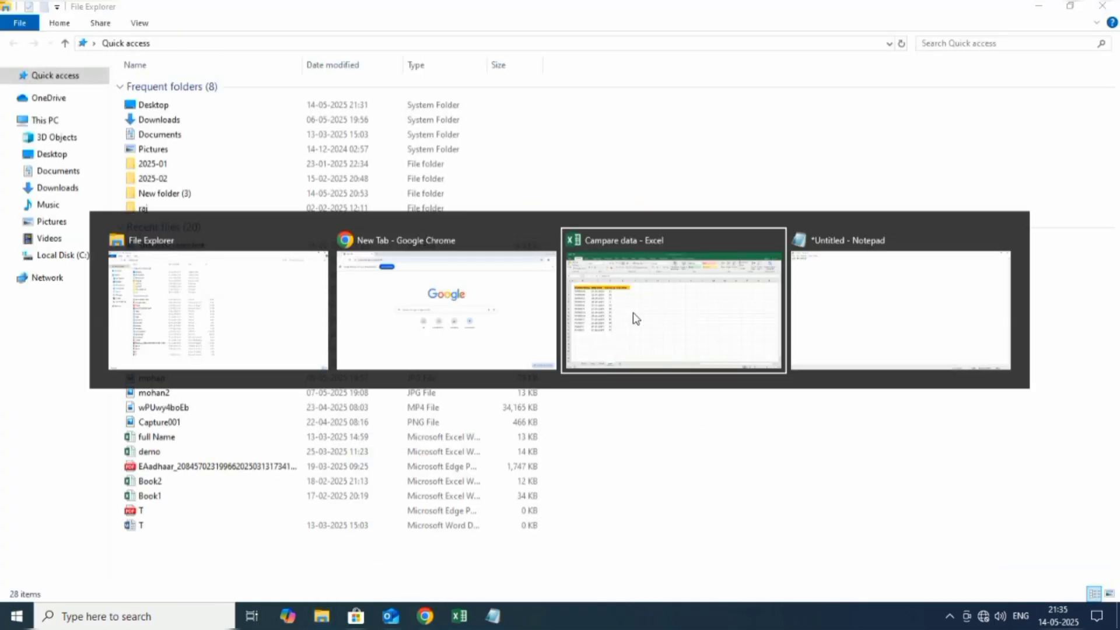
{"action": "key", "text": "Tab"}
{"action": "key", "text": "Return"}
- Switch from Notepad to Chrome and on to the Campare data workbook with the persistent window switcher
{"action": "key", "text": "ctrl+alt+Tab"}
{"action": "key", "text": "Tab"}
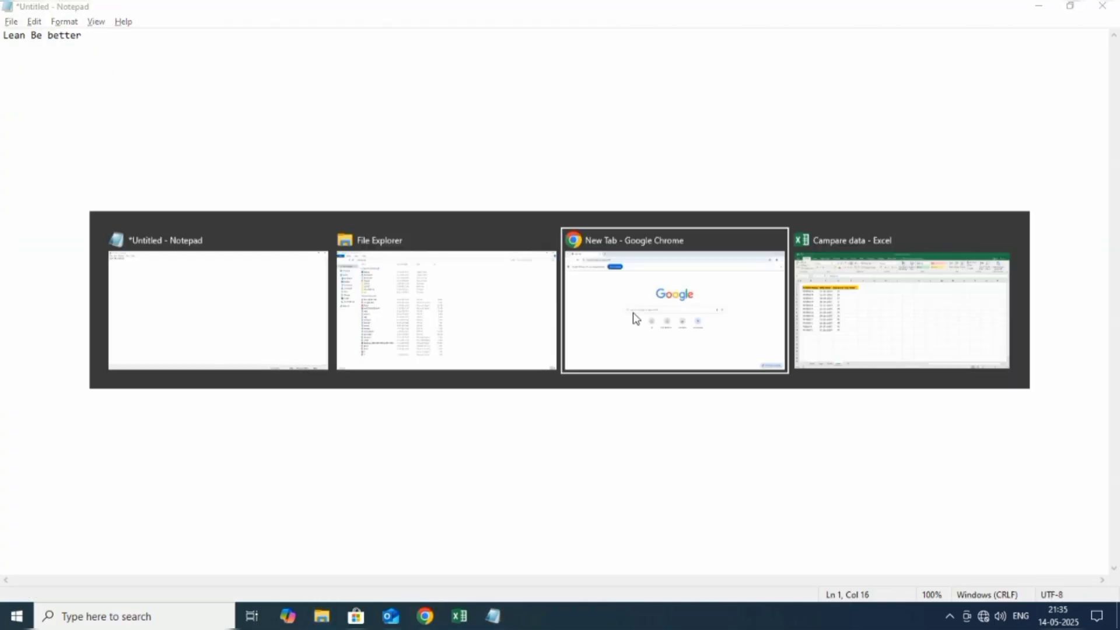
{"action": "key", "text": "Return"}
{"action": "key", "text": "ctrl+alt+Tab"}
{"action": "key", "text": "Tab"}
{"action": "key", "text": "Return"}
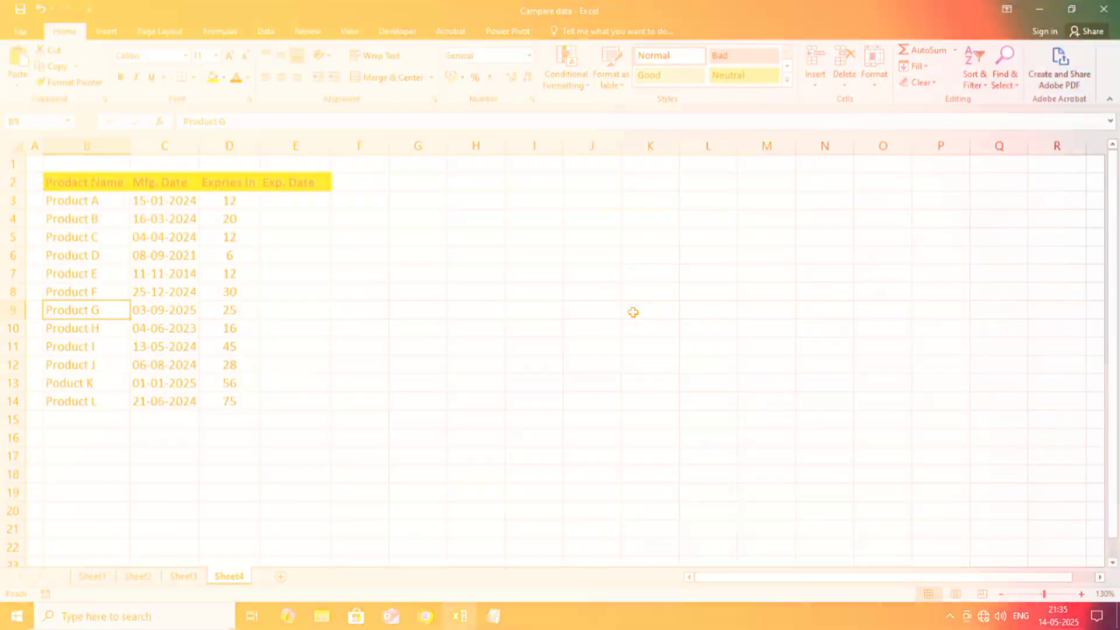
- Cycle once through all open windows in the persistent switcher and open Chrome
{"action": "key", "text": "ctrl+alt+Tab"}
{"action": "key", "text": "Tab"}
{"action": "key", "text": "Tab"}
{"action": "key", "text": "Tab"}
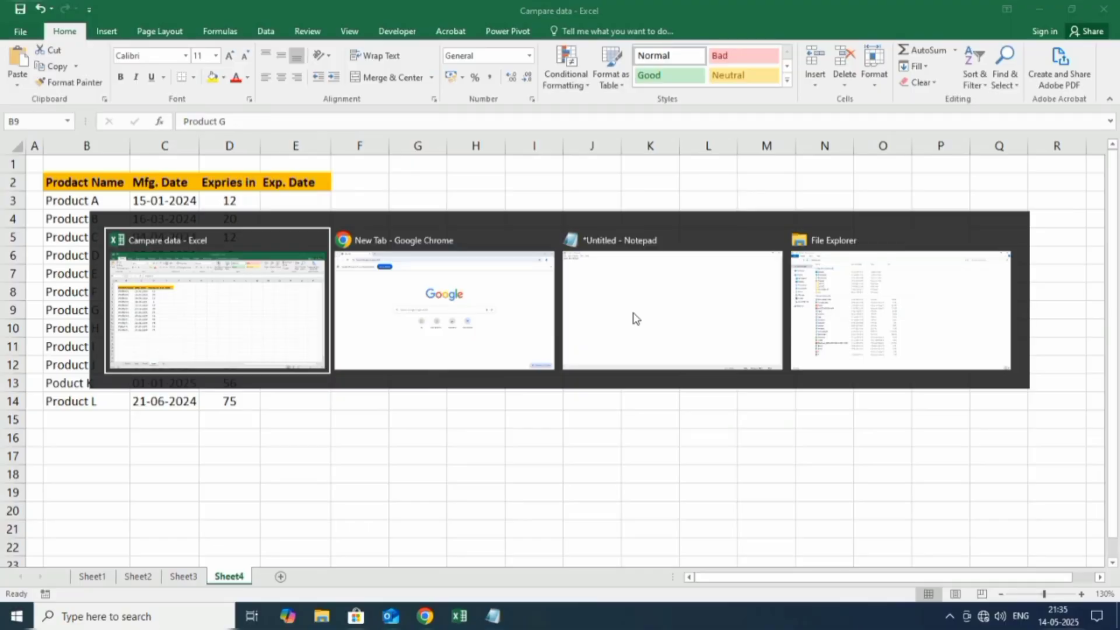
{"action": "key", "text": "Tab"}
{"action": "key", "text": "Return"}
- Switch from Chrome to Notepad and then to File Explorer with the persistent window switcher
{"action": "key", "text": "ctrl+alt+Tab"}
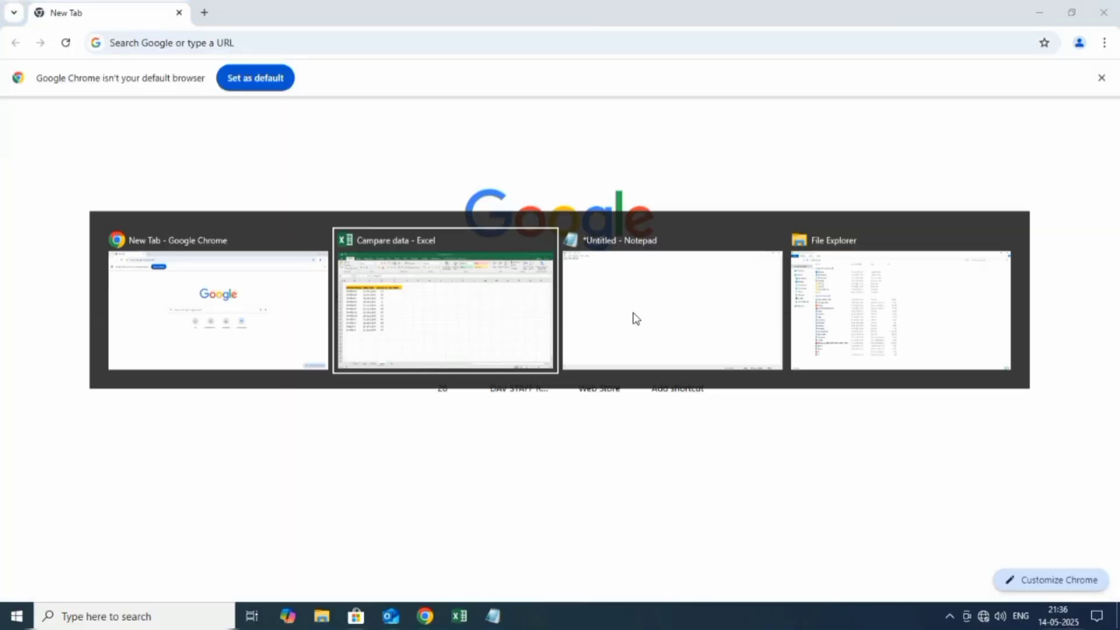
{"action": "key", "text": "Tab"}
{"action": "key", "text": "Return"}
{"action": "key", "text": "ctrl+alt+Tab"}
{"action": "key", "text": "Tab"}
{"action": "key", "text": "Tab"}
{"action": "key", "text": "Return"}
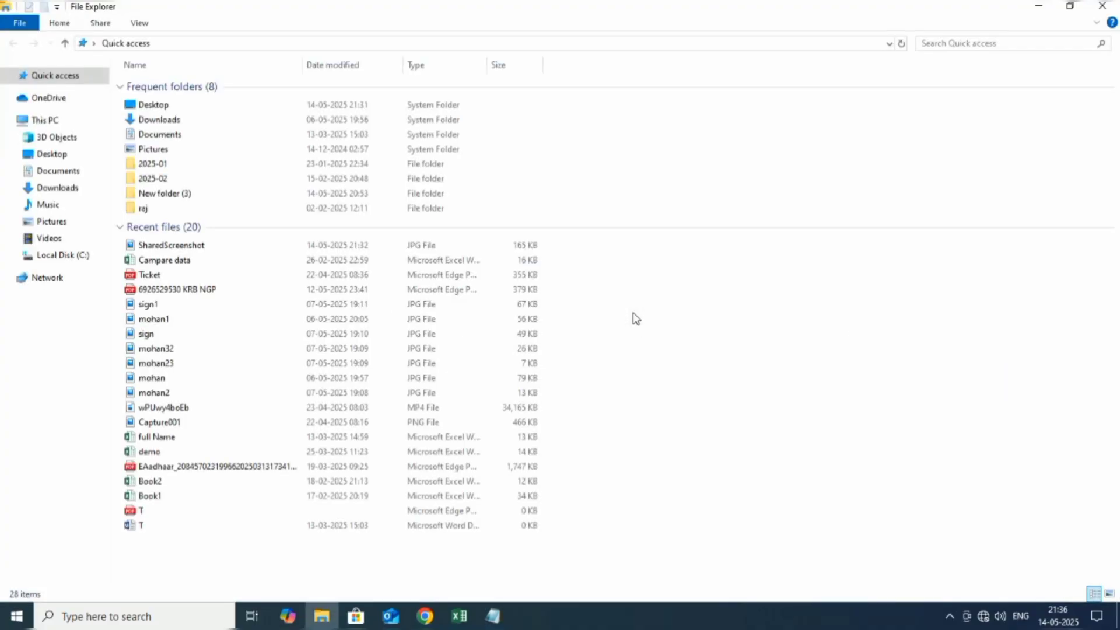
- Show the desktop, bring up the second taskbar app, File Explorer, and switch between it and Chrome
{"action": "key", "text": "super+d"}
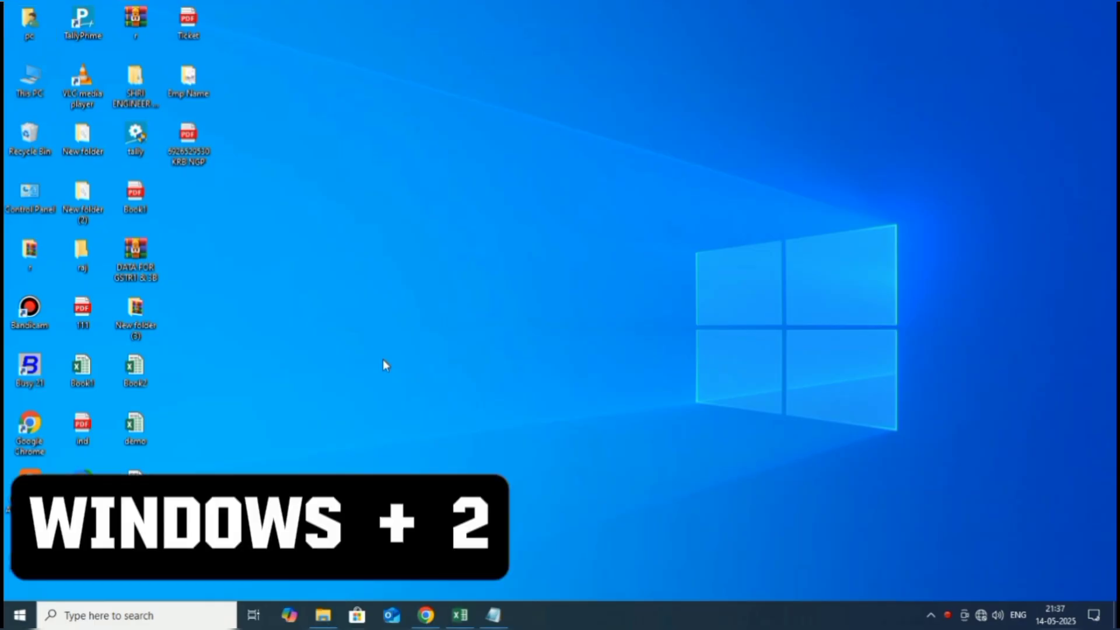
{"action": "key", "text": "super+2"}
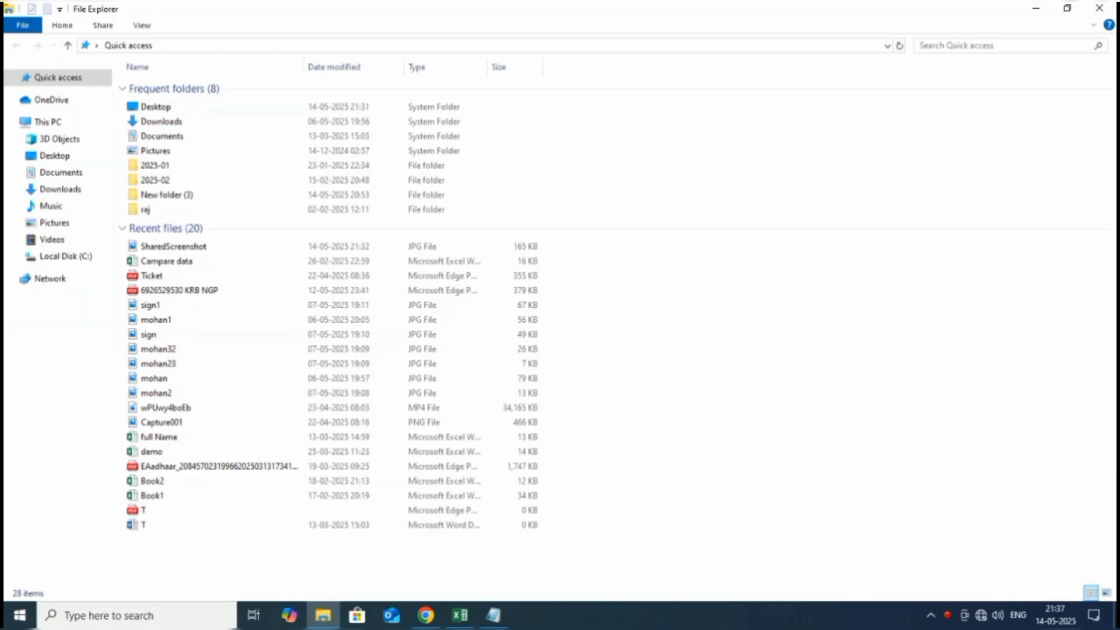
{"action": "mouse_move", "coordinate": [428, 618]}
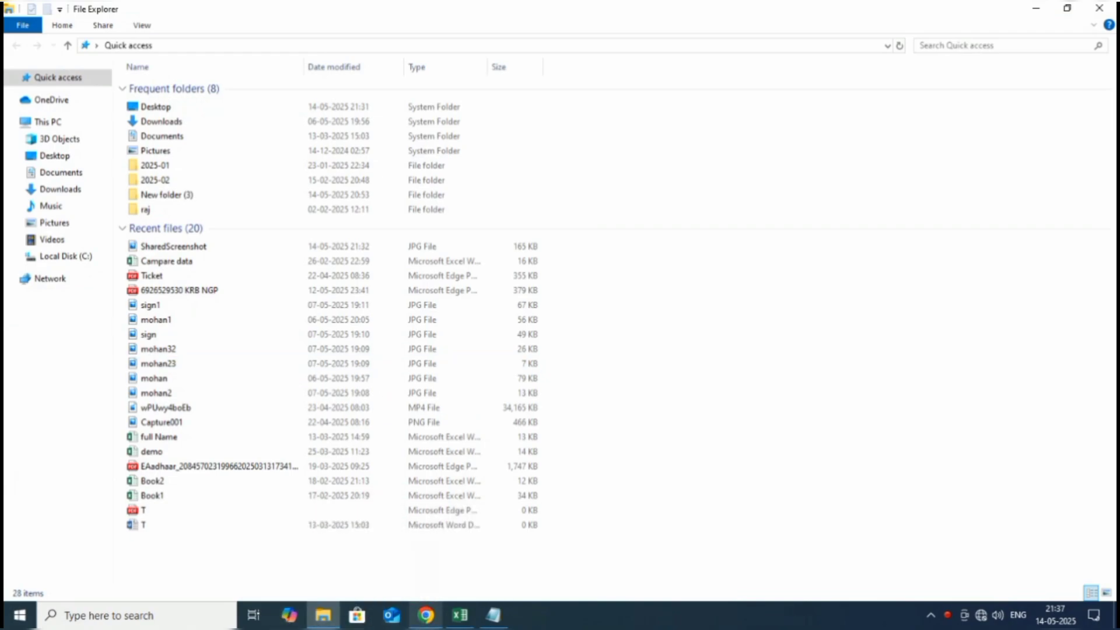
{"action": "left_click", "coordinate": [337, 620]}
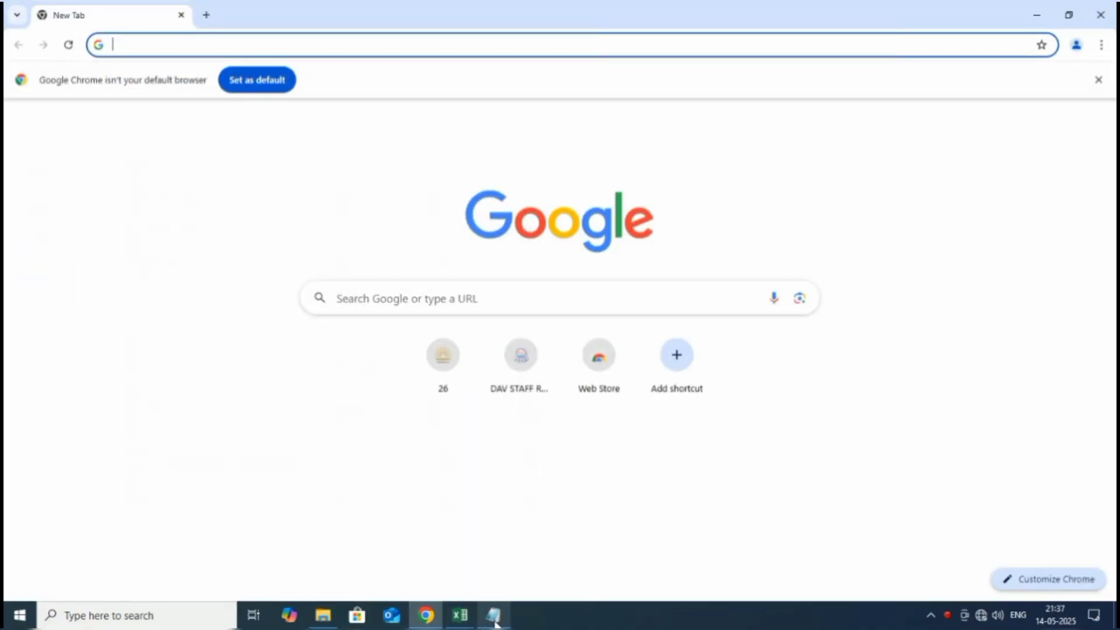
{"action": "key", "text": "alt+Tab"}
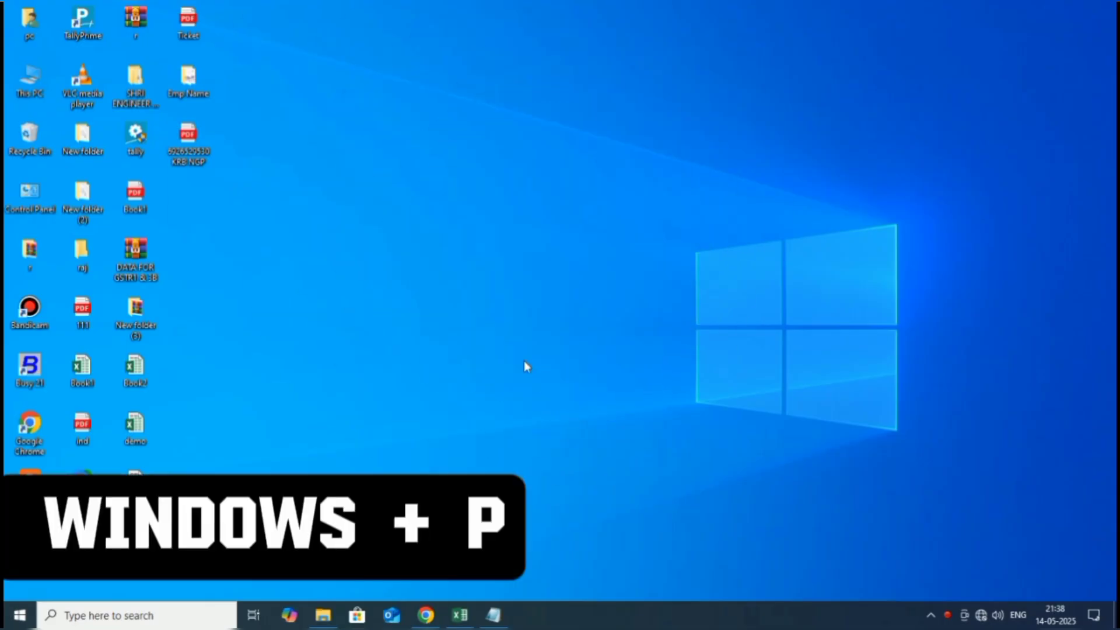
- Open the projection options, close them without choosing a display mode, and refresh the desktop
{"action": "key", "text": "super+p"}
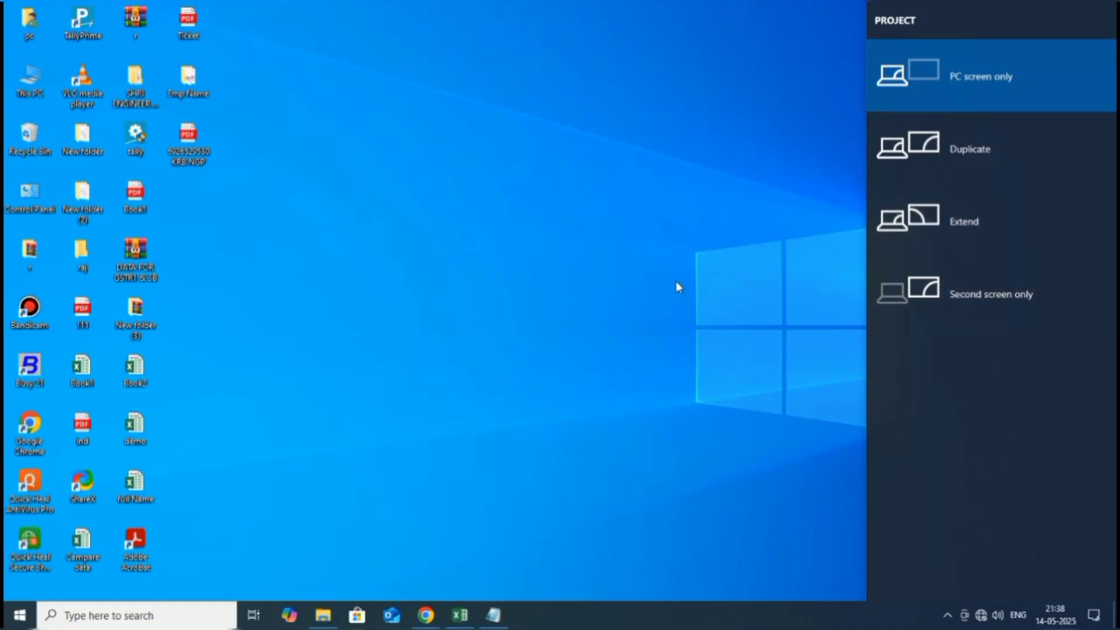
{"action": "left_click", "coordinate": [596, 282]}
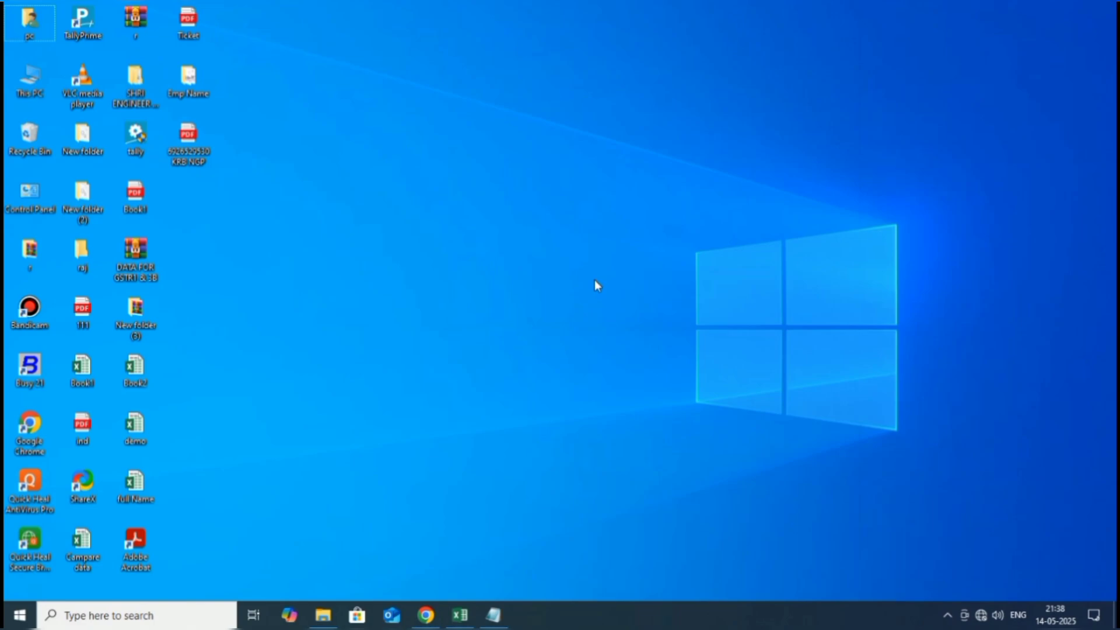
{"action": "right_click", "coordinate": [620, 93]}
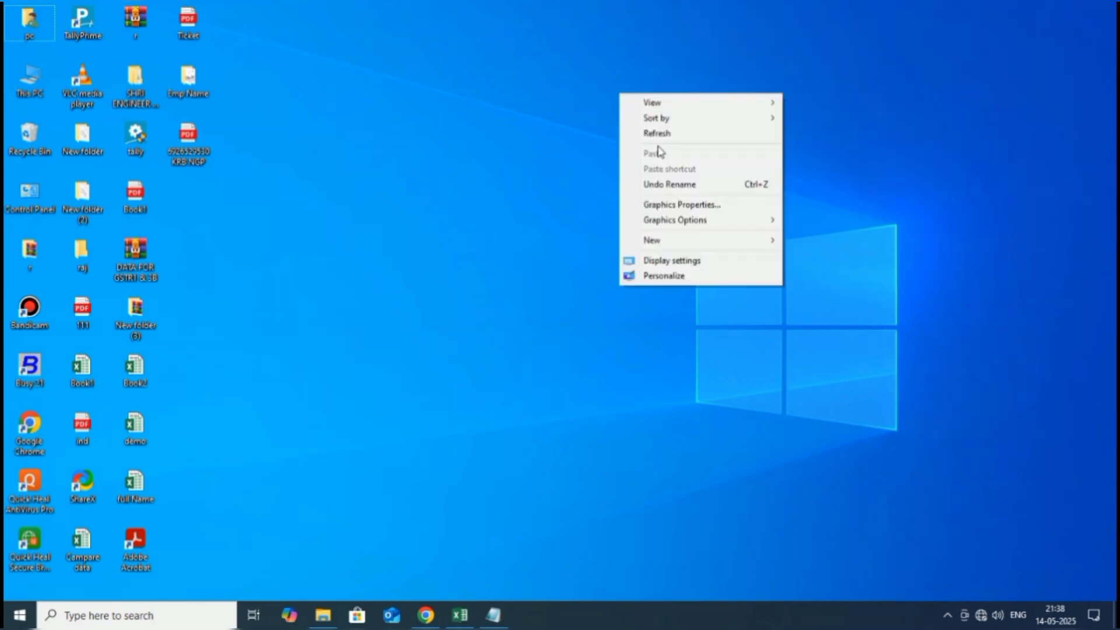
{"action": "left_click", "coordinate": [655, 133]}
- Rename the Ticket PDF on the desktop as Mumbai
{"action": "key", "text": "F2"}
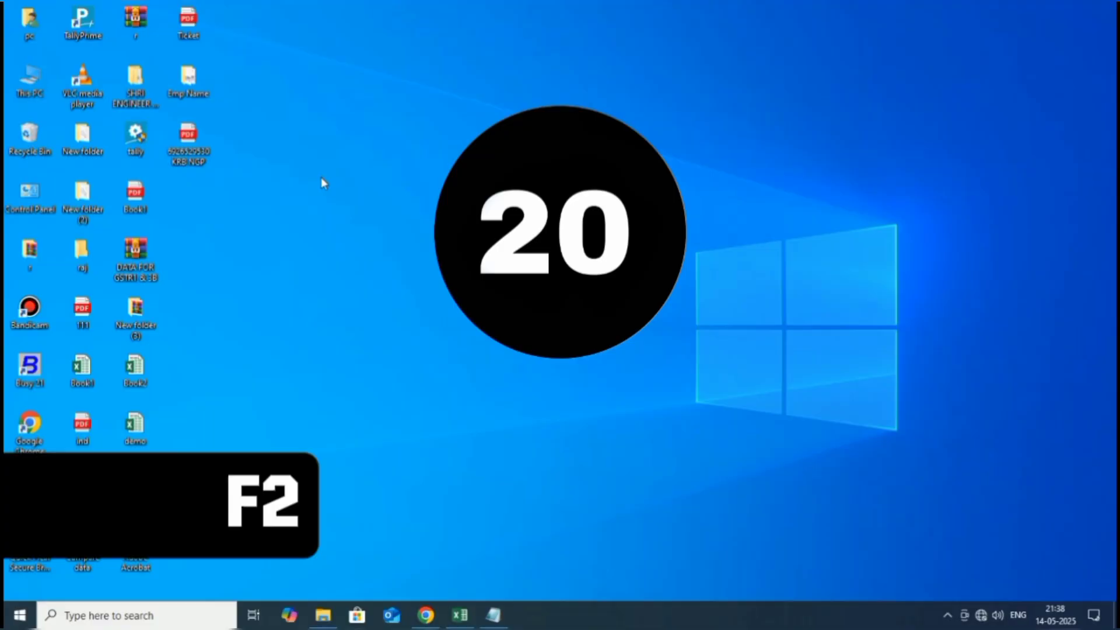
{"action": "left_click", "coordinate": [202, 27]}
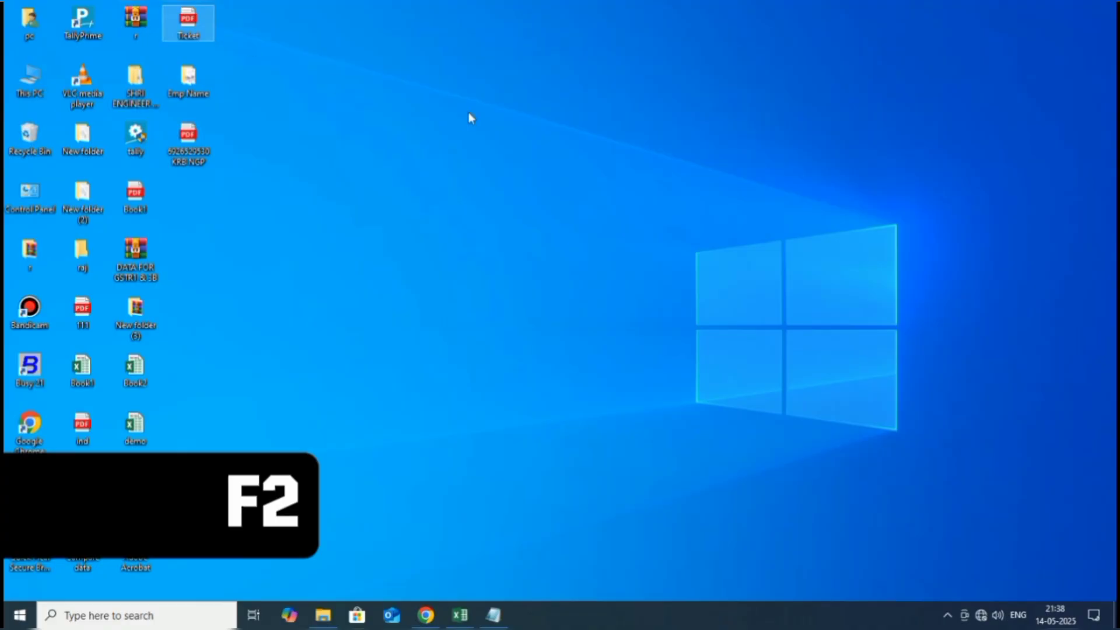
{"action": "key", "text": "F2"}
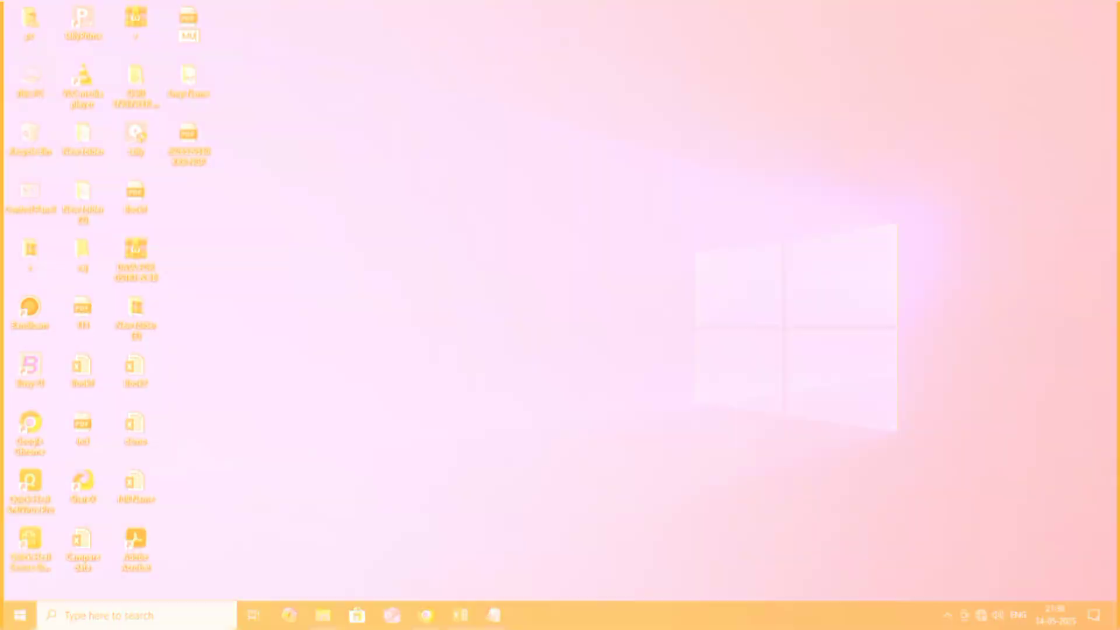
{"action": "type", "text": "Mumbai"}
{"action": "key", "text": "Return"}
- Rename the Emp Name file on the desktop as "Learn be better" and clear the selection
{"action": "key", "text": "Down"}
{"action": "key", "text": "Down"}
{"action": "key", "text": "Down"}
{"action": "key", "text": "Down"}
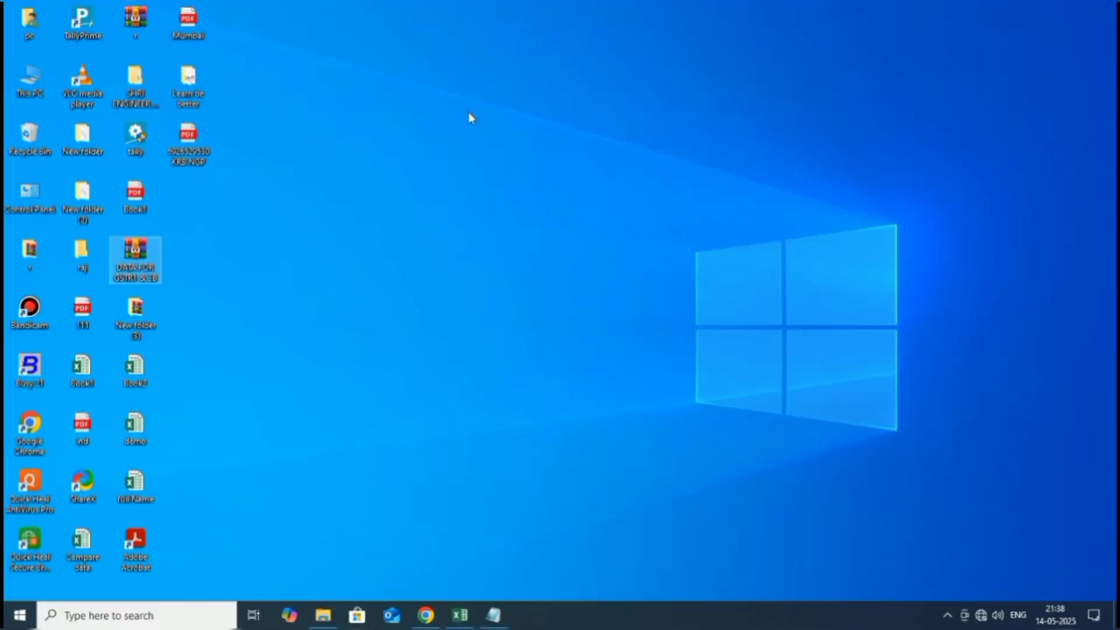
{"action": "left_click", "coordinate": [323, 262]}
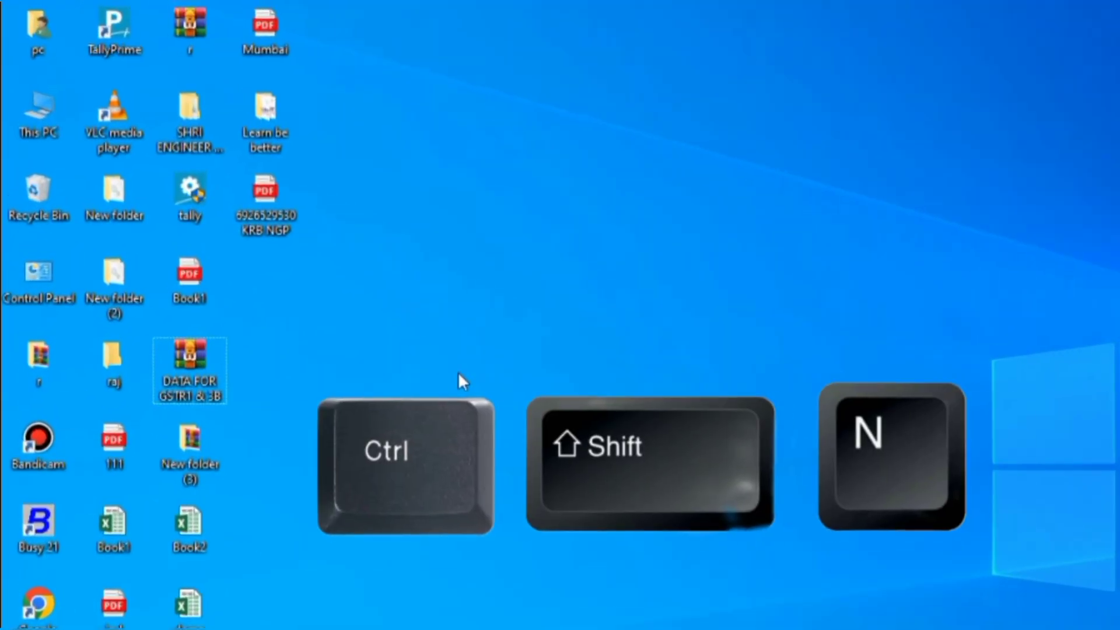
- Create a new folder on the desktop and name it "My folder"
{"action": "key", "text": "ctrl+shift+n"}
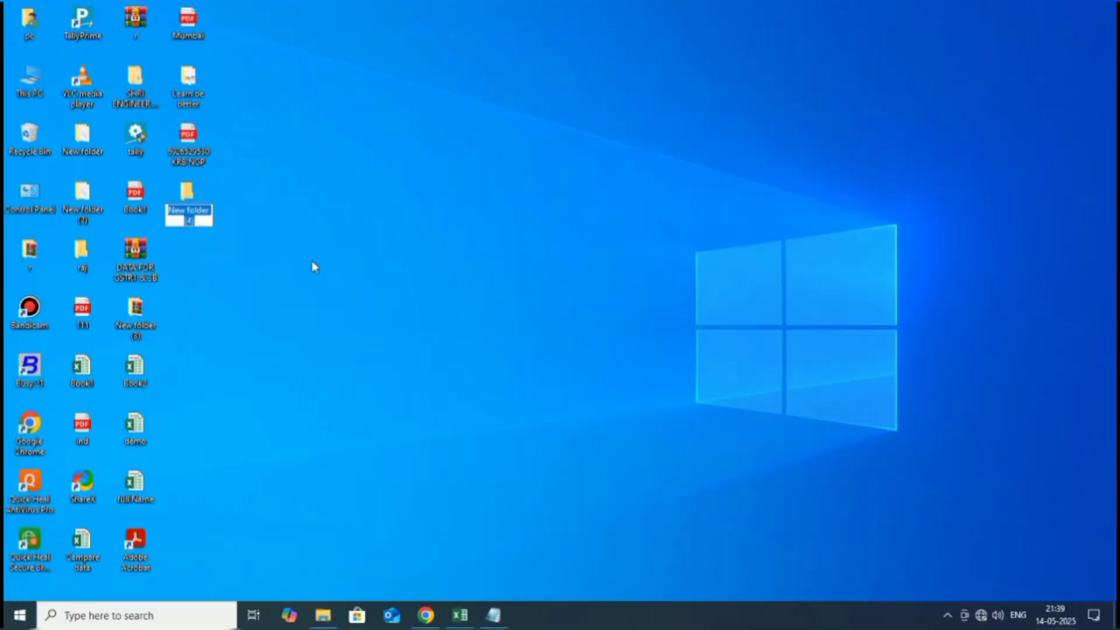
{"action": "type", "text": "My folder"}
{"action": "key", "text": "Return"}
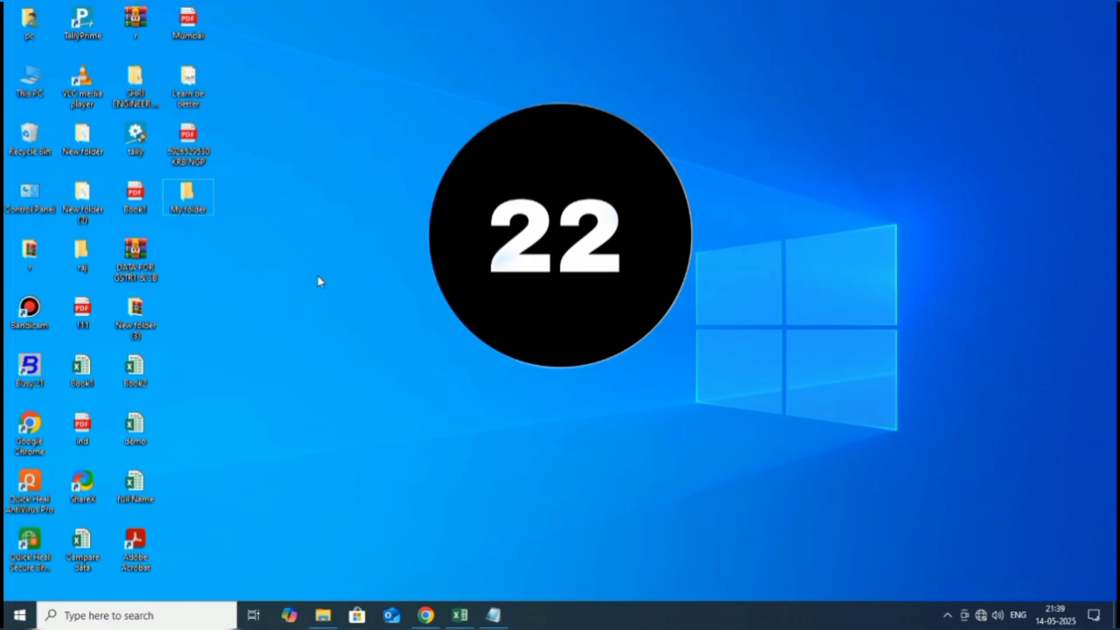
- View the properties of the KRB NGP PDF twice, closing them each time, and open those of the "Learn be better" file
{"action": "right_click", "coordinate": [175, 141]}
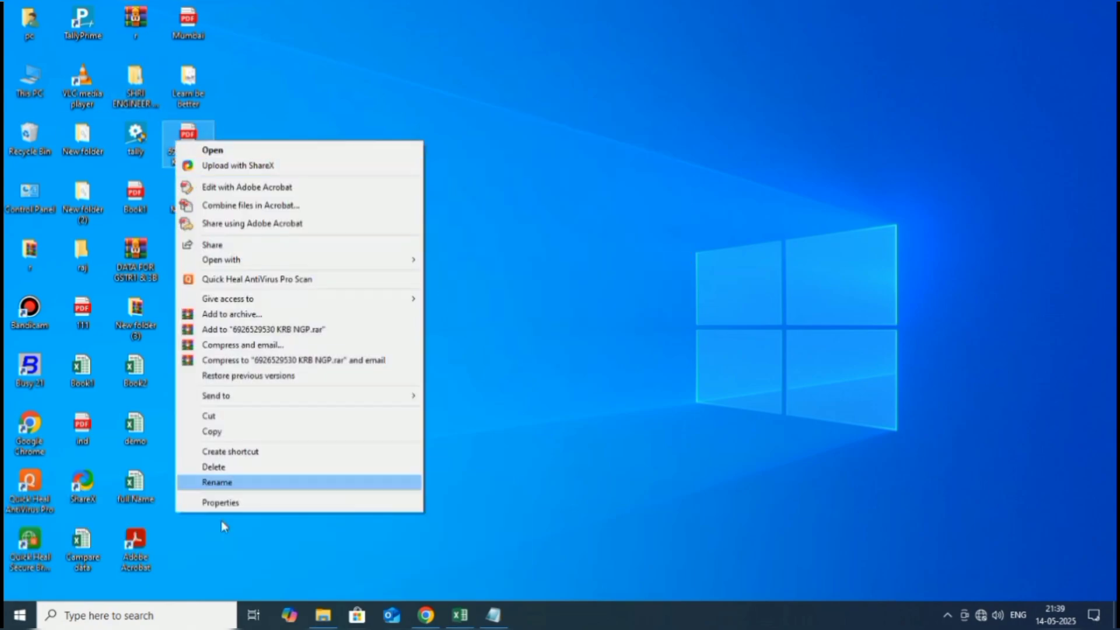
{"action": "left_click", "coordinate": [270, 503]}
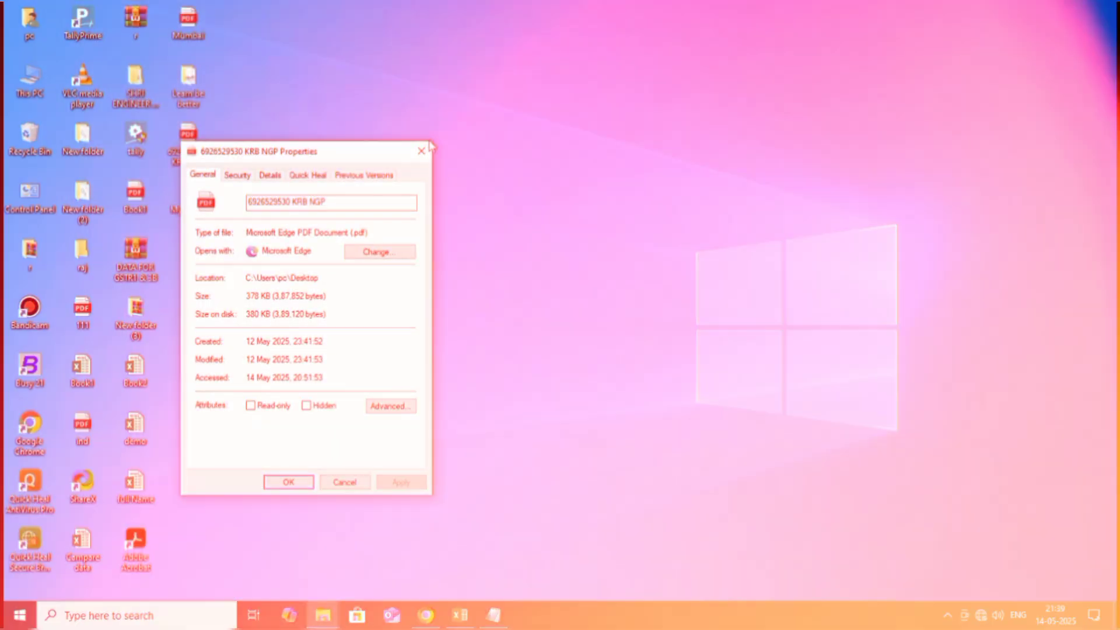
{"action": "left_click", "coordinate": [422, 151]}
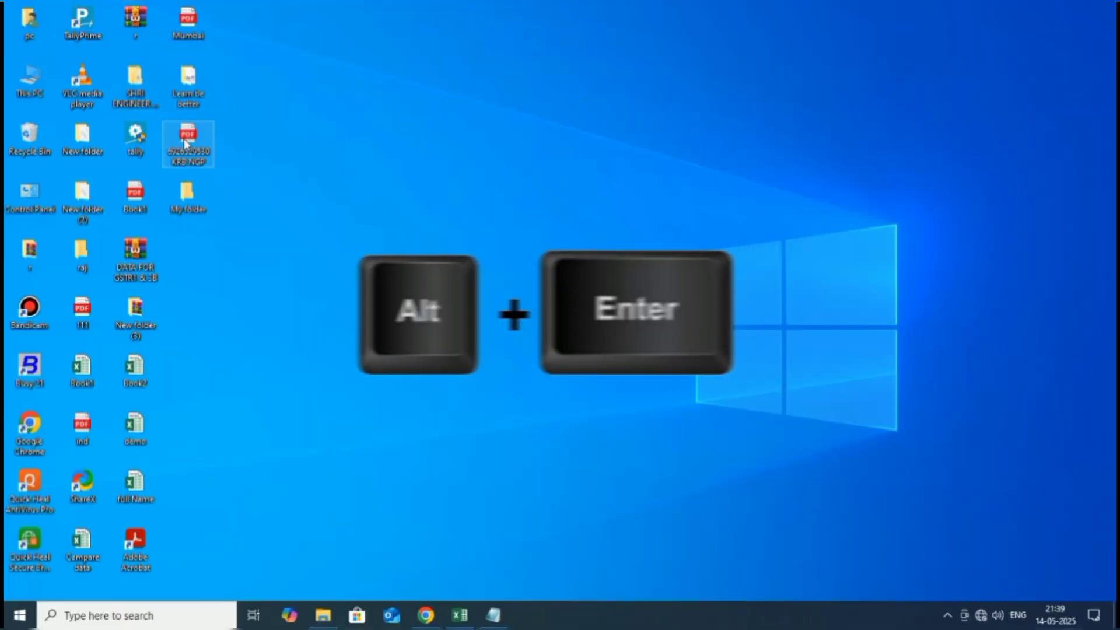
{"action": "key", "text": "alt+Return"}
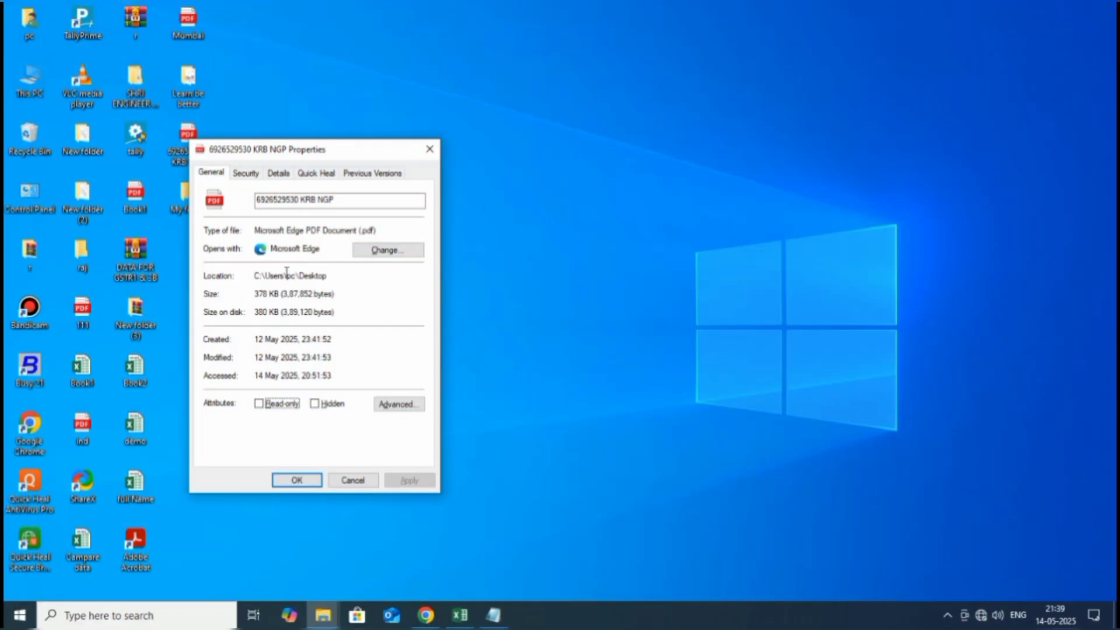
{"action": "left_click", "coordinate": [429, 149]}
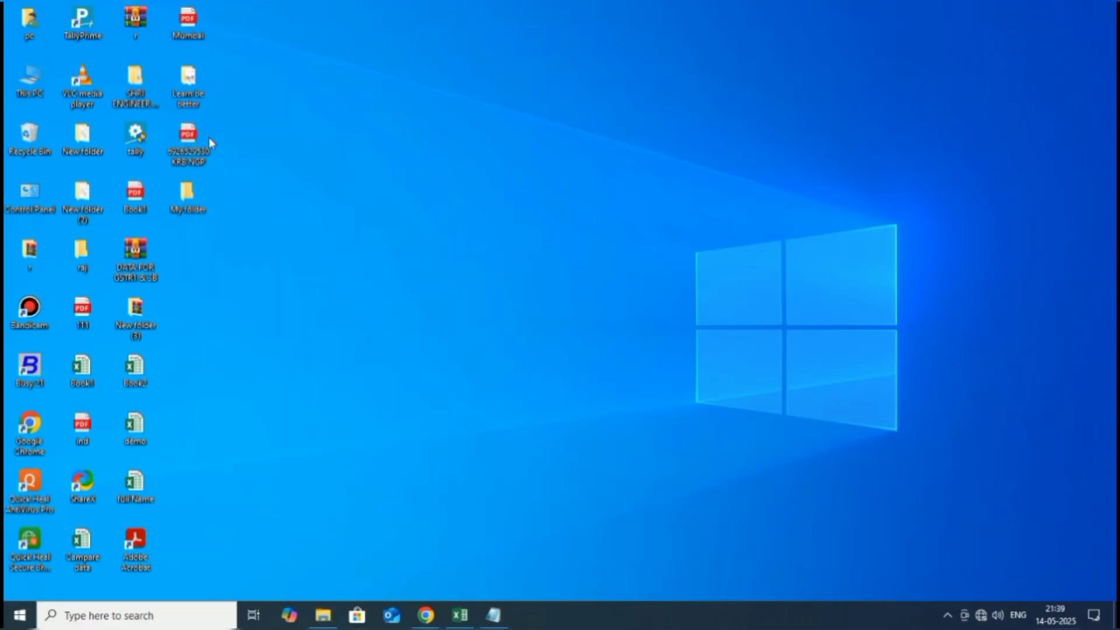
{"action": "left_click", "coordinate": [185, 80]}
{"action": "key", "text": "alt+Return"}
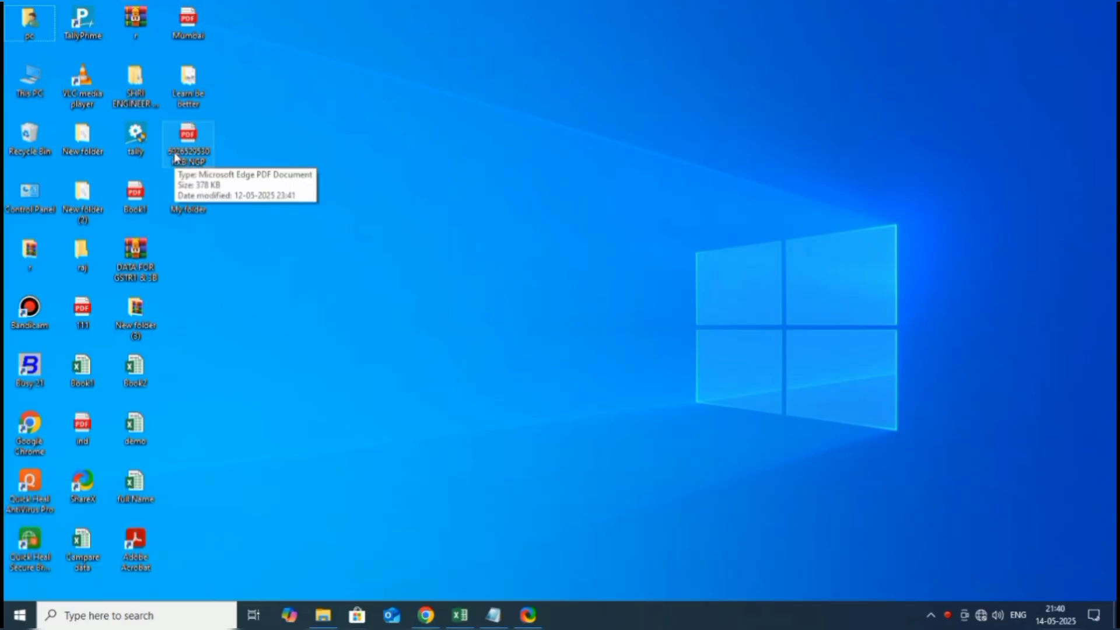
- Copy the file name of the KRB NGP PDF on the desktop without changing it
{"action": "left_click", "coordinate": [175, 157]}
{"action": "key", "text": "F2"}
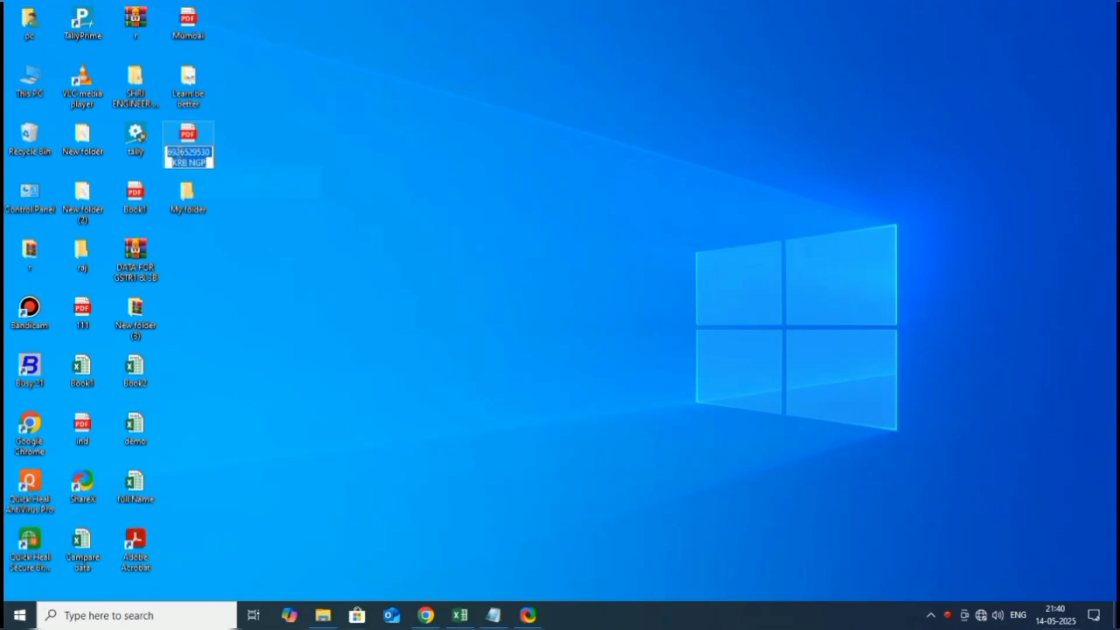
{"action": "key", "text": "ctrl+c"}
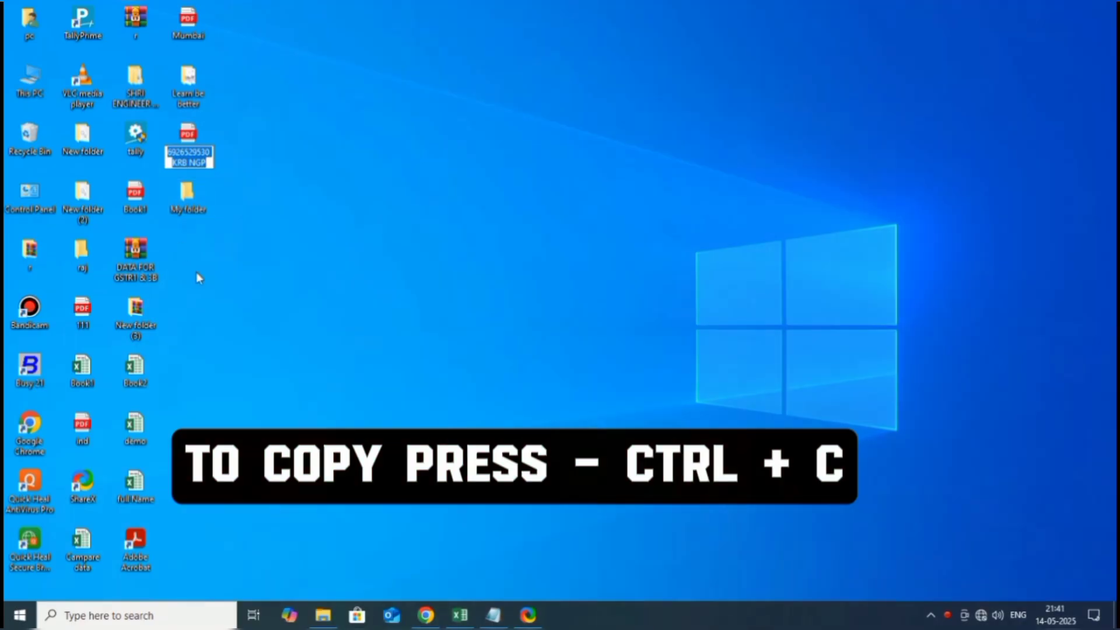
{"action": "key", "text": "Return"}
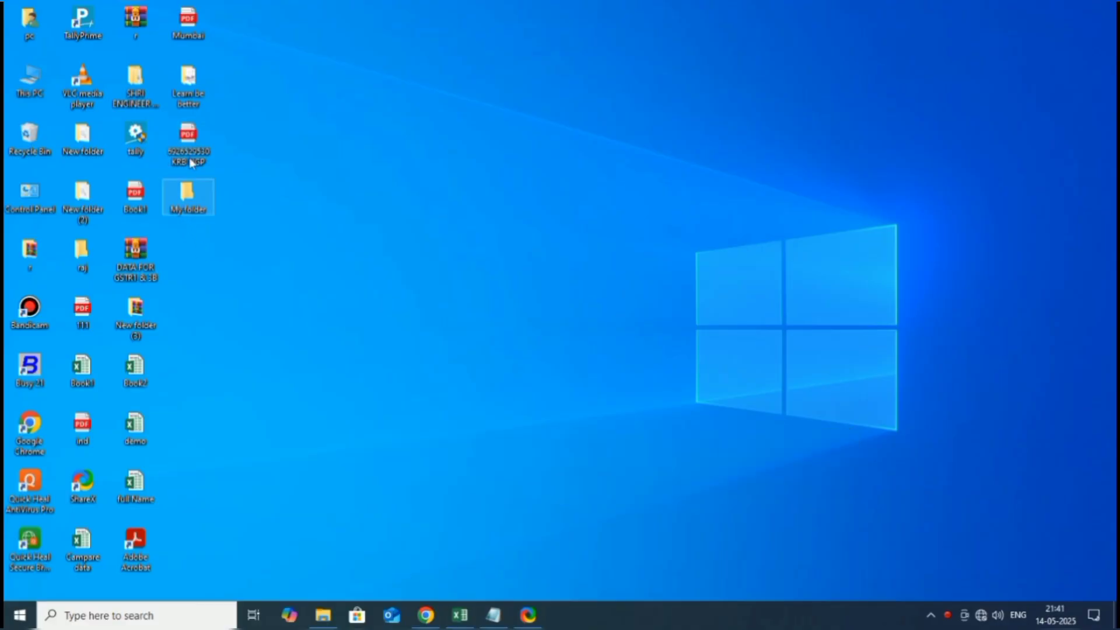
- Copy the names of the "Learn be better" file and the Mumbai PDF, leaving both names as they are
{"action": "left_click", "coordinate": [183, 85]}
{"action": "key", "text": "F2"}
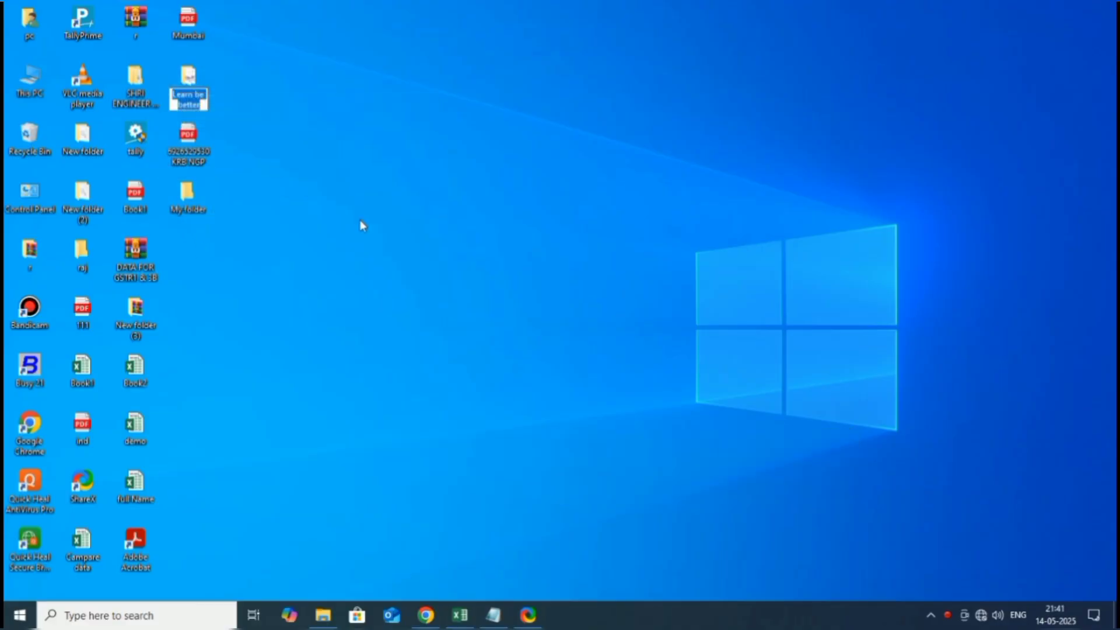
{"action": "key", "text": "ctrl+c"}
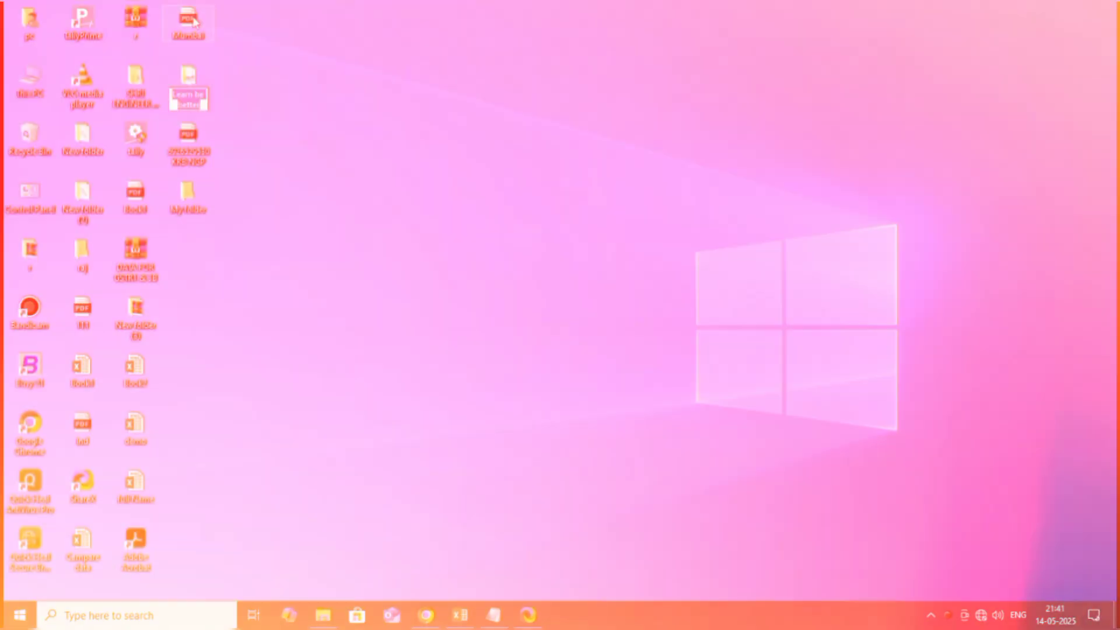
{"action": "left_click", "coordinate": [195, 21]}
{"action": "key", "text": "F2"}
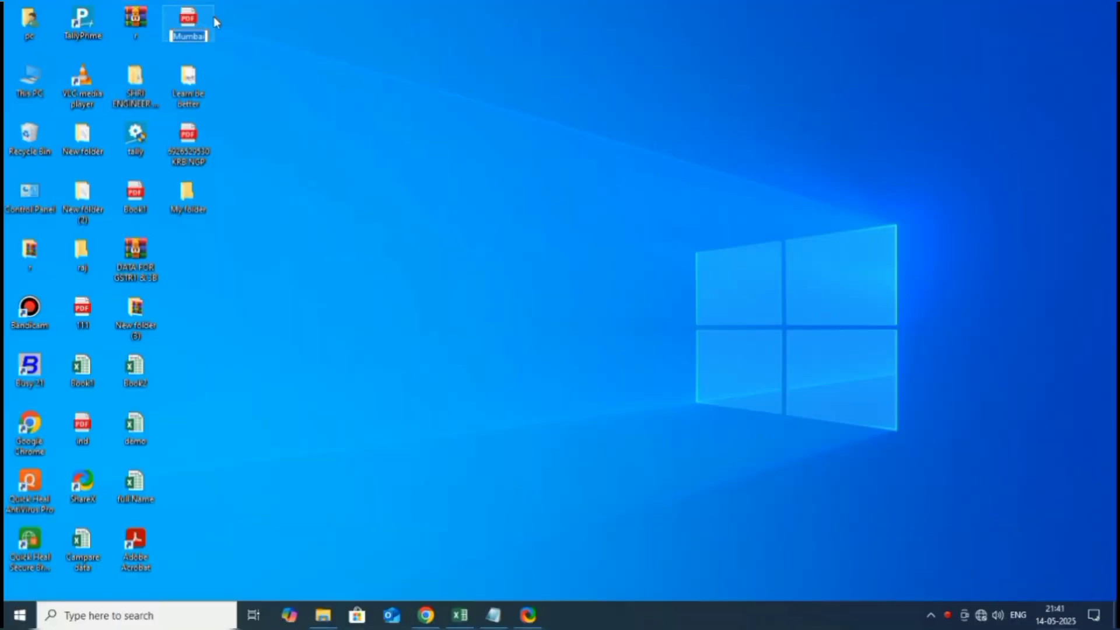
{"action": "left_click", "coordinate": [347, 245]}
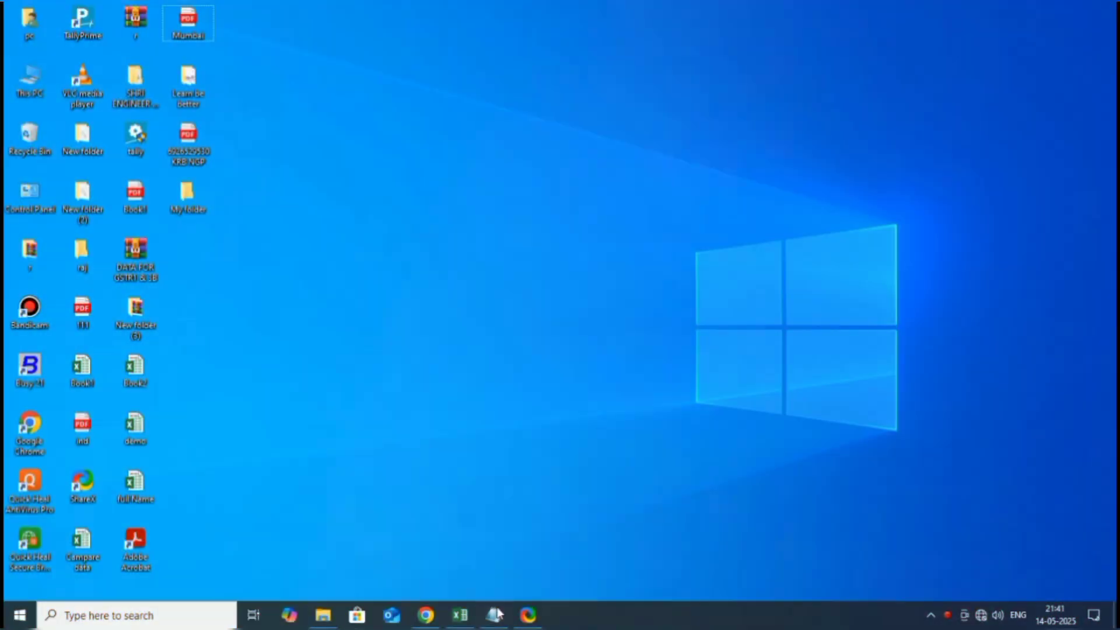
- Switch to Notepad and paste Mumbai twice, plus a line with all three copied file names from the clipboard history
{"action": "left_click", "coordinate": [495, 614]}
{"action": "key", "text": "super+v"}
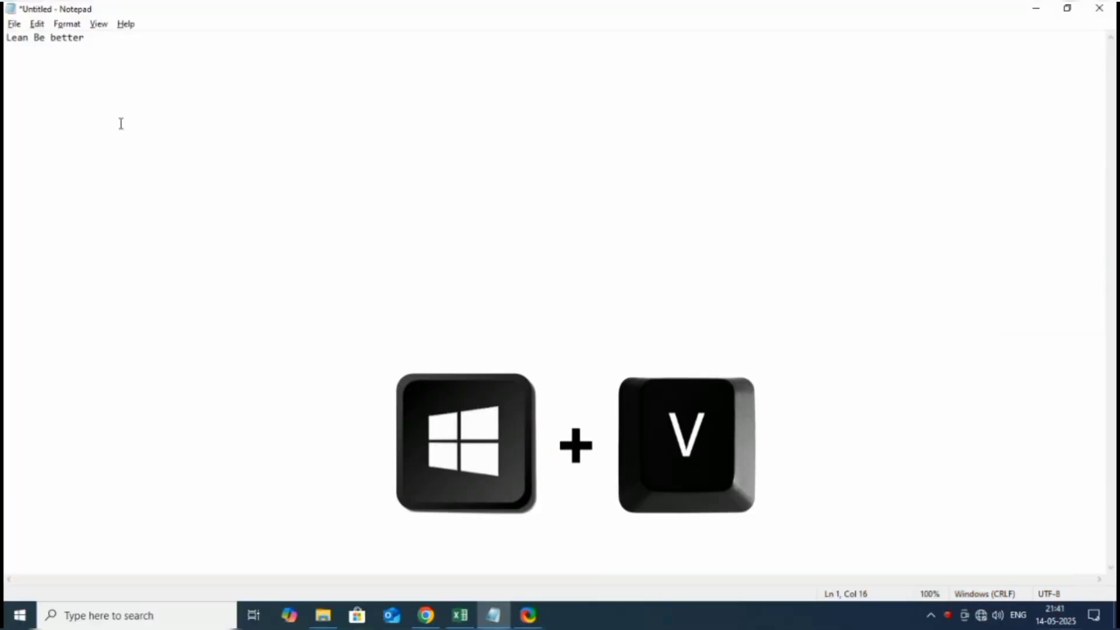
{"action": "key", "text": "ctrl+v"}
{"action": "key", "text": "super+v"}
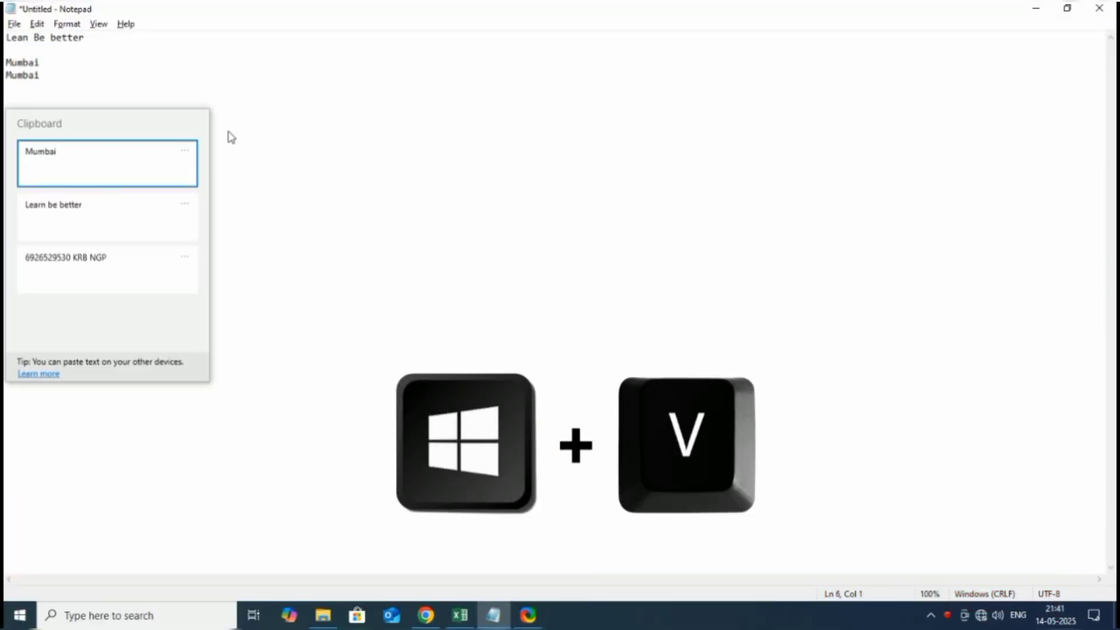
{"action": "left_click", "coordinate": [107, 216]}
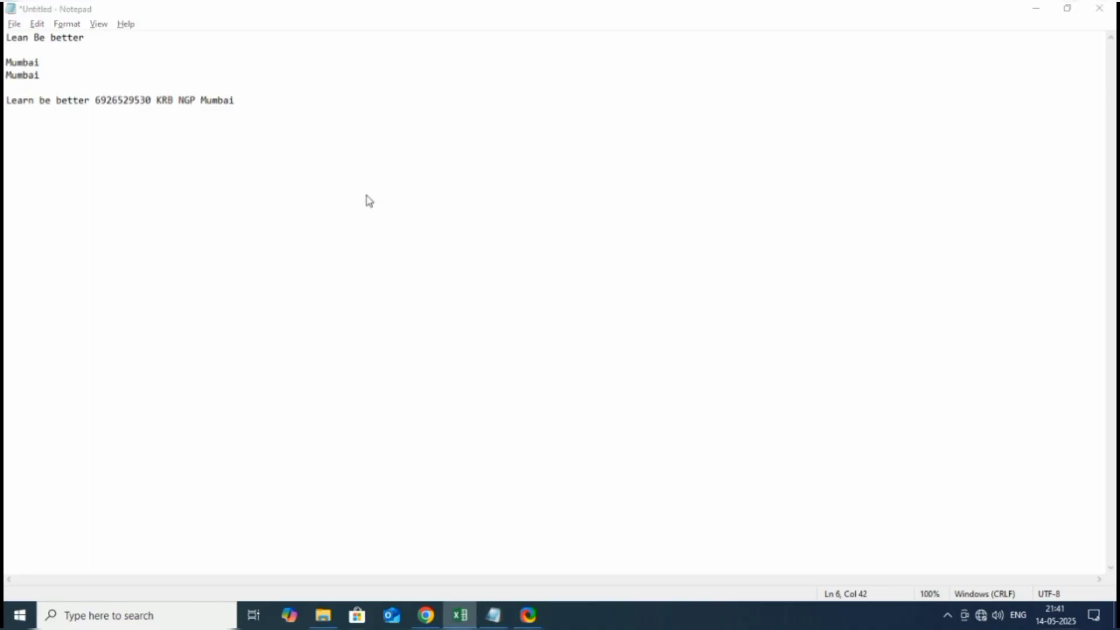
- Switch to the Campare data workbook in Excel and paste Mumbai from the clipboard history into cell H3
{"action": "key", "text": "alt+Tab"}
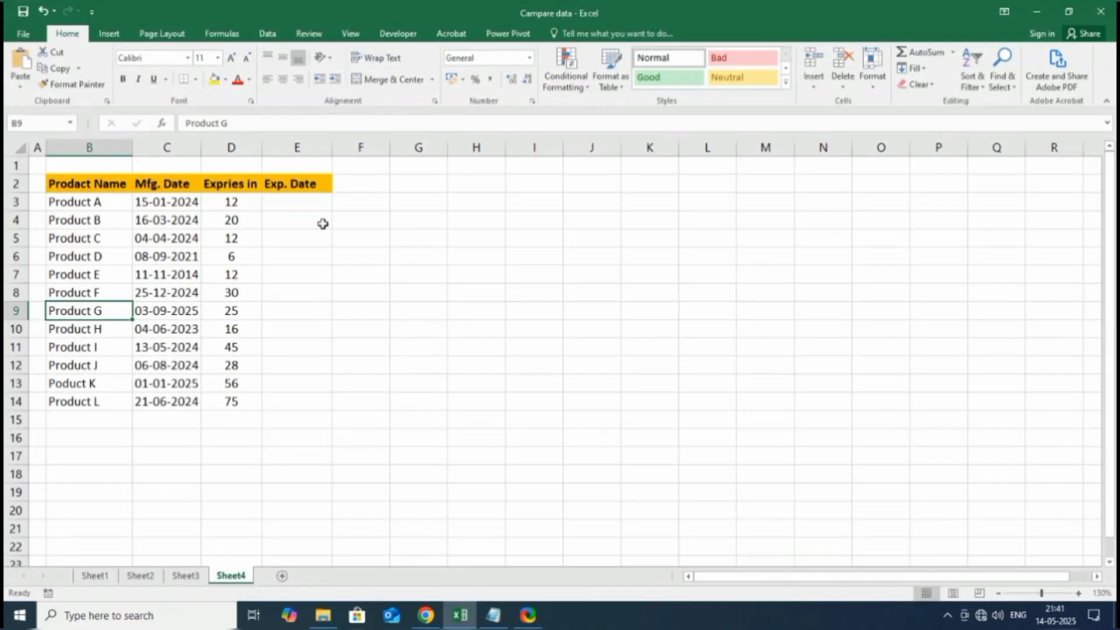
{"action": "left_click", "coordinate": [484, 207]}
{"action": "key", "text": "super+v"}
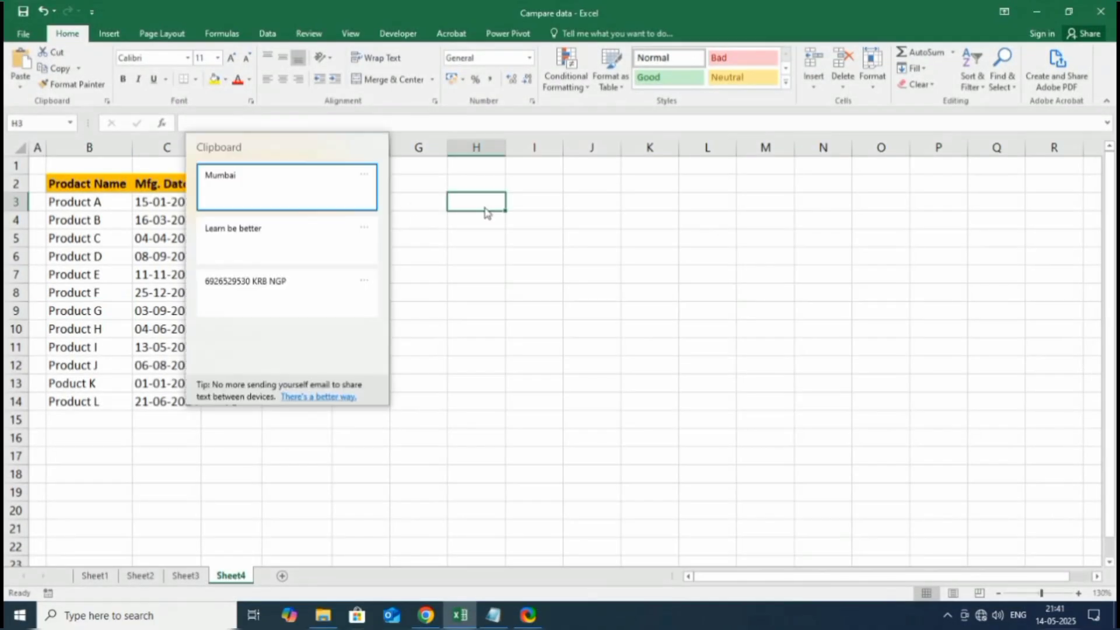
{"action": "left_click", "coordinate": [318, 186]}
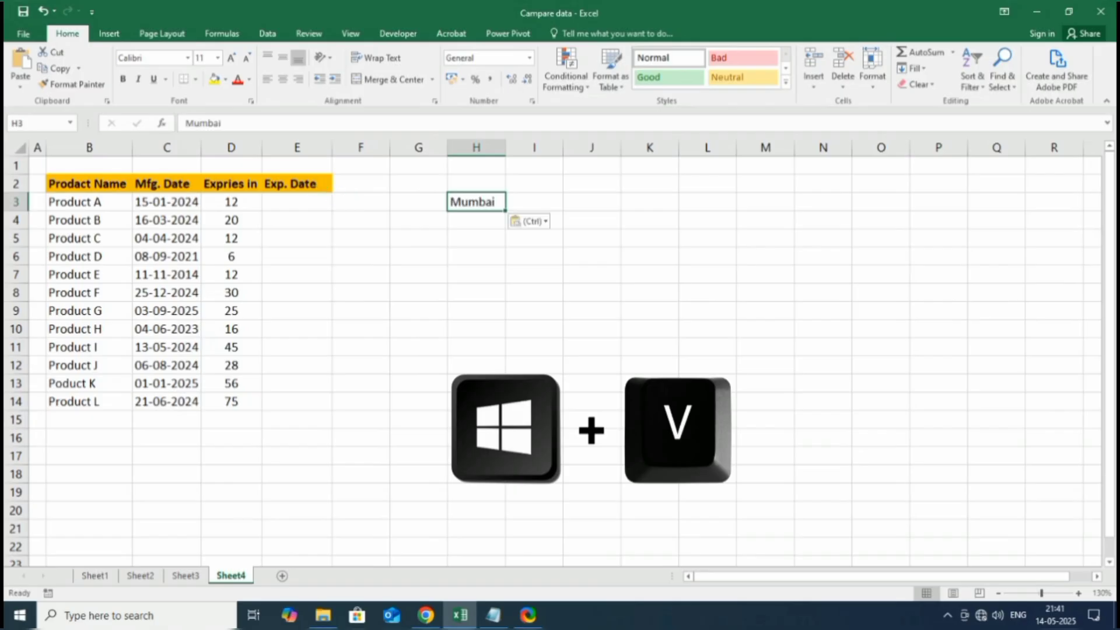
{"action": "key", "text": "Return"}
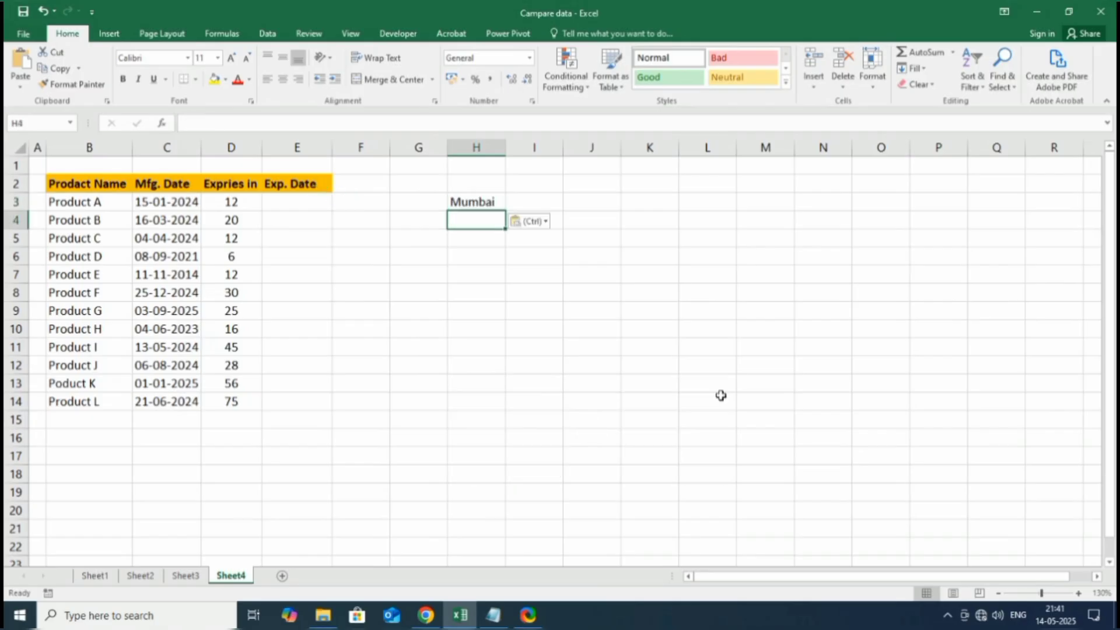
- Paste "Learn be better" into cell H4 and the KRB NGP file name into H5 from the clipboard history
{"action": "key", "text": "super+v"}
{"action": "left_click", "coordinate": [264, 246]}
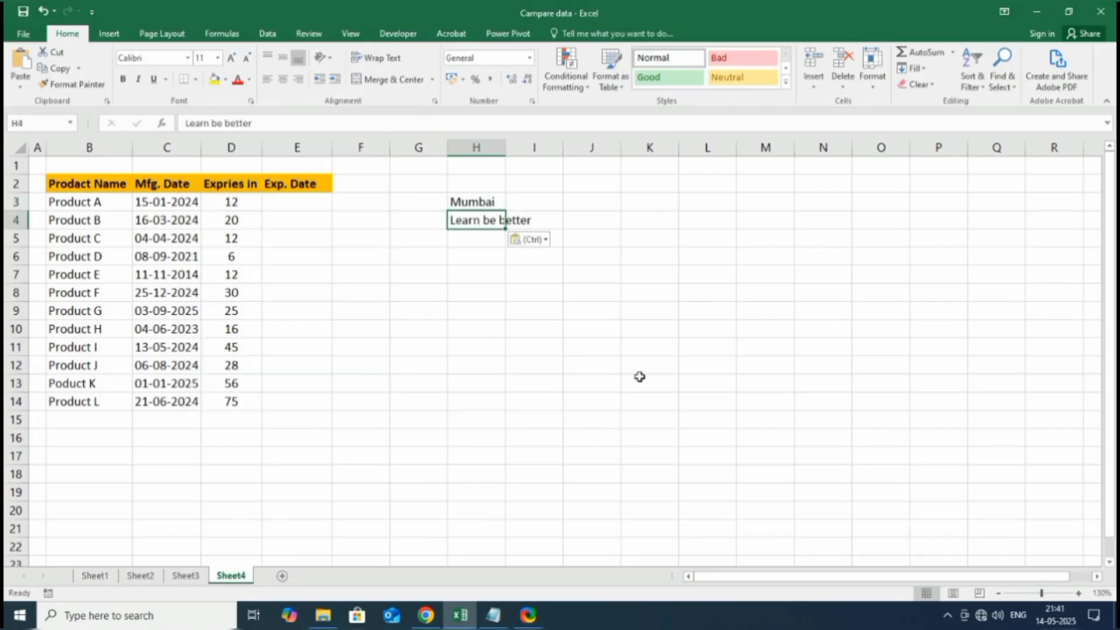
{"action": "key", "text": "Return"}
{"action": "key", "text": "super+v"}
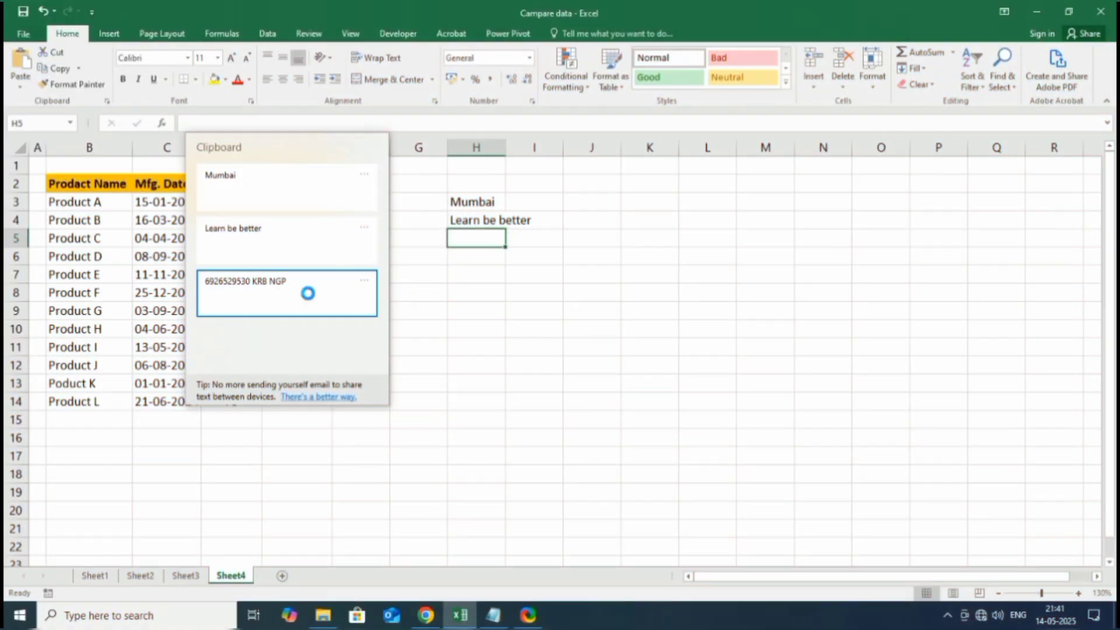
{"action": "left_click", "coordinate": [308, 292]}
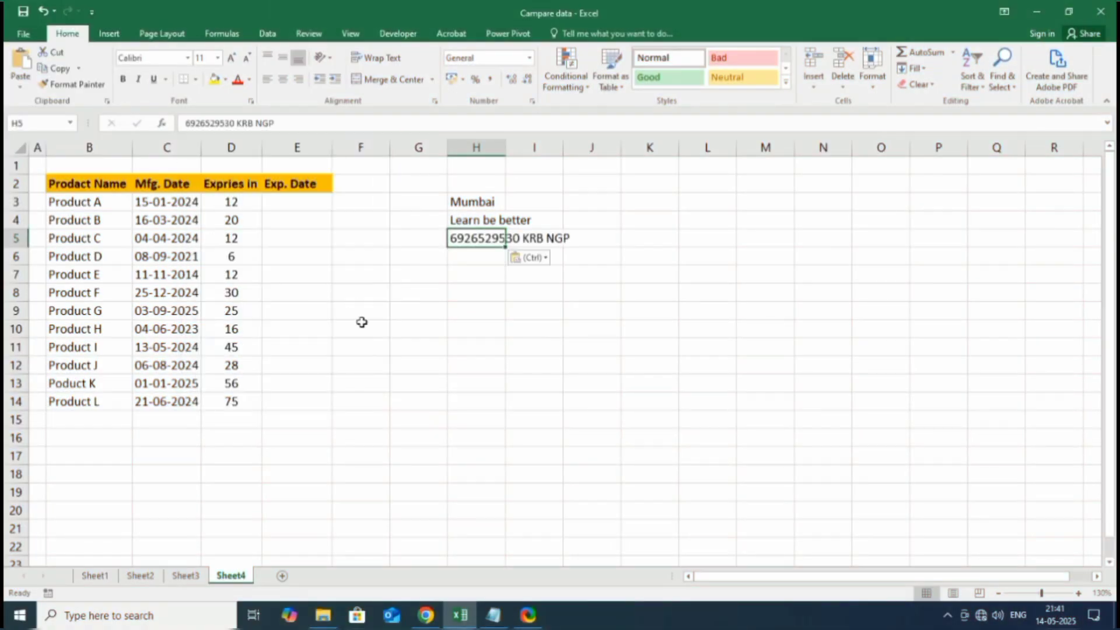
{"action": "left_click", "coordinate": [650, 310]}
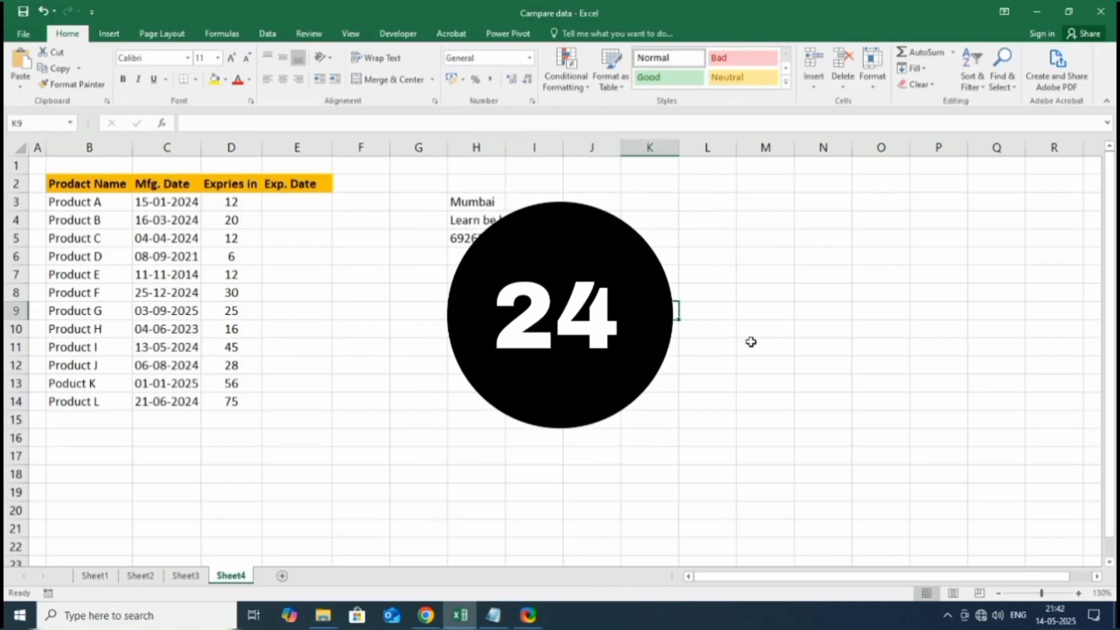
- Magnify the screen to 300% with Magnifier and examine the pasted names in column H
{"action": "key", "text": "super+plus"}
{"action": "key", "text": "super+plus"}
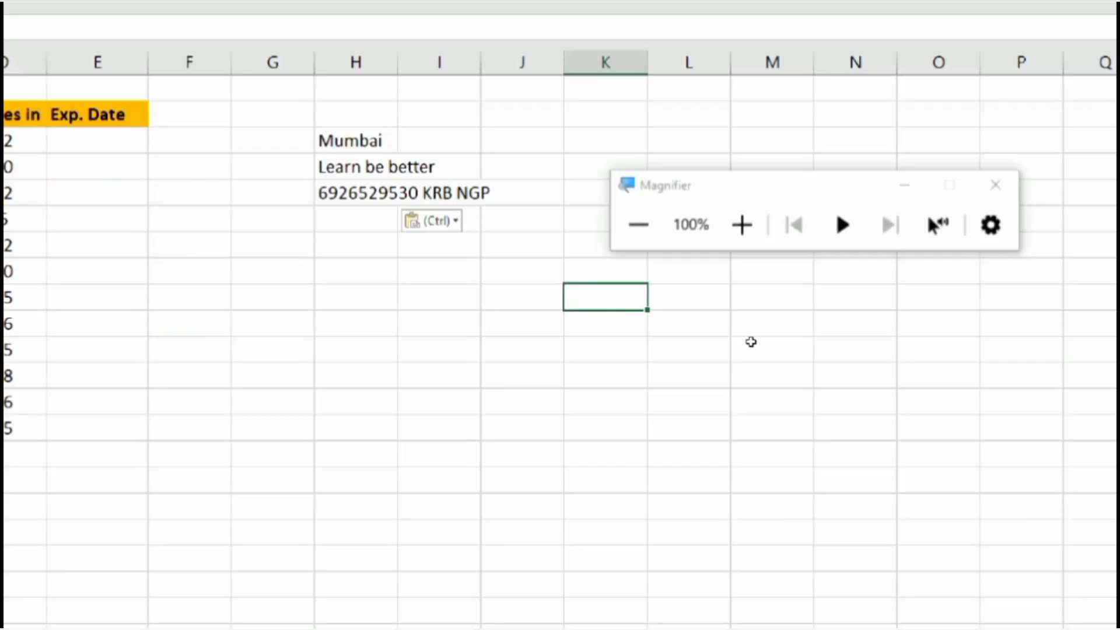
{"action": "key", "text": "super+plus"}
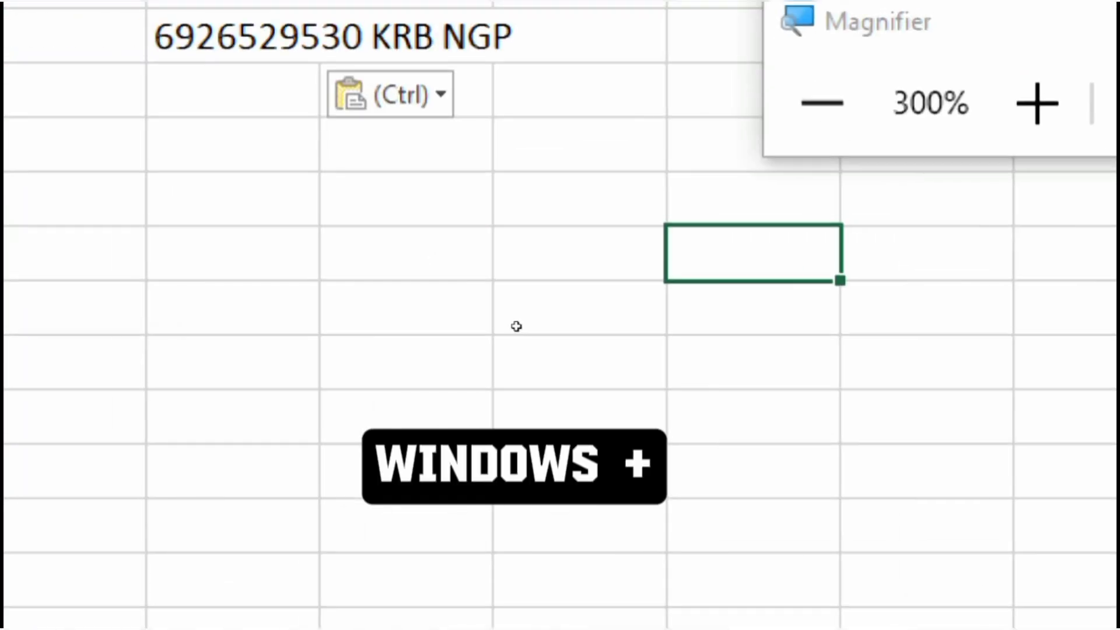
{"action": "left_click_drag", "start_coordinate": [515, 325], "coordinate": [393, 257]}
{"action": "key", "text": "Down"}
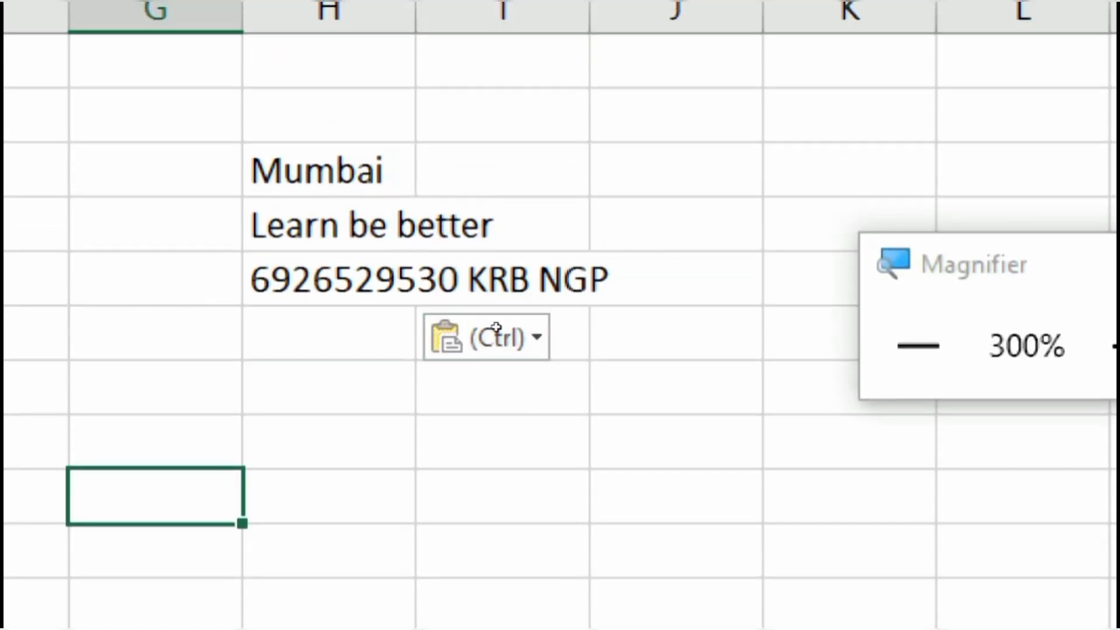
- Reduce the Magnifier zoom to 100% and close Magnifier
{"action": "key", "text": "super+minus"}
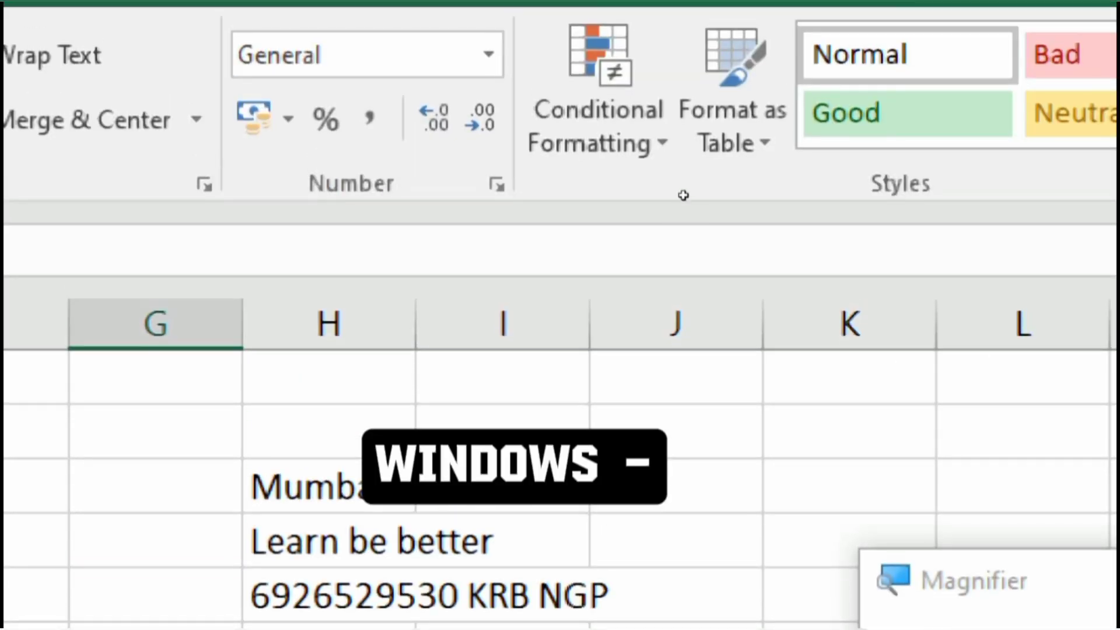
{"action": "key", "text": "super+minus"}
{"action": "key", "text": "super+minus"}
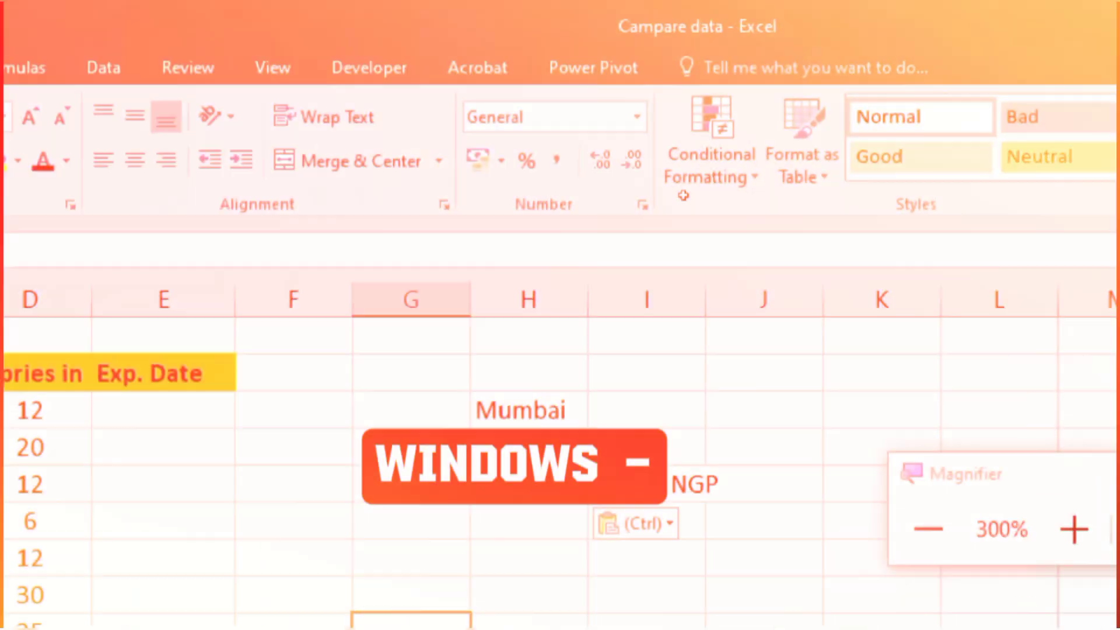
{"action": "key", "text": "super+minus"}
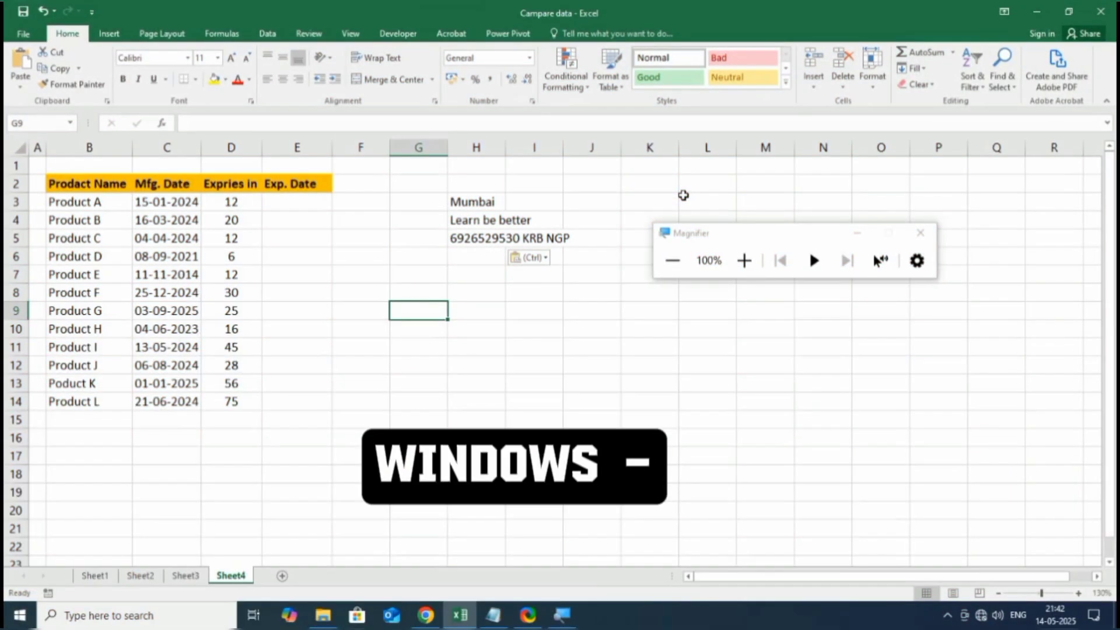
{"action": "key", "text": "super+plus"}
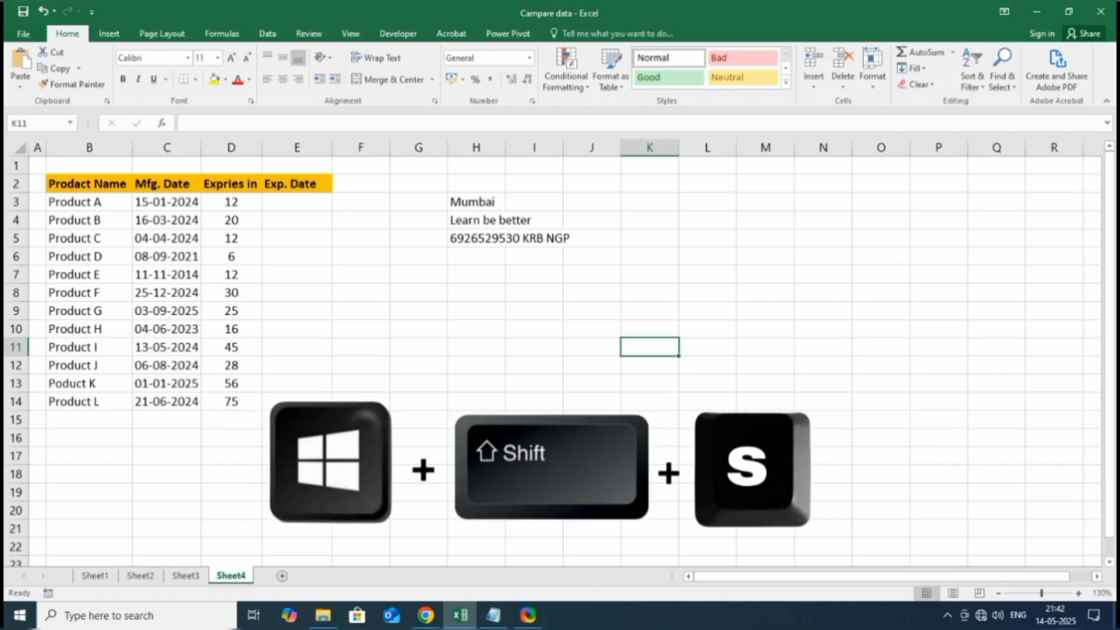
- Take a rectangular snip of the product table's columns B to D, from the header down to about row 9
{"action": "key", "text": "super+shift+s"}
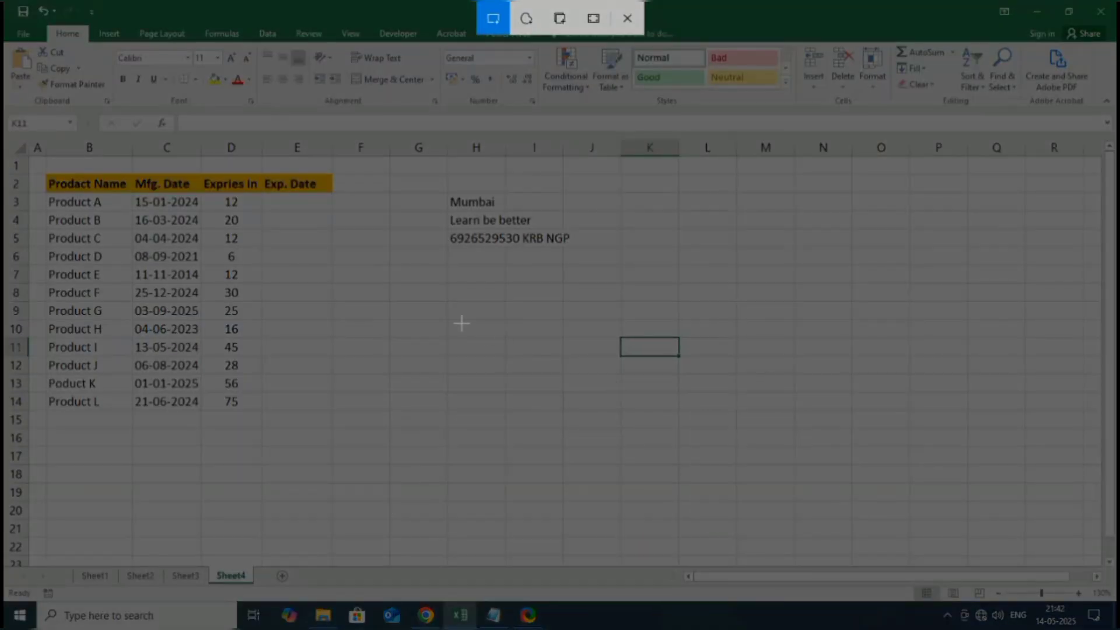
{"action": "mouse_move", "coordinate": [44, 170]}
{"action": "left_mouse_down"}
{"action": "mouse_move", "coordinate": [75, 265]}
{"action": "mouse_move", "coordinate": [267, 306]}
{"action": "left_mouse_up"}
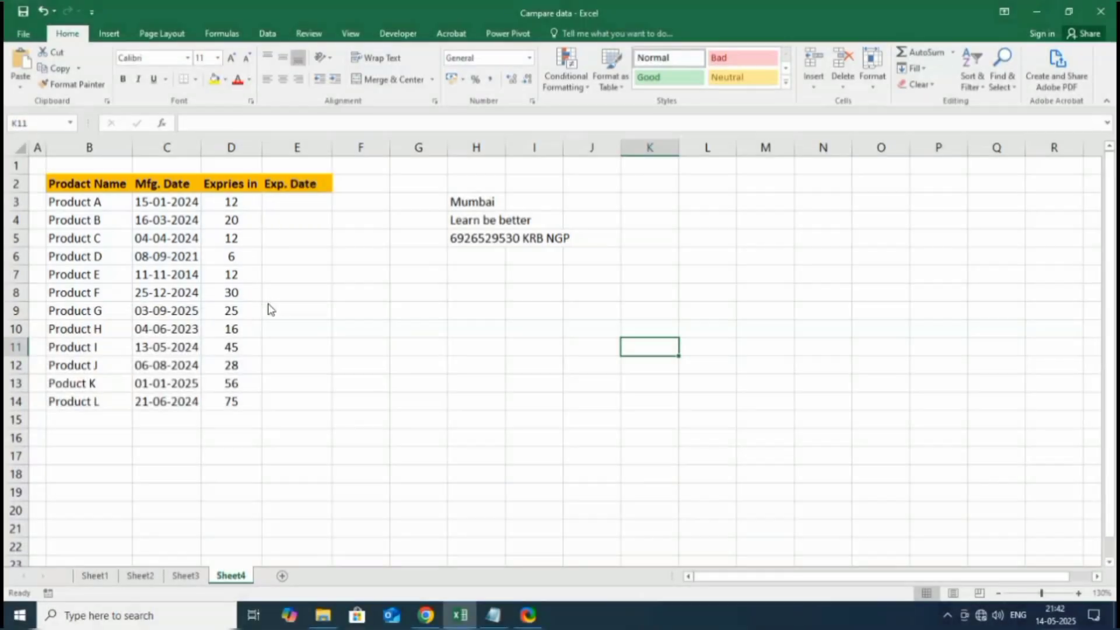
- Switch to Word 2016, create a blank document and paste the captured snip into it
{"action": "left_click", "coordinate": [148, 619]}
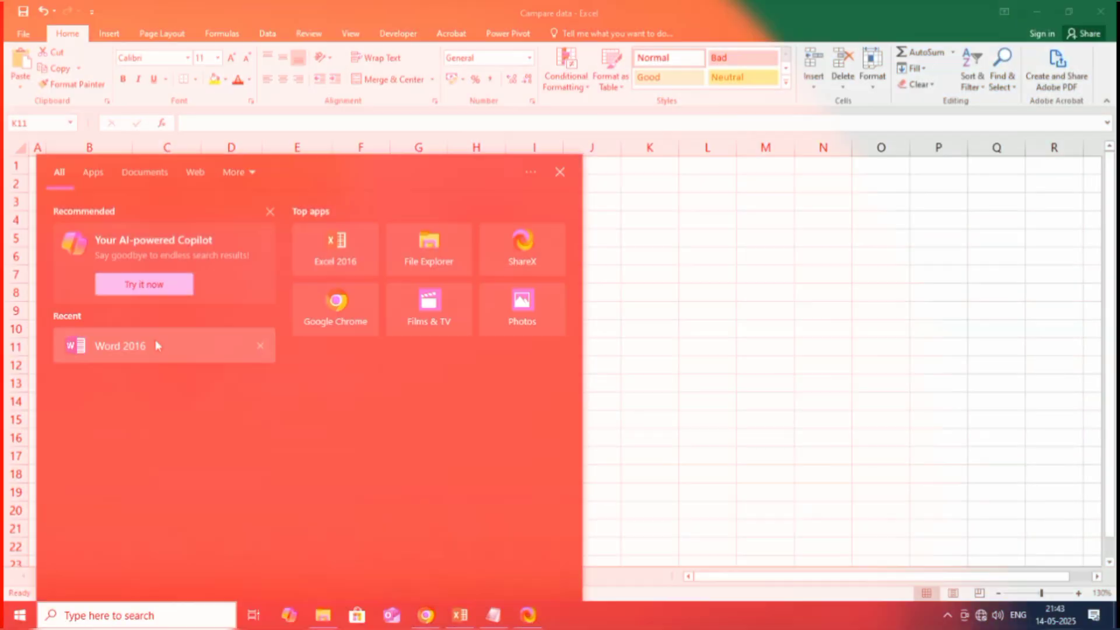
{"action": "left_click", "coordinate": [156, 344]}
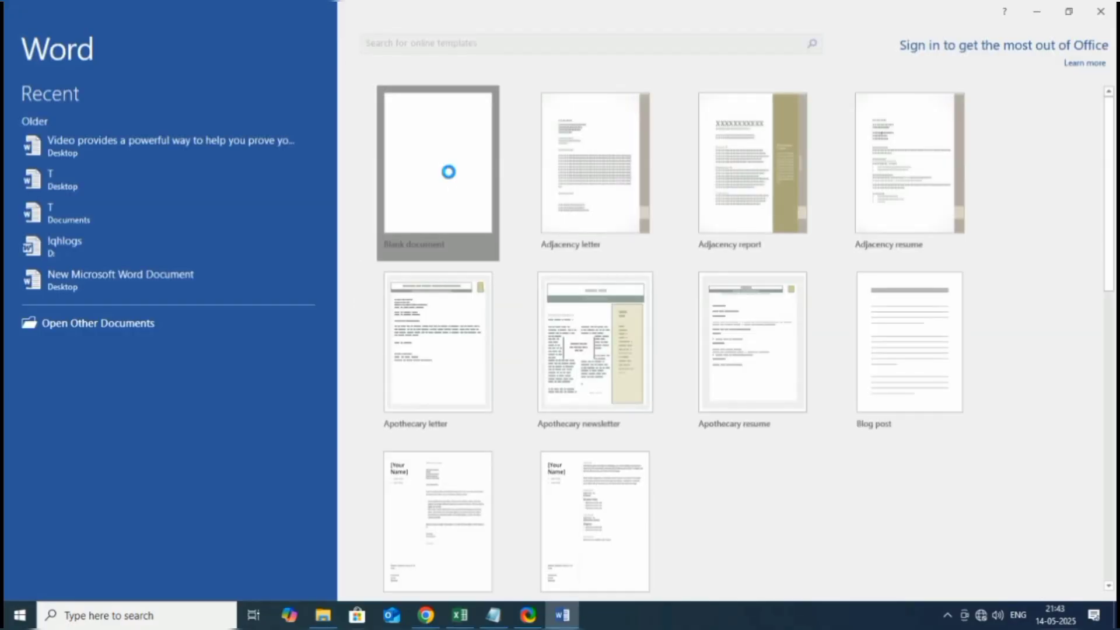
{"action": "left_click", "coordinate": [450, 177]}
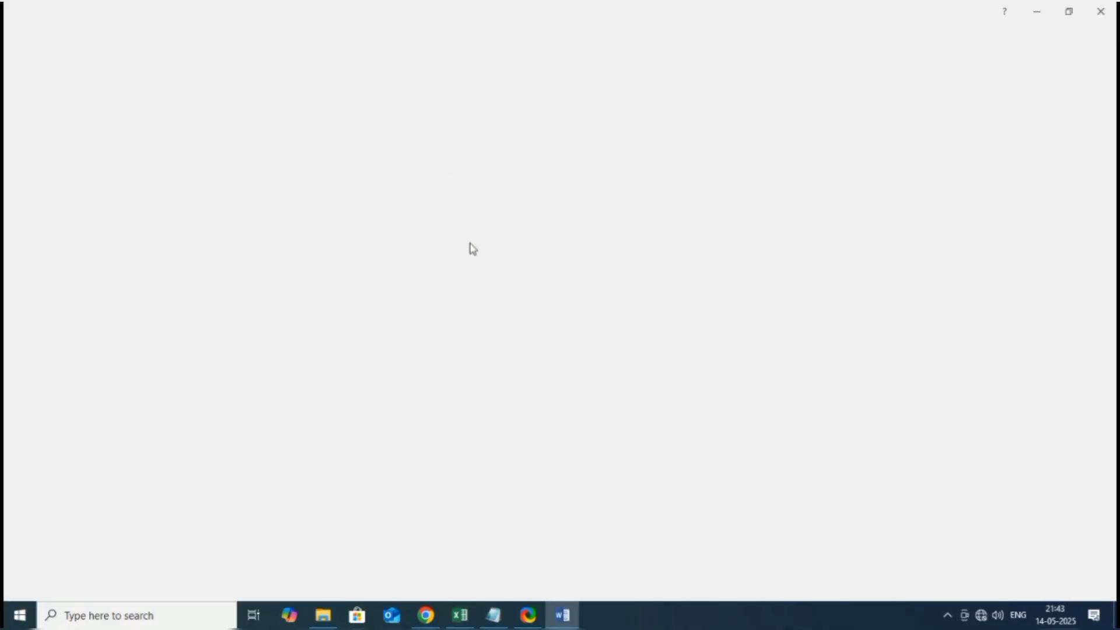
{"action": "key", "text": "ctrl+v"}
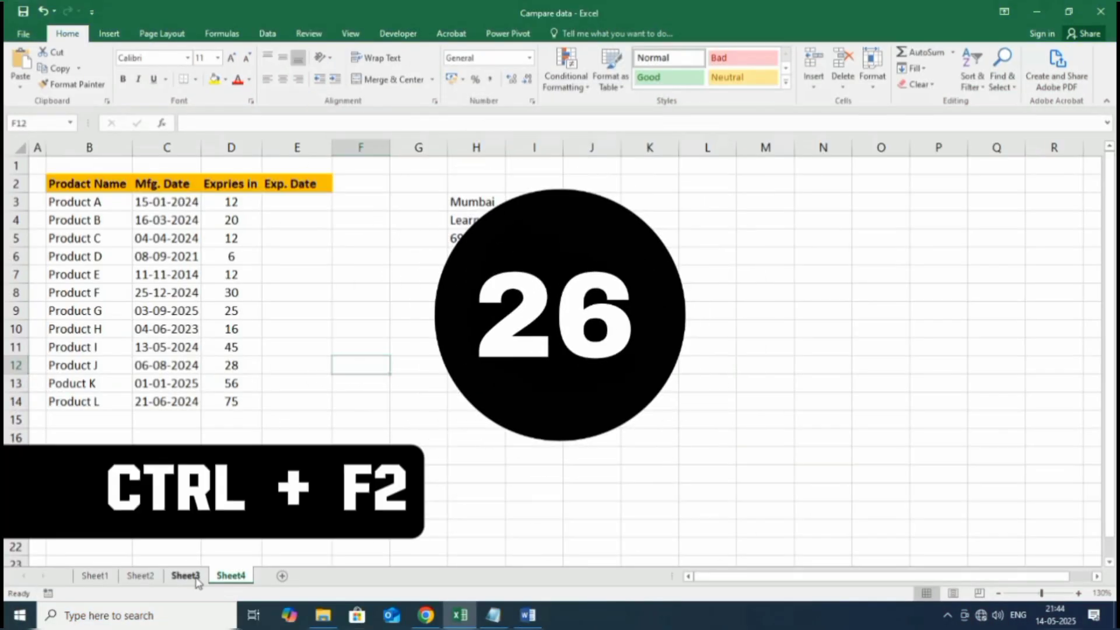
- Preview how Sheet1's two-column name list in Excel would print, and return to the worksheet
{"action": "left_click", "coordinate": [185, 576]}
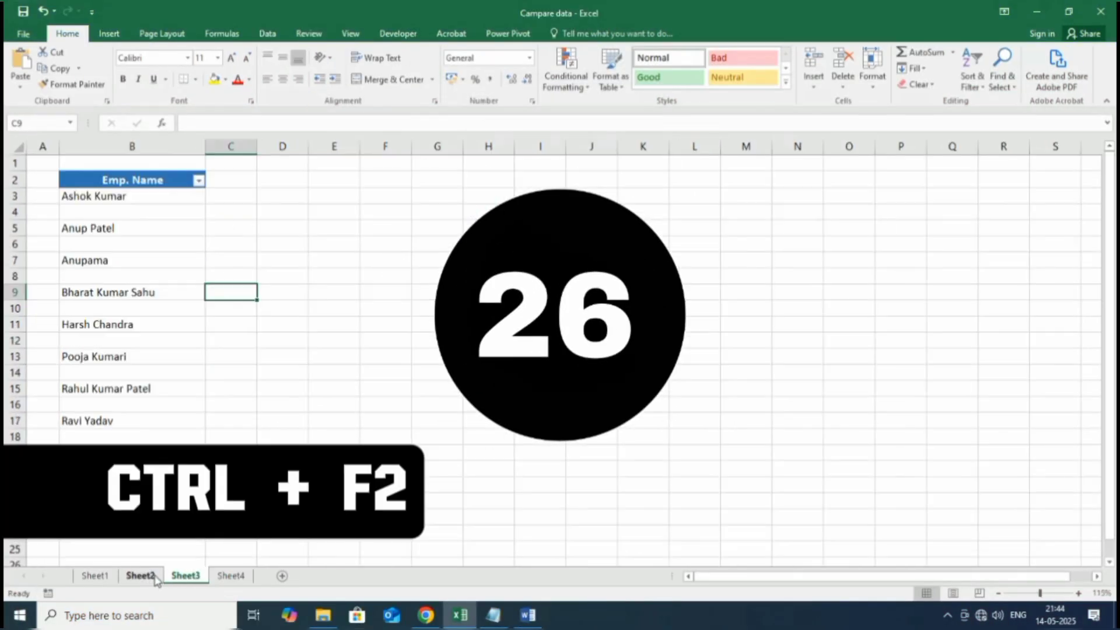
{"action": "left_click", "coordinate": [142, 576]}
{"action": "left_click", "coordinate": [105, 575]}
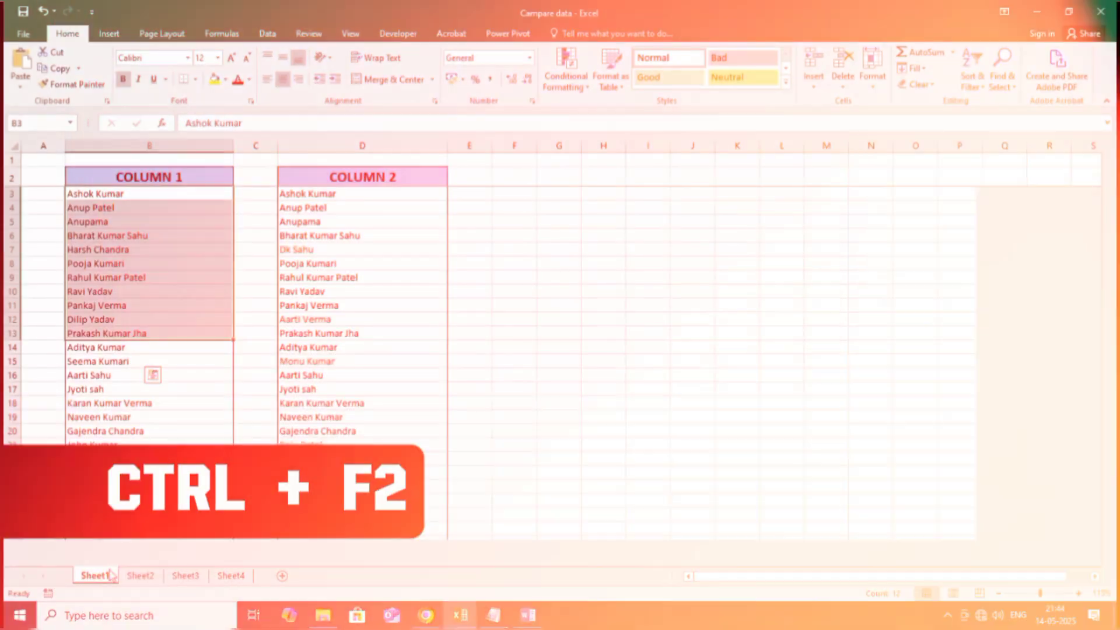
{"action": "left_click", "coordinate": [408, 431]}
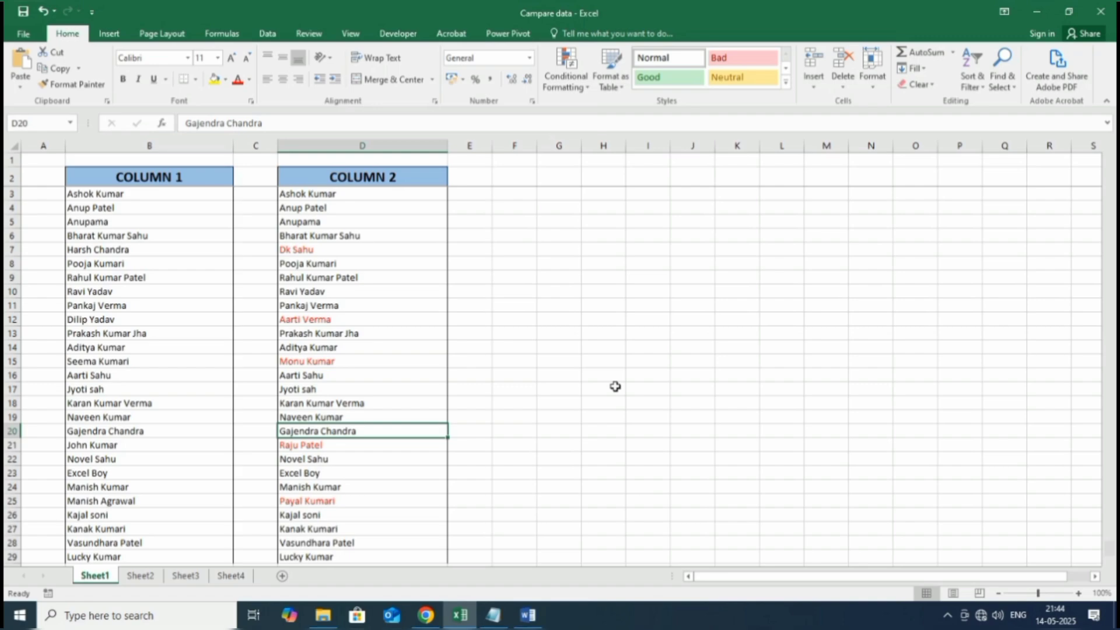
{"action": "key", "text": "ctrl+F2"}
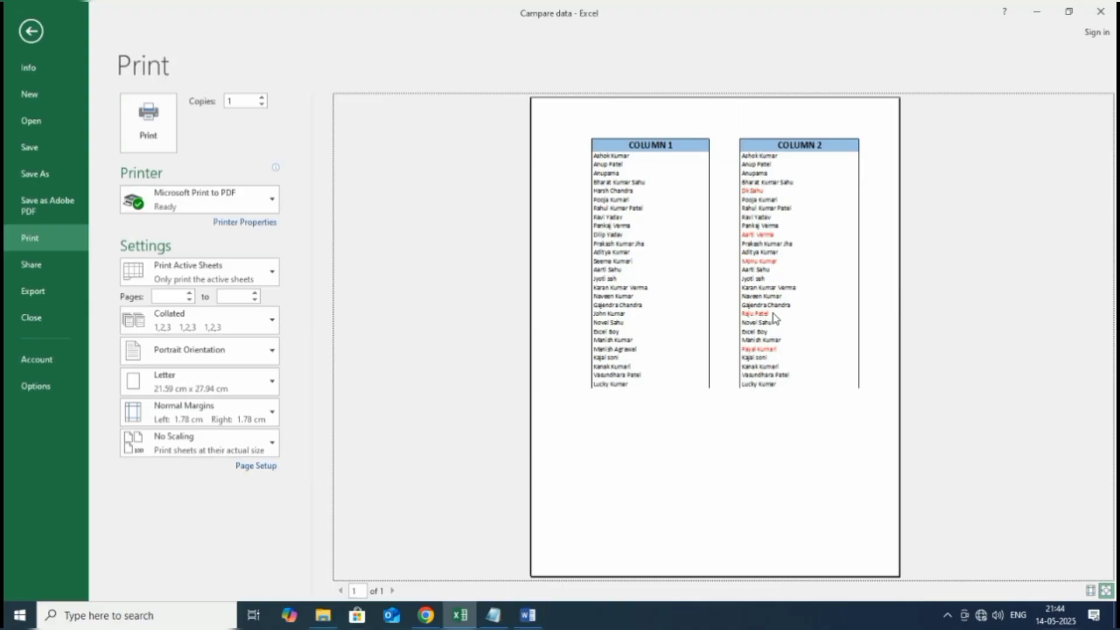
{"action": "key", "text": "Escape"}
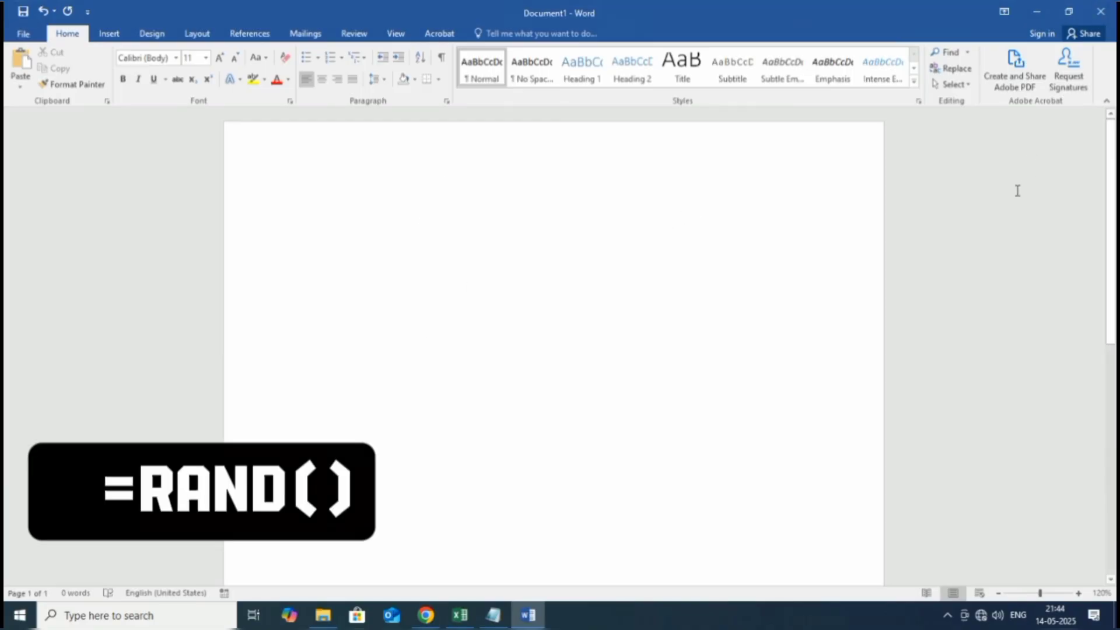
- Generate sample paragraphs in the blank Word document with the formula =rand()
{"action": "type", "text": "="}
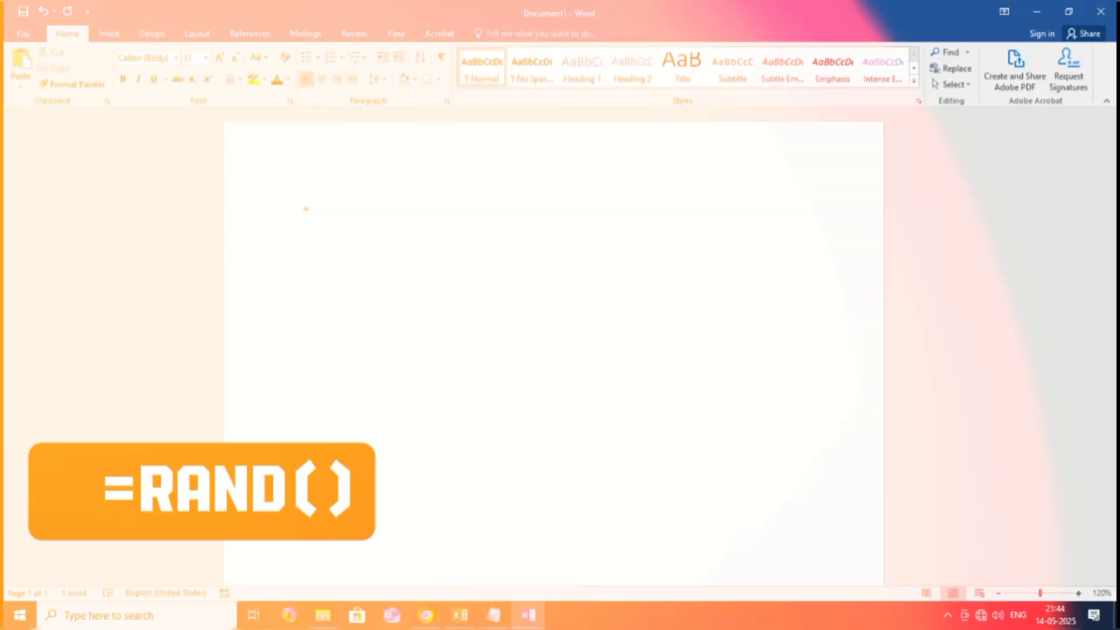
{"action": "type", "text": "ra"}
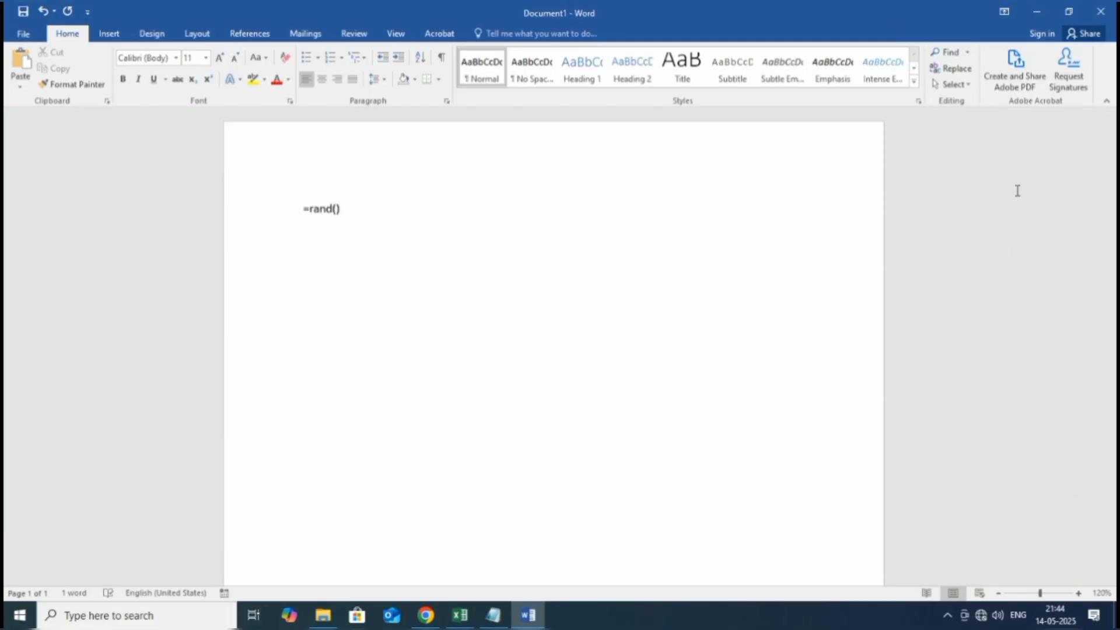
{"action": "type", "text": "nd()"}
{"action": "key", "text": "Return"}
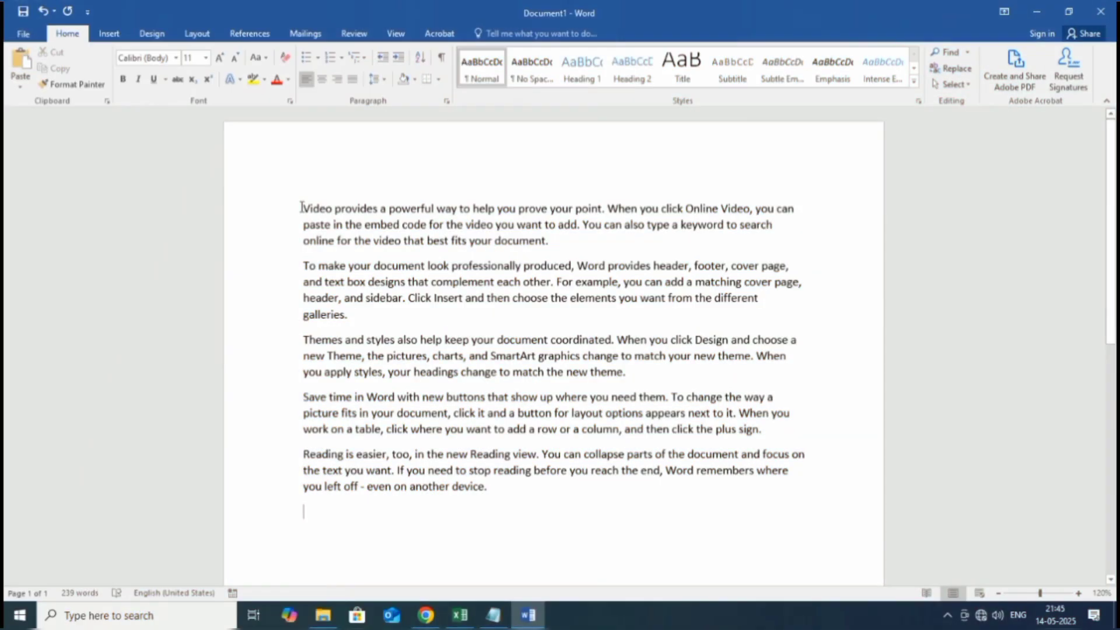
- Change the whole first paragraph, starting with "Video provides", to uppercase
{"action": "left_click_drag", "start_coordinate": [304, 208], "coordinate": [548, 244]}
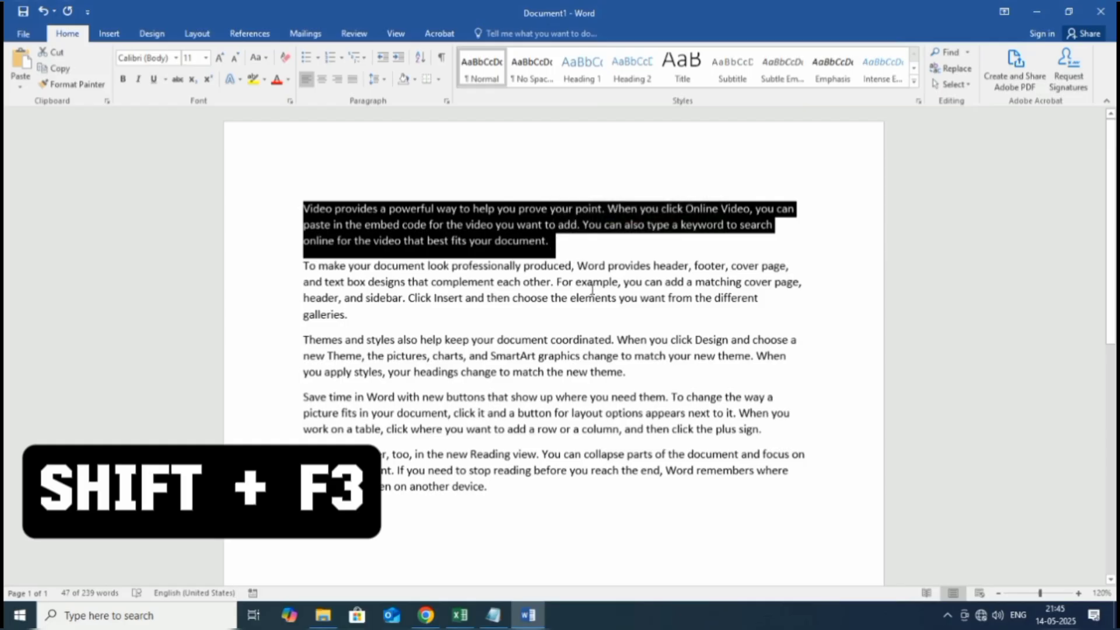
{"action": "key", "text": "shift+F3"}
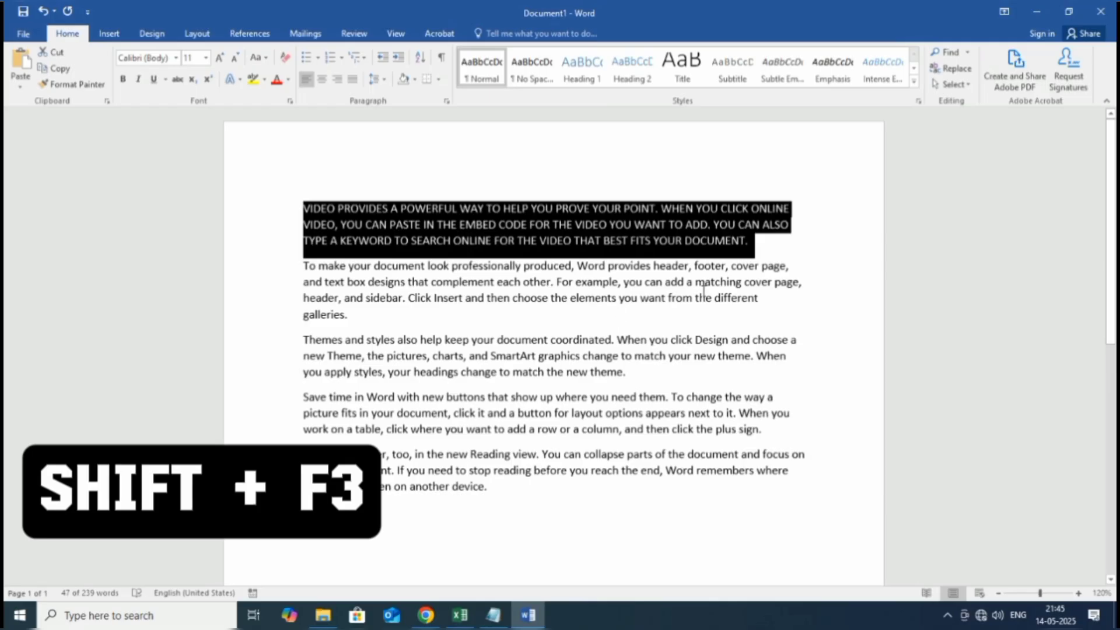
{"action": "left_click", "coordinate": [735, 298]}
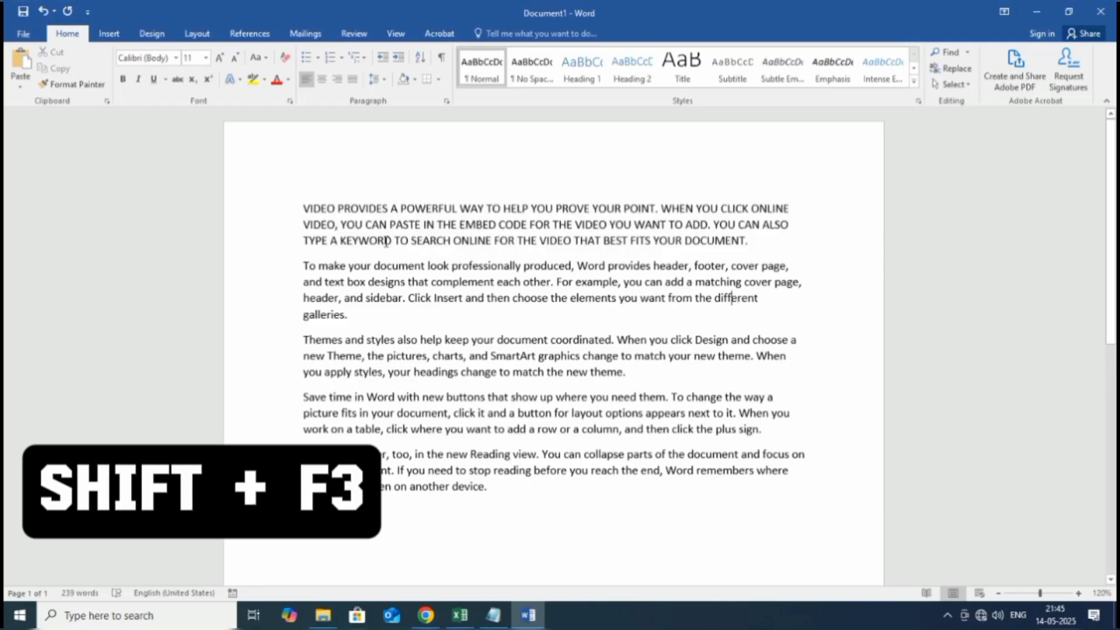
- Cycle the first paragraph's letter case through lowercase and uppercase, ending with sentence case
{"action": "scroll", "coordinate": [416, 238], "scroll_direction": "up", "scroll_amount": 3}
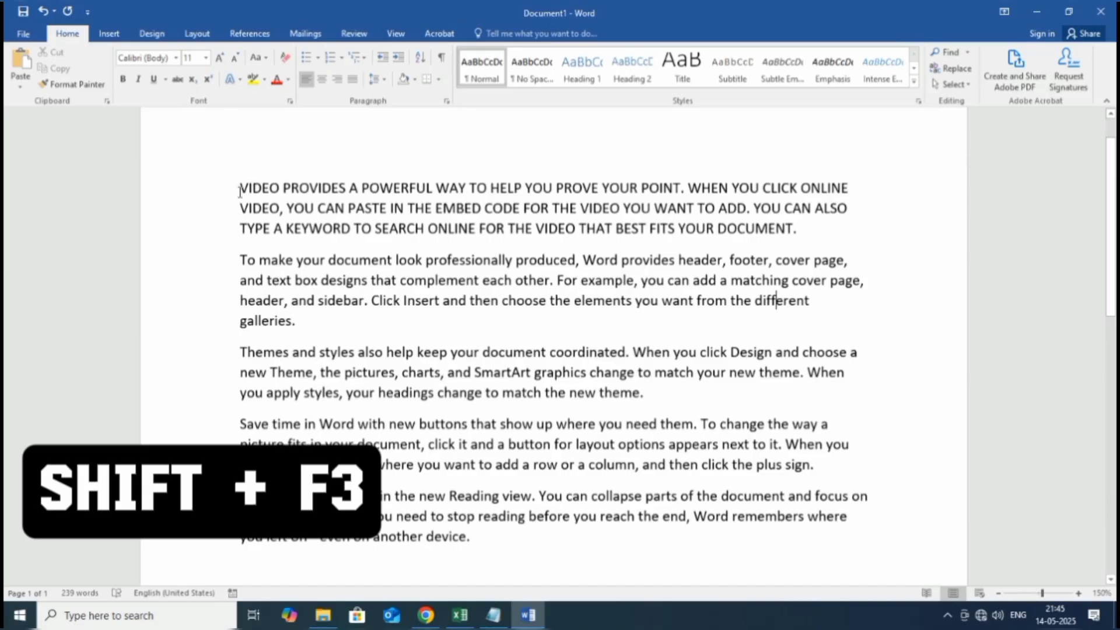
{"action": "left_click_drag", "start_coordinate": [244, 190], "coordinate": [840, 236]}
{"action": "key", "text": "shift+F3"}
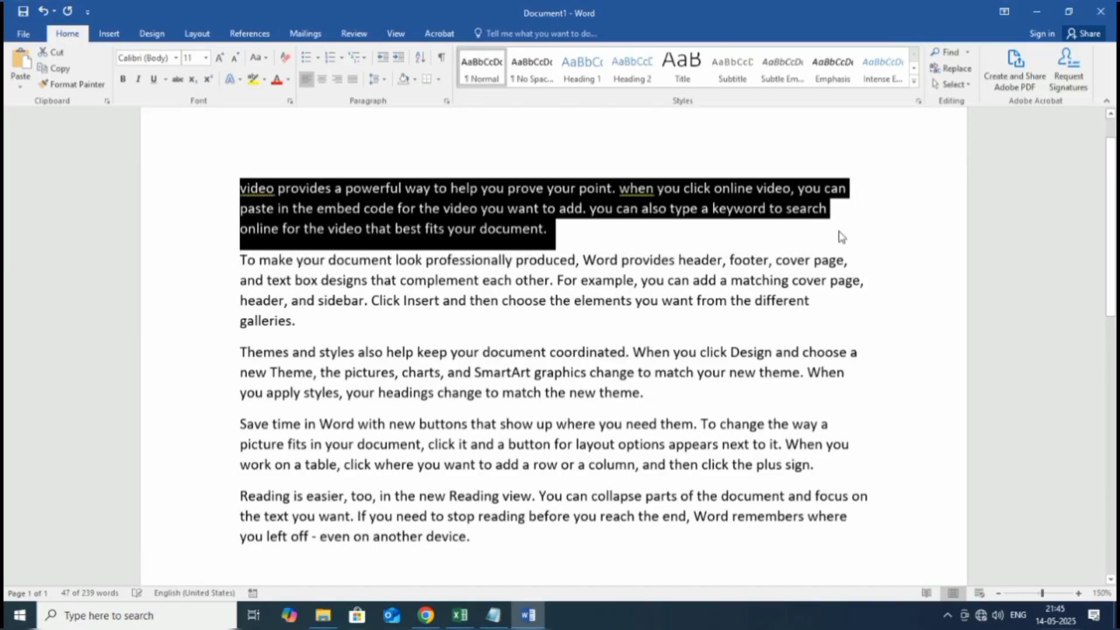
{"action": "key", "text": "shift+F3"}
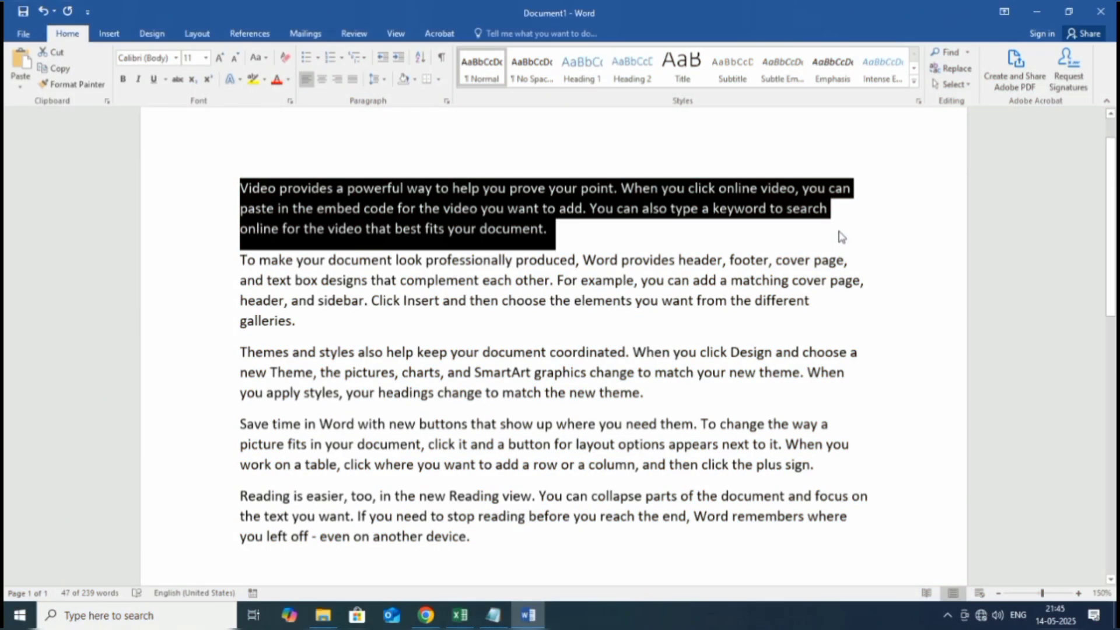
{"action": "key", "text": "shift+F3"}
{"action": "key", "text": "shift+F3"}
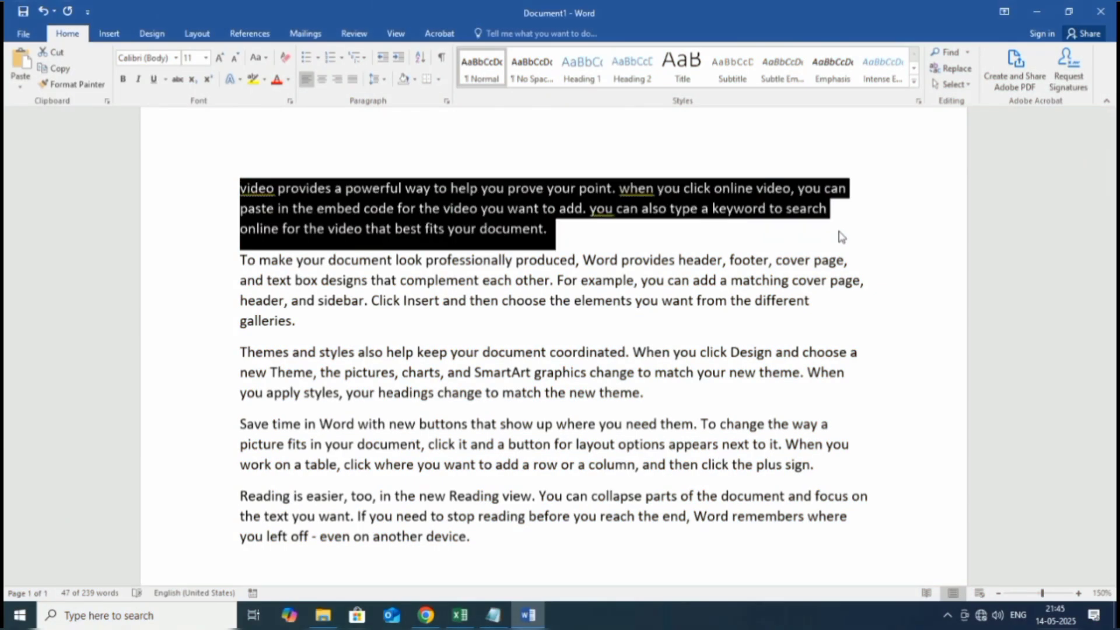
{"action": "key", "text": "shift+F3"}
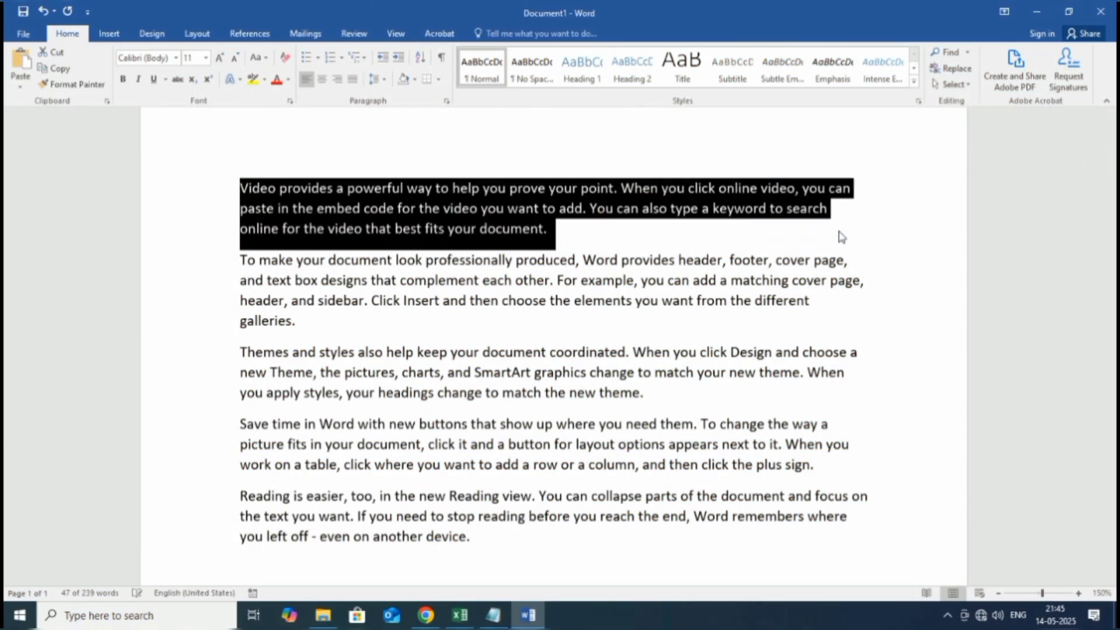
{"action": "left_click", "coordinate": [662, 312]}
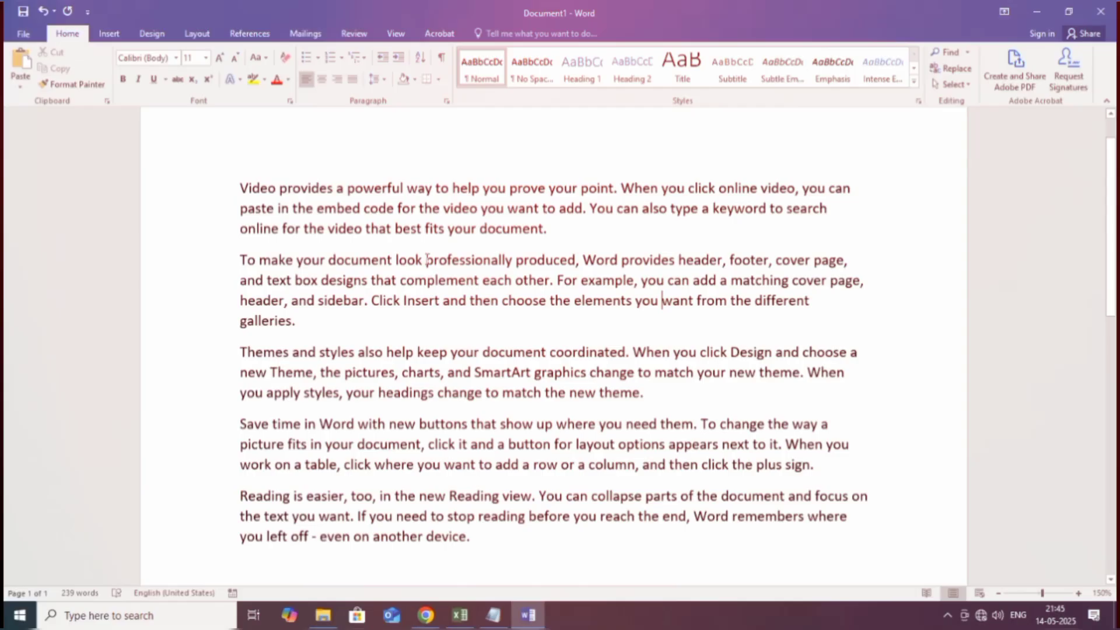
- Make the word "professionally" in the second paragraph bold
{"action": "left_click_drag", "start_coordinate": [426, 260], "coordinate": [508, 266]}
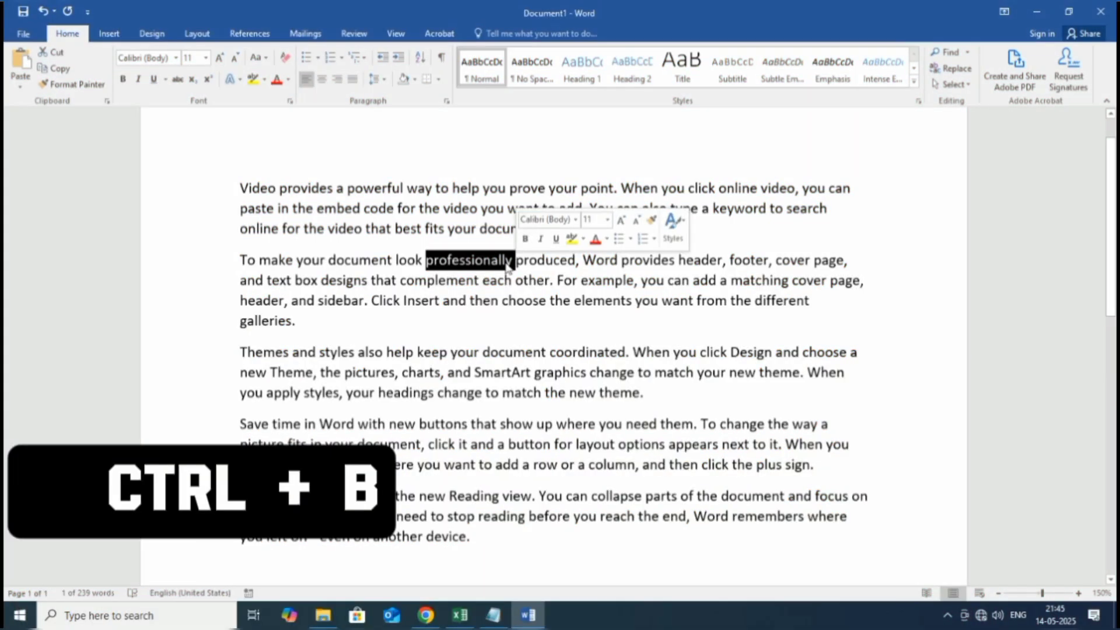
{"action": "key", "text": "ctrl+b"}
{"action": "left_click", "coordinate": [583, 322]}
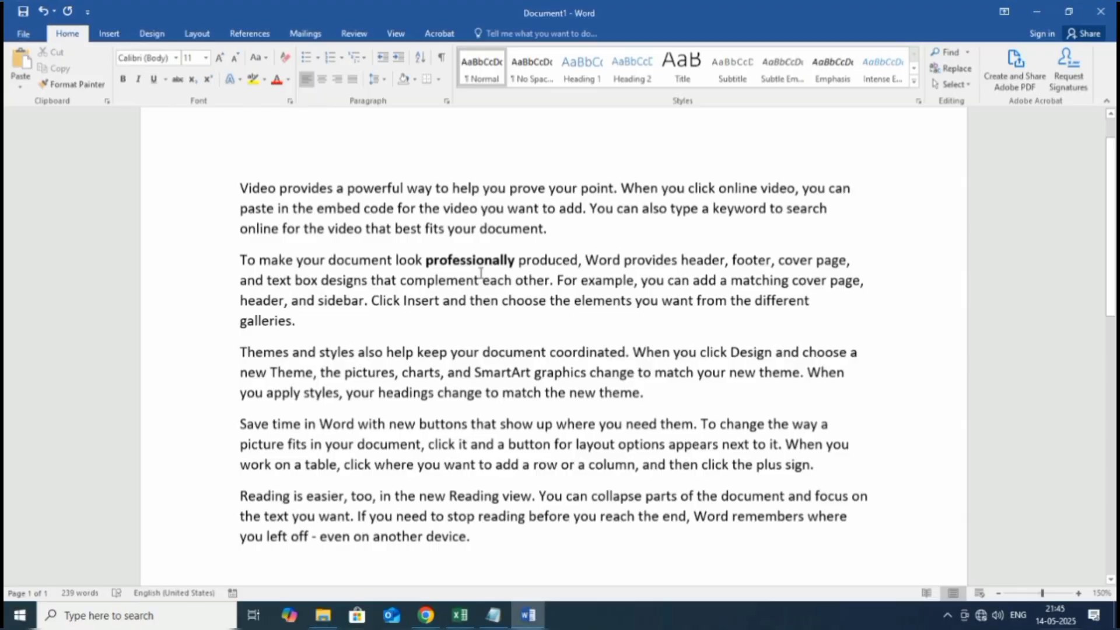
- Underline the whole first paragraph, starting with "Video provides"
{"action": "left_click_drag", "start_coordinate": [240, 188], "coordinate": [562, 230]}
{"action": "key", "text": "ctrl+u"}
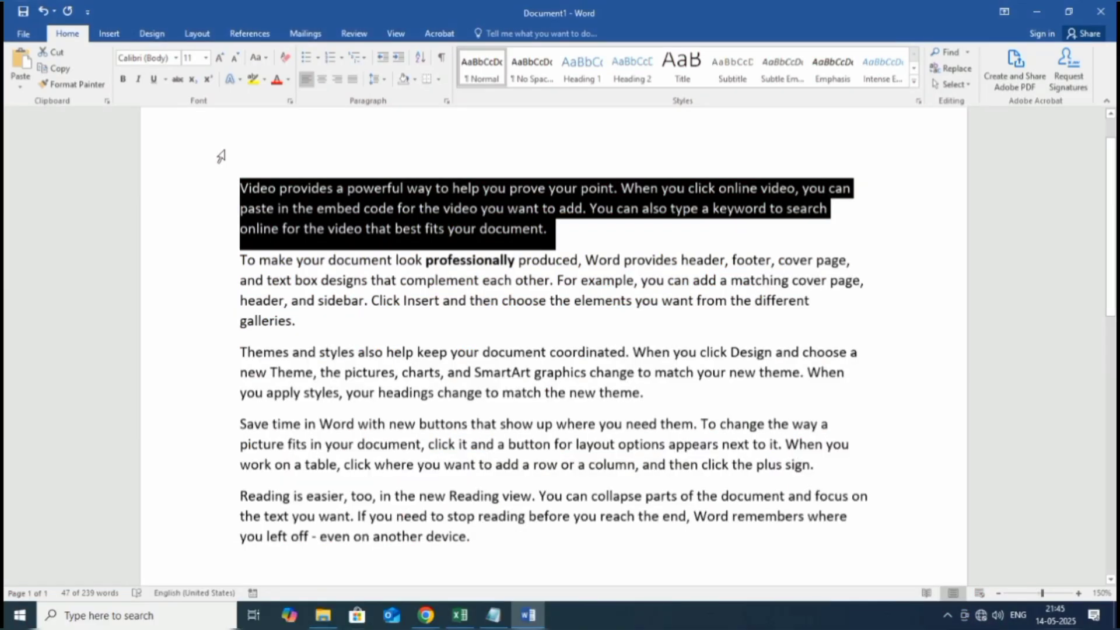
{"action": "key", "text": "ctrl+u"}
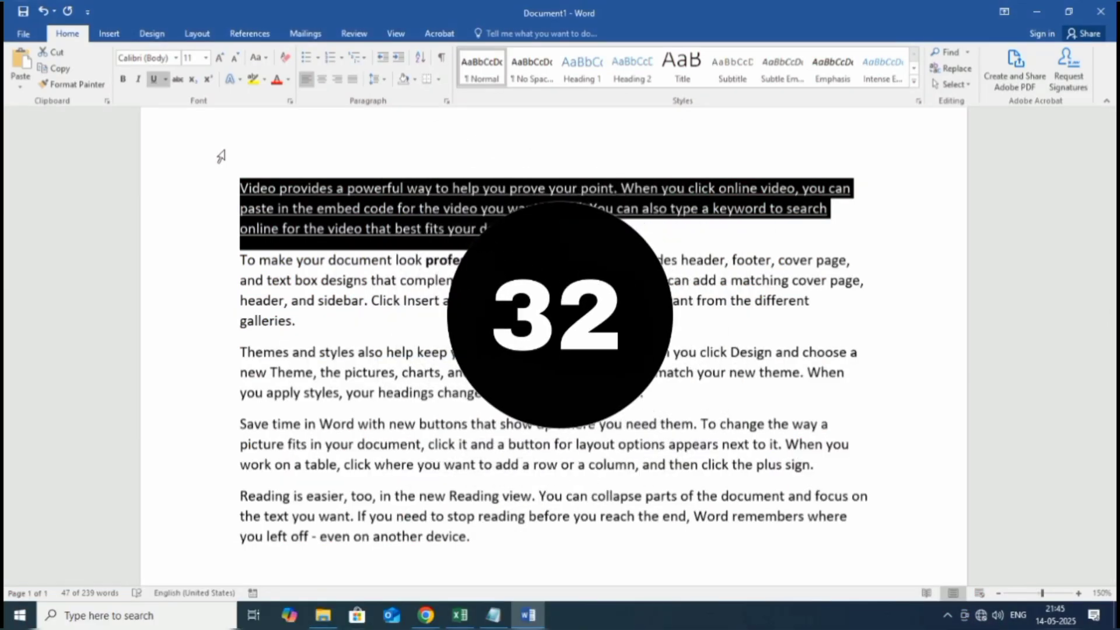
{"action": "left_click", "coordinate": [641, 226]}
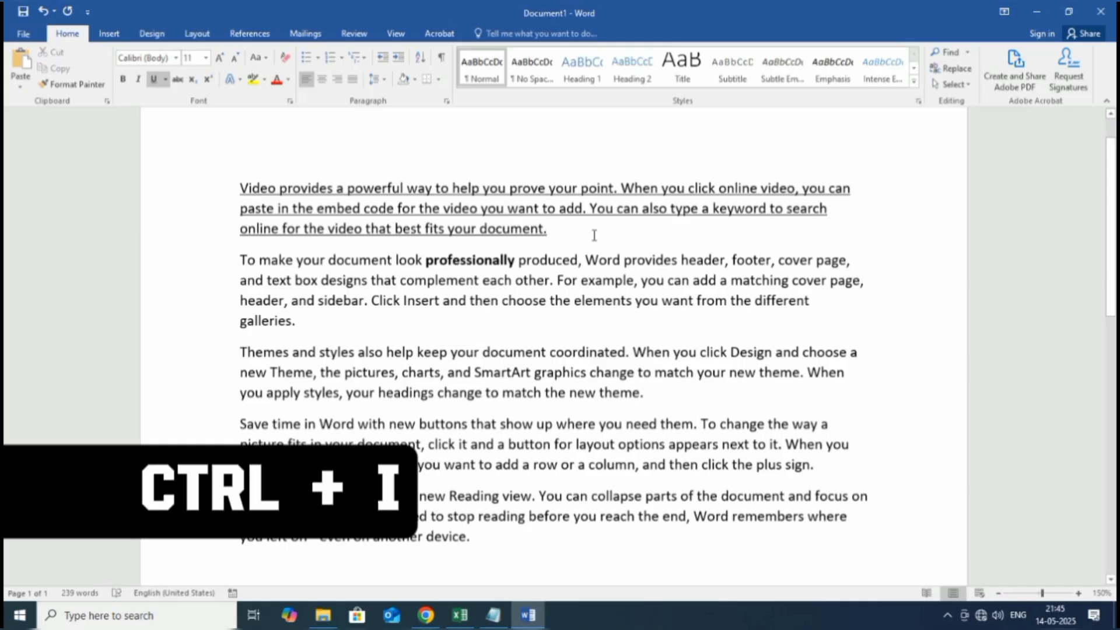
- Italicize the underlined first paragraph
{"action": "left_click_drag", "start_coordinate": [241, 188], "coordinate": [553, 235]}
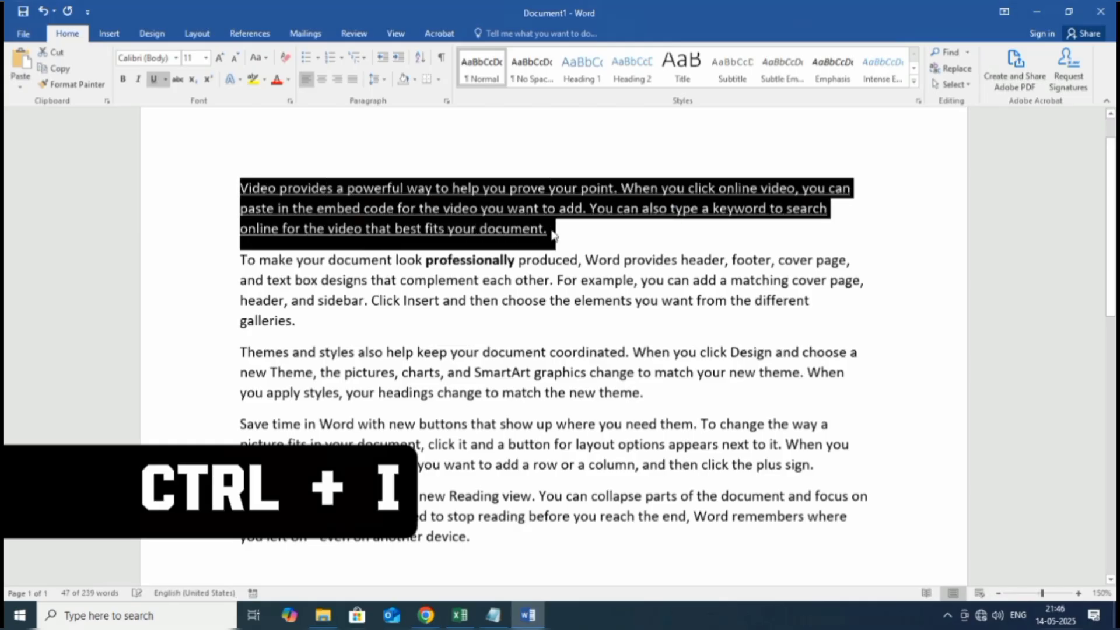
{"action": "key", "text": "ctrl+i"}
{"action": "left_click", "coordinate": [642, 300]}
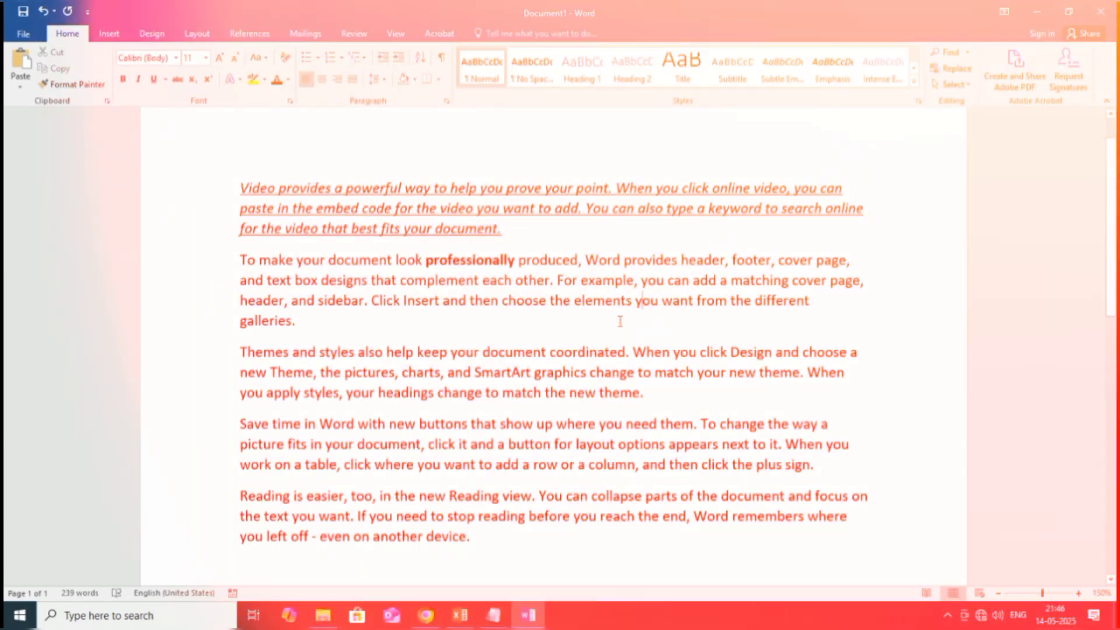
{"action": "key", "text": "ctrl+Home"}
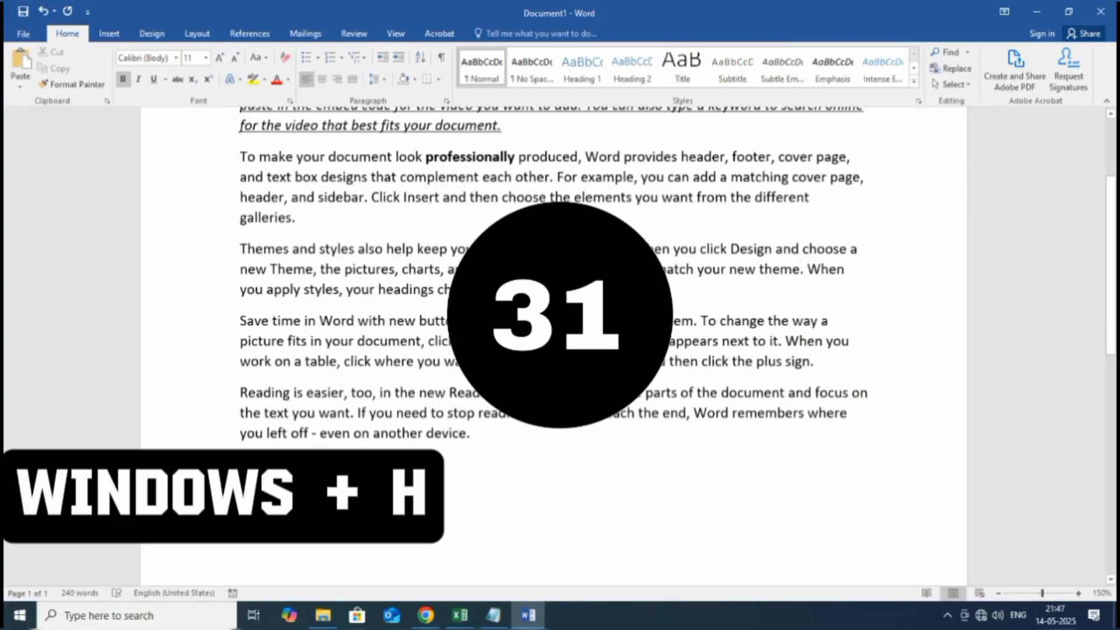
- Start Windows voice dictation and enter a line beginning "Aap jo bhi bologe" below the word "Professionally"
{"action": "key", "text": "super+h"}
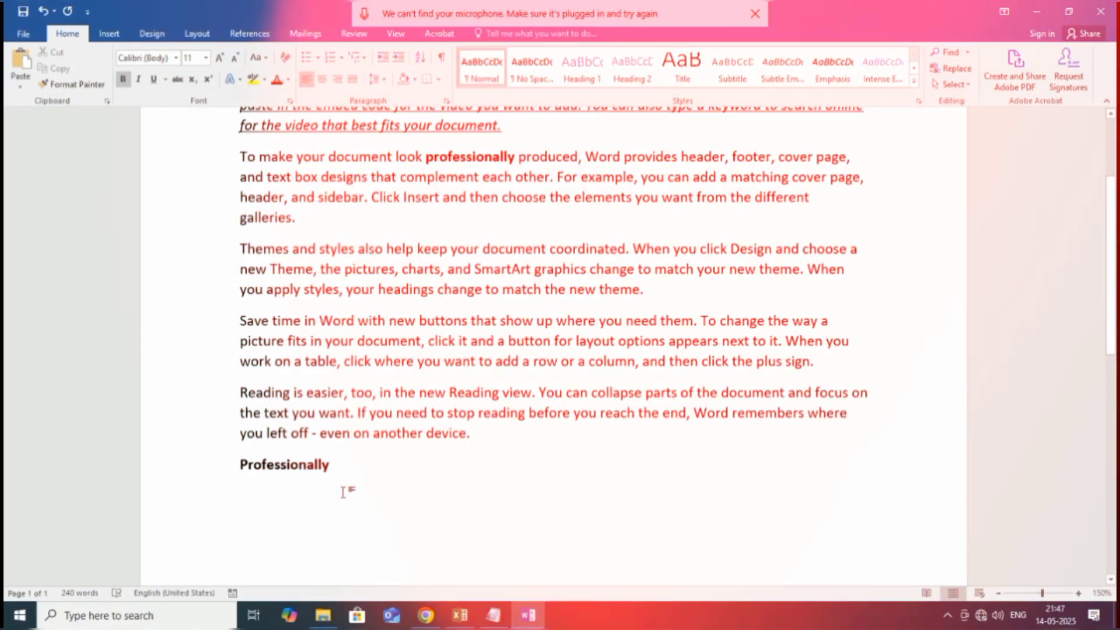
{"action": "type", "text": "Aap "}
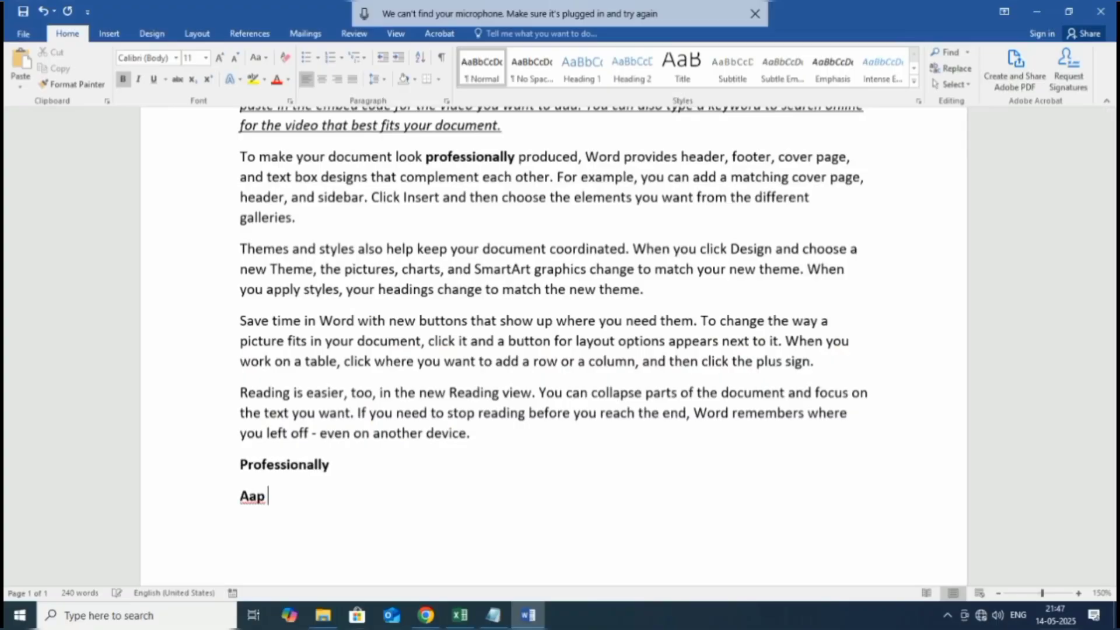
{"action": "type", "text": "jo bhi bologe "}
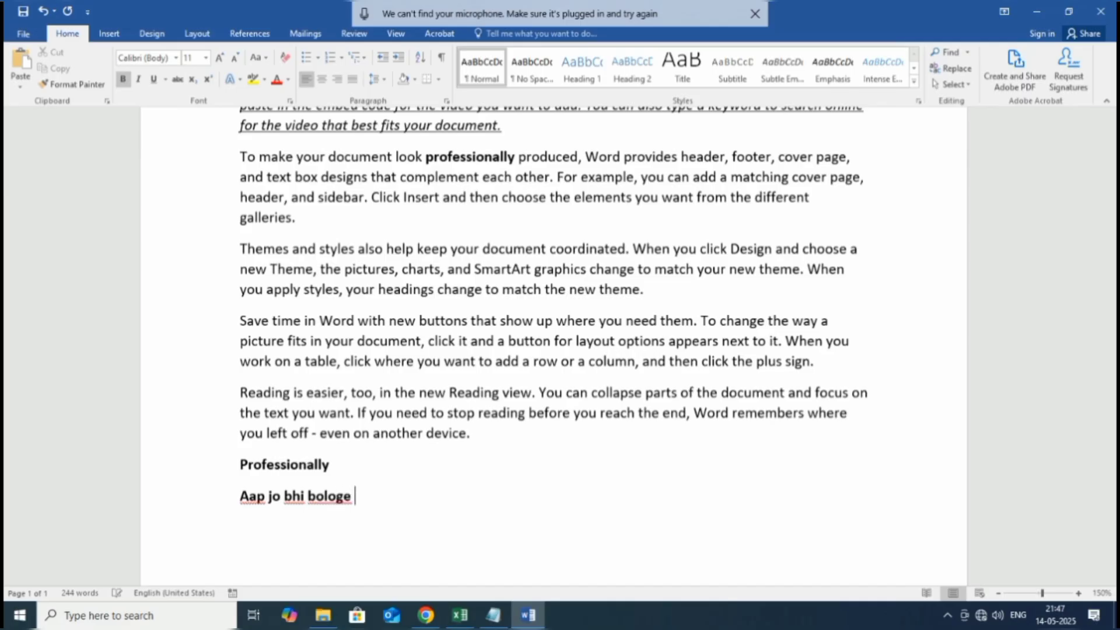
{"action": "type", "text": "wio\\ likhata"}
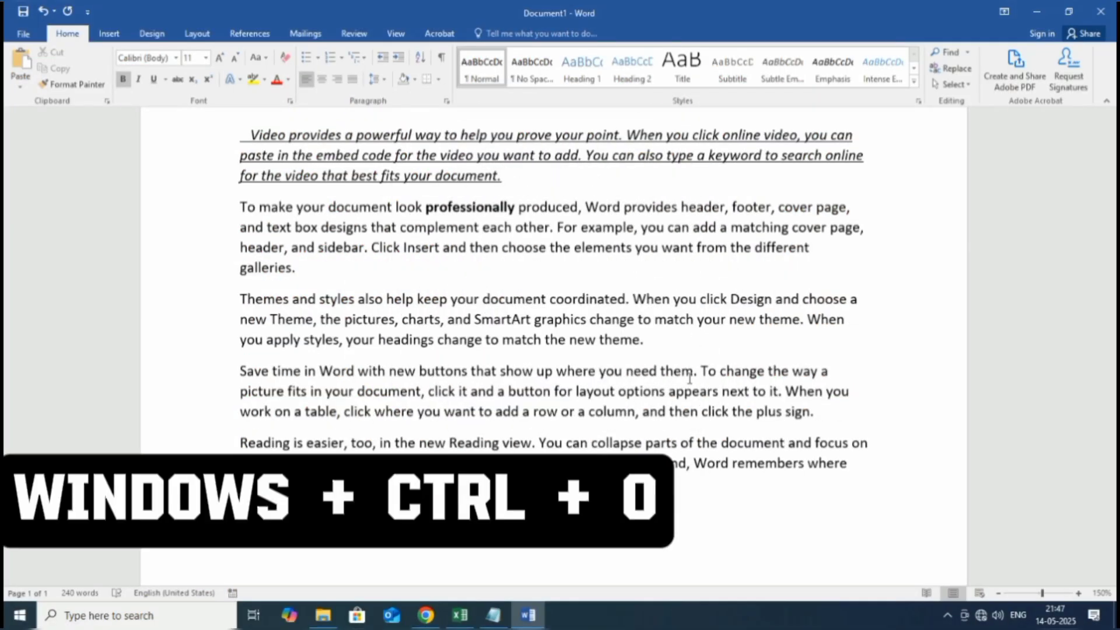
- Open the On-Screen Keyboard and use it to enter a first name on the line below "Professionally"
{"action": "key", "text": "ctrl+super+o"}
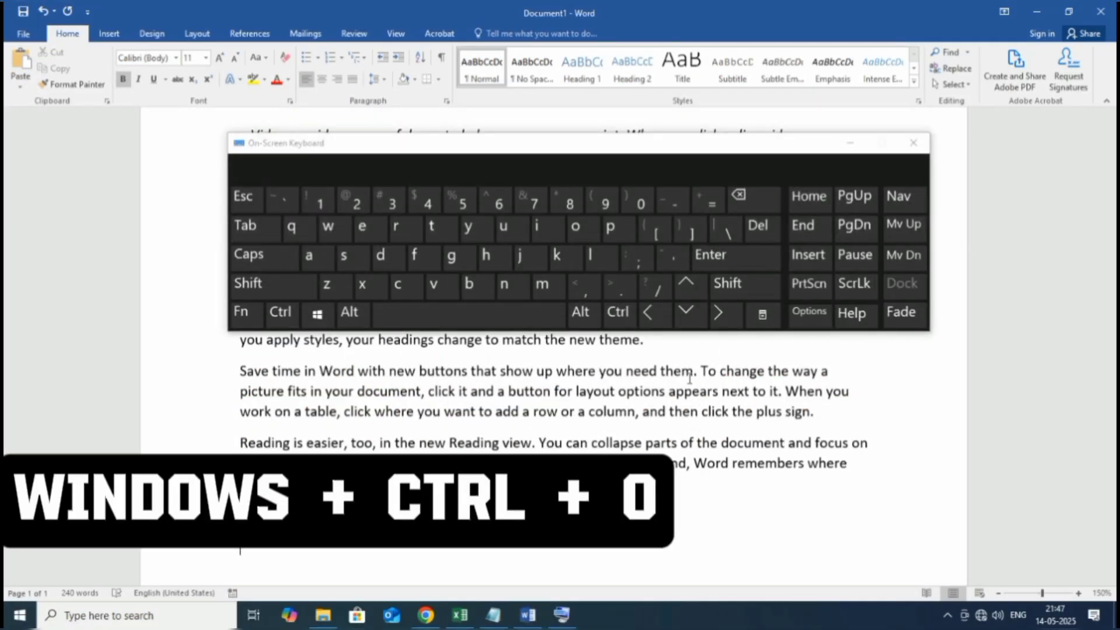
{"action": "left_click", "coordinate": [411, 239]}
{"action": "left_click", "coordinate": [310, 255]}
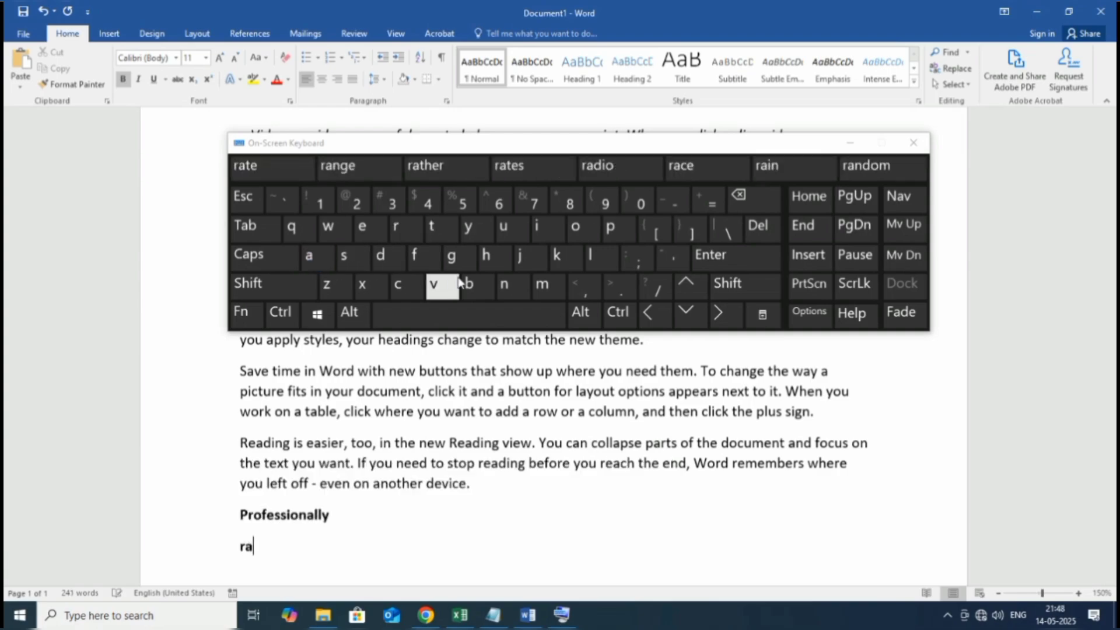
{"action": "left_click", "coordinate": [519, 255]}
{"action": "left_click", "coordinate": [362, 225]}
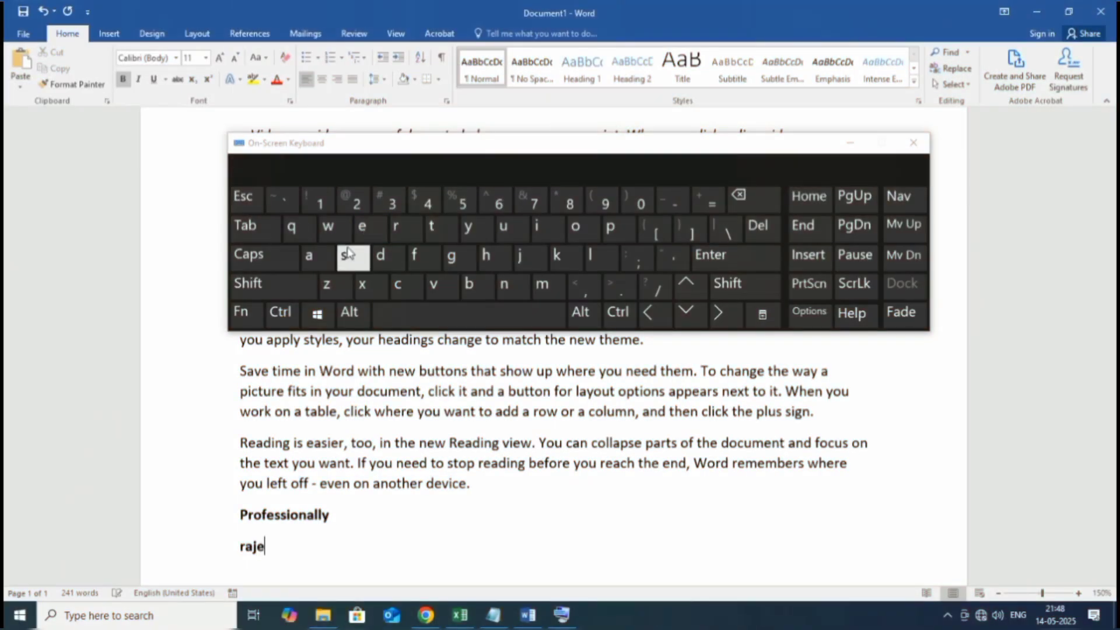
{"action": "left_click", "coordinate": [347, 254]}
{"action": "left_click", "coordinate": [487, 255]}
{"action": "left_click", "coordinate": [461, 318]}
- Enter "learn be better" after the first name with the On-Screen Keyboard and end the line
{"action": "left_click", "coordinate": [592, 257]}
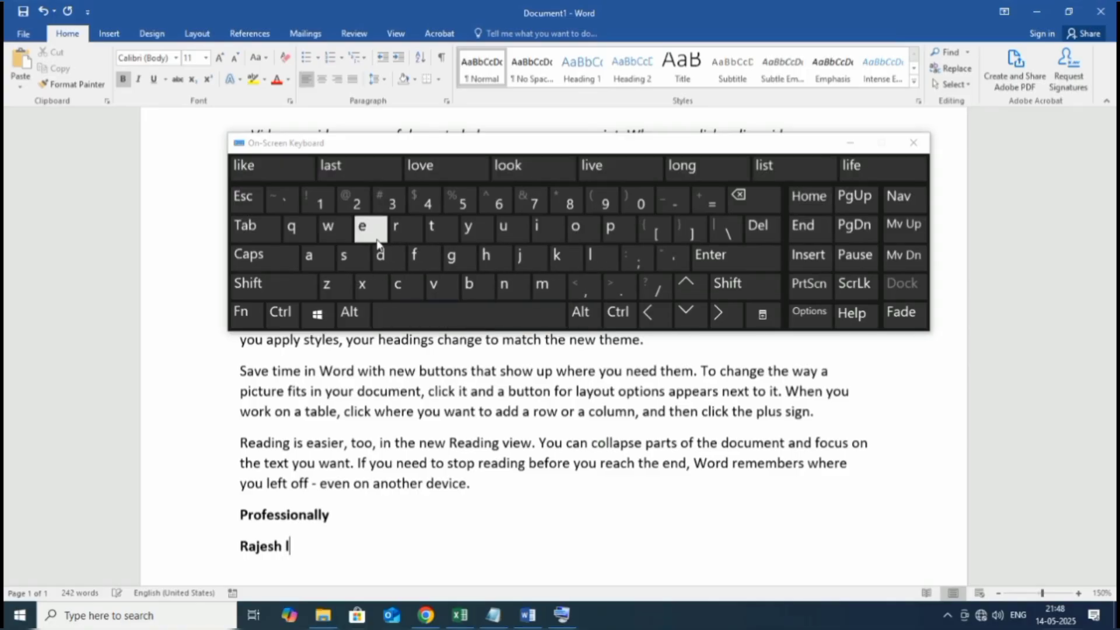
{"action": "left_click", "coordinate": [362, 228]}
{"action": "left_click", "coordinate": [310, 257]}
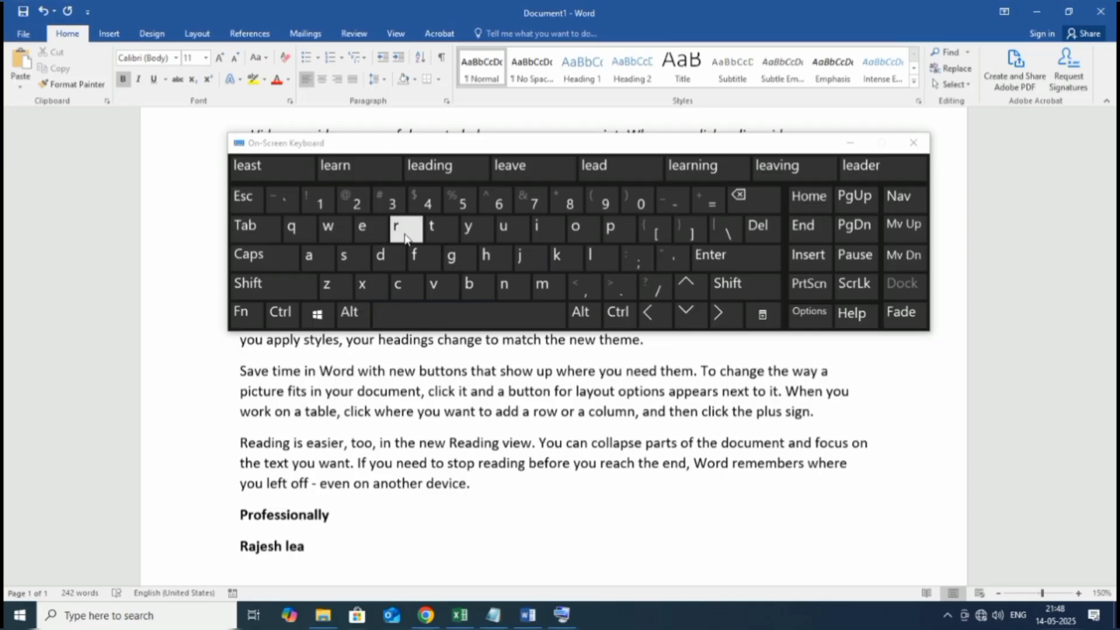
{"action": "left_click", "coordinate": [405, 236]}
{"action": "left_click", "coordinate": [505, 285]}
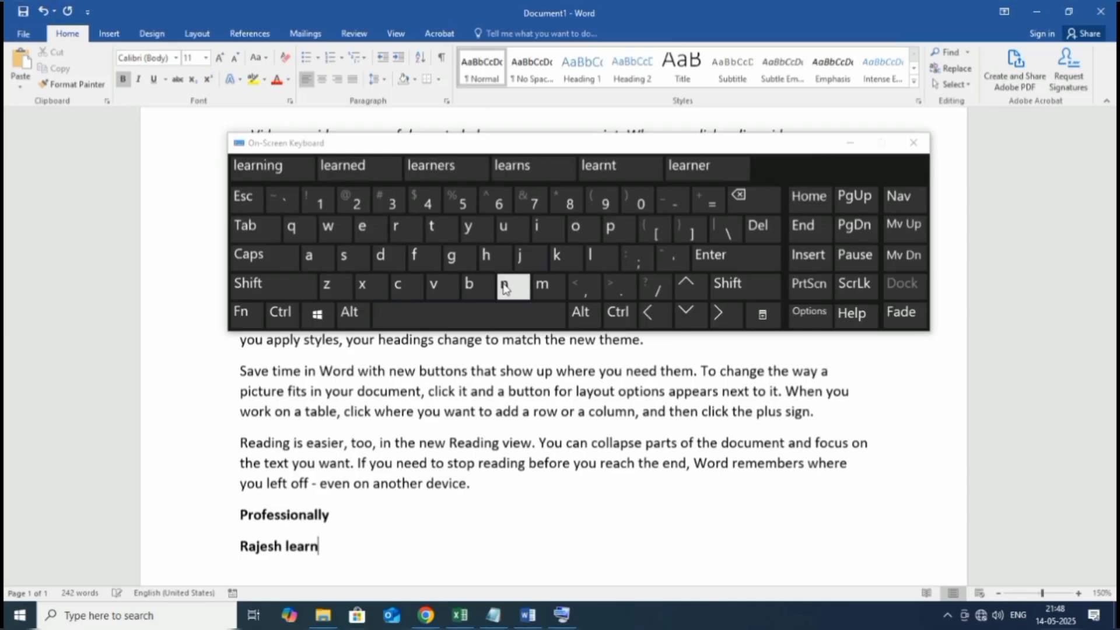
{"action": "left_click", "coordinate": [472, 318]}
{"action": "left_click", "coordinate": [470, 285]}
{"action": "left_click", "coordinate": [362, 227]}
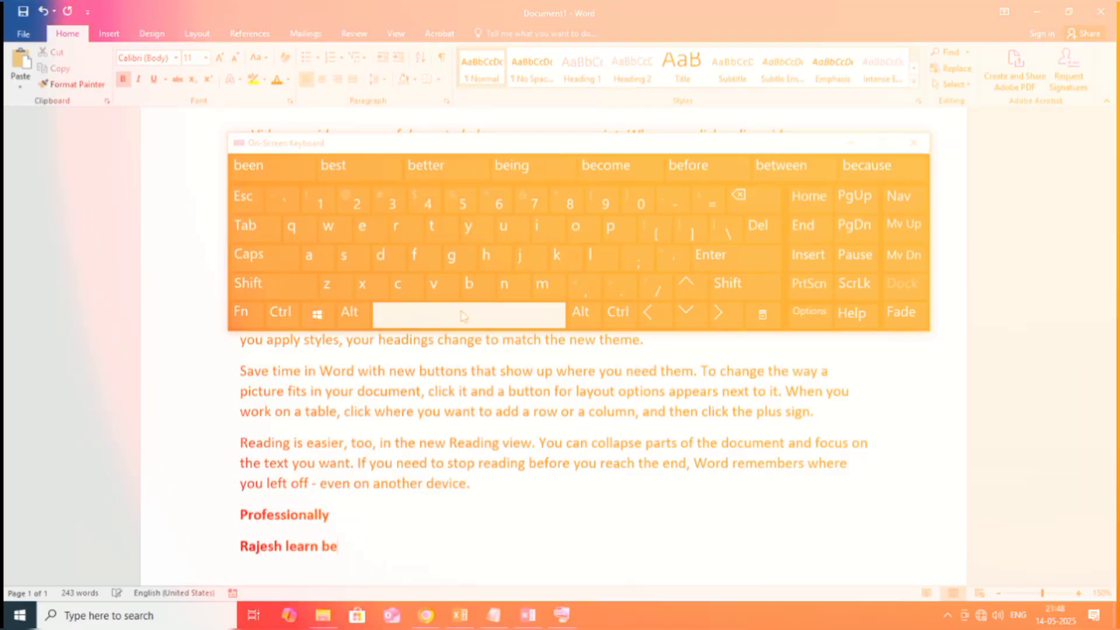
{"action": "left_click", "coordinate": [464, 315]}
{"action": "left_click", "coordinate": [469, 284]}
{"action": "left_click", "coordinate": [377, 229]}
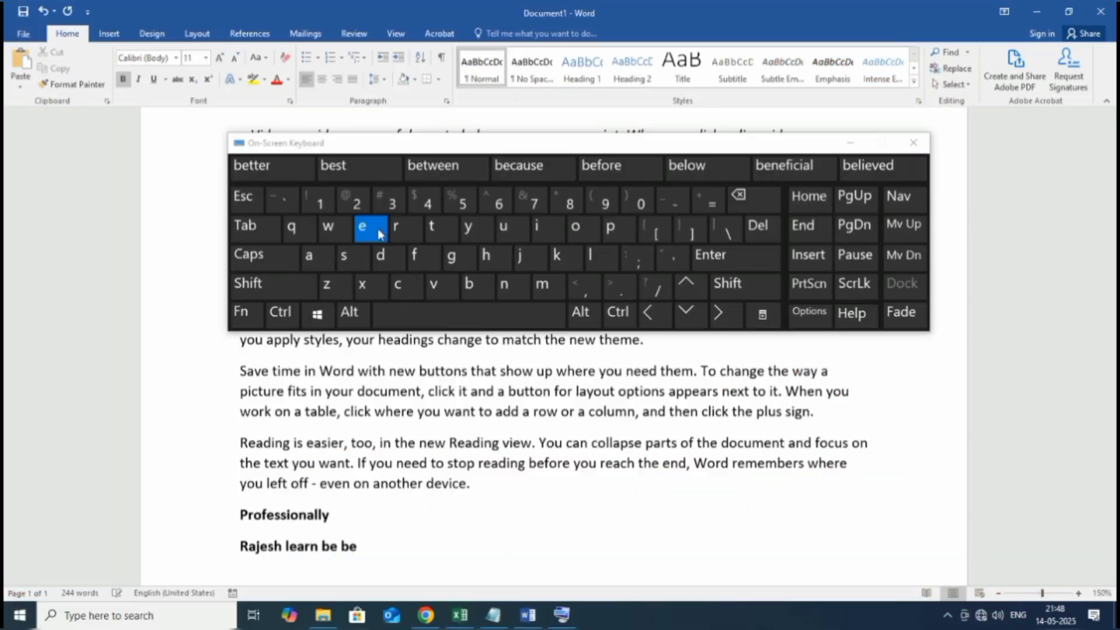
{"action": "left_click", "coordinate": [435, 229]}
{"action": "left_click", "coordinate": [435, 228]}
{"action": "left_click", "coordinate": [364, 228]}
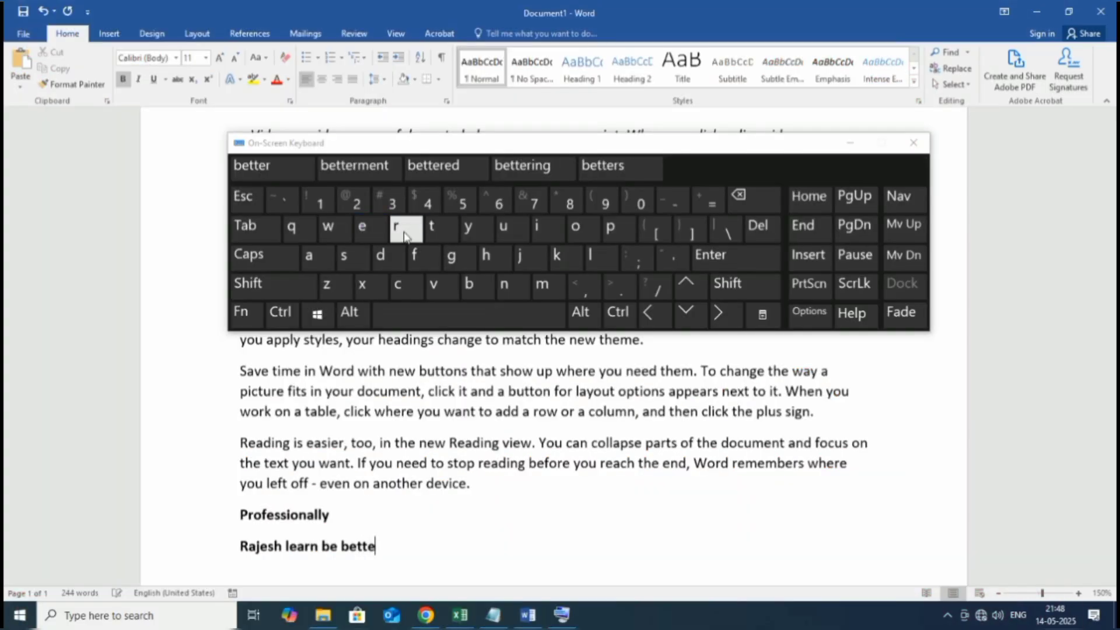
{"action": "left_click", "coordinate": [405, 234]}
{"action": "left_click", "coordinate": [717, 261]}
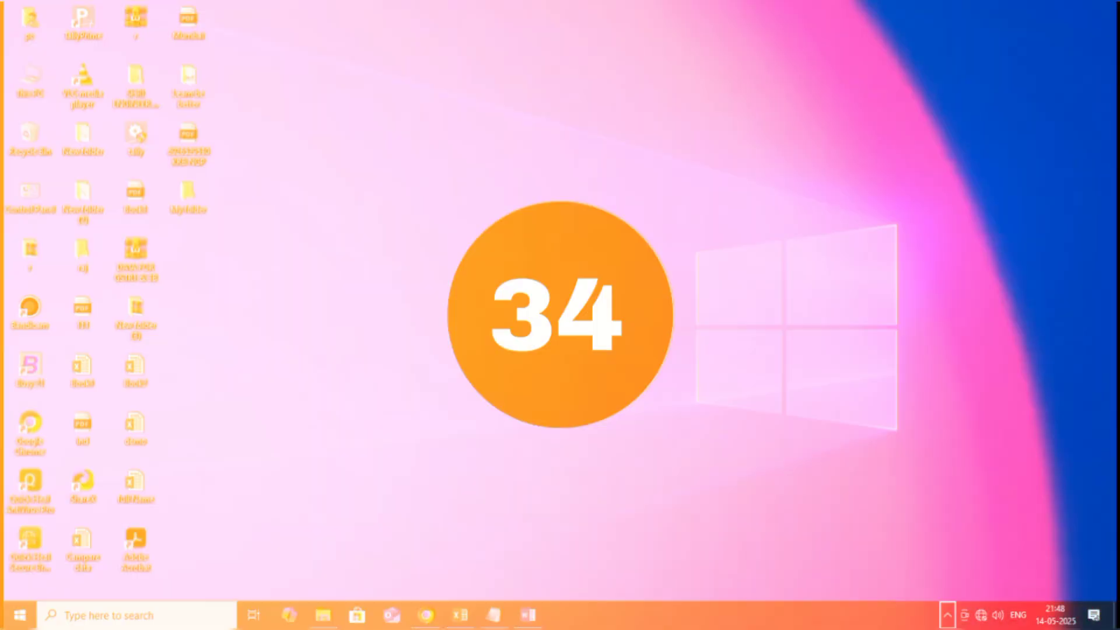
- Move focus to the taskbar's hidden icons, show them, open Windows Security from there and close it again
{"action": "key", "text": "super+b"}
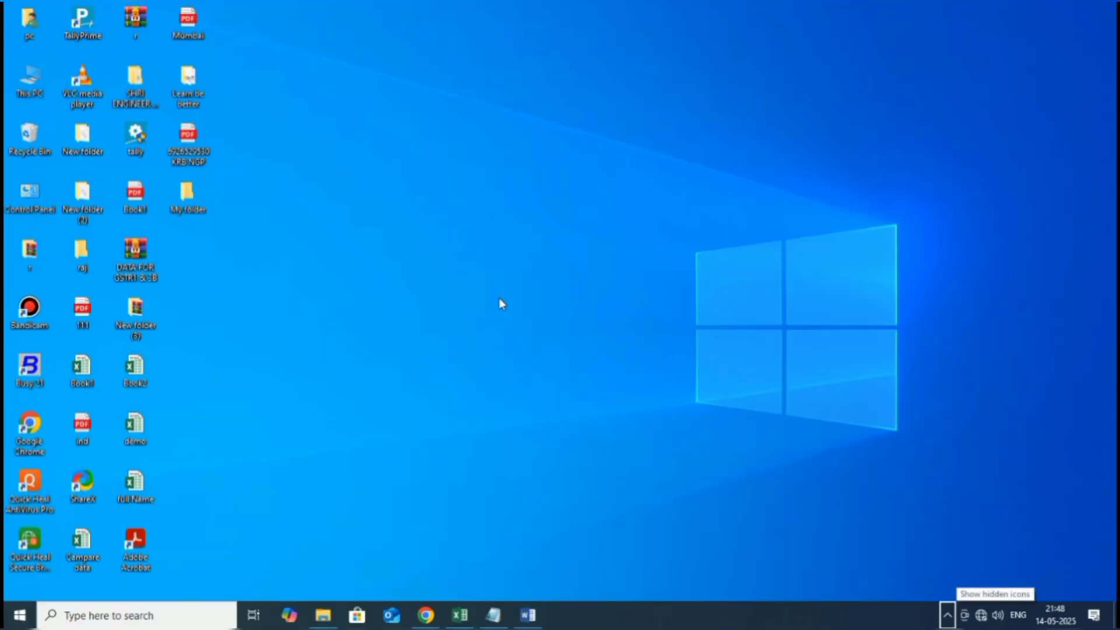
{"action": "left_click", "coordinate": [946, 621]}
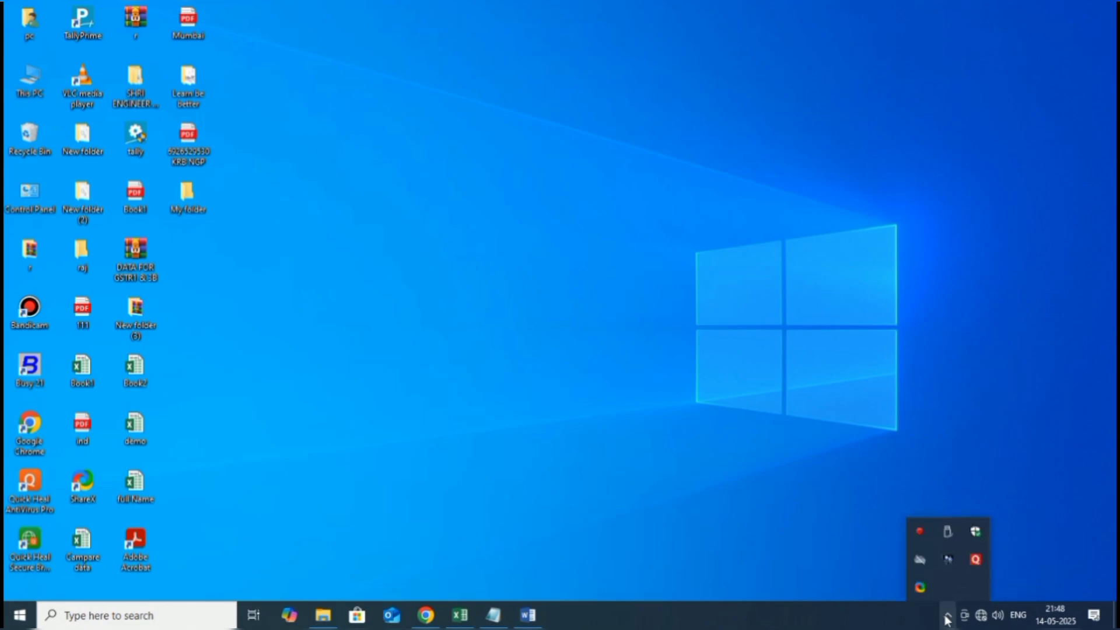
{"action": "left_click", "coordinate": [975, 532]}
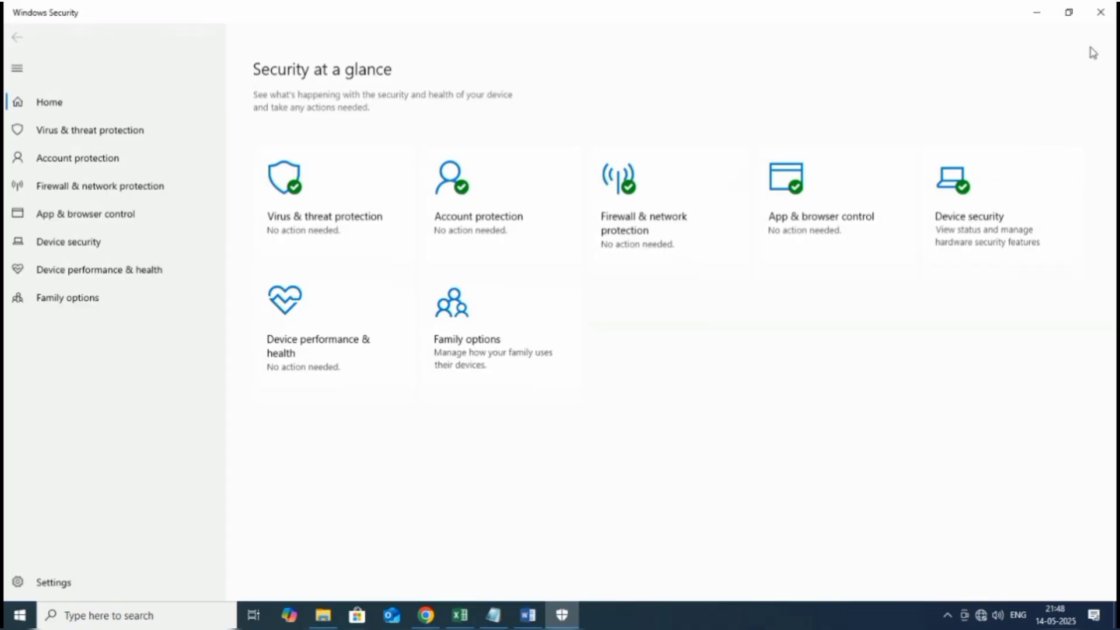
{"action": "left_click", "coordinate": [1100, 12]}
{"action": "left_click", "coordinate": [797, 408]}
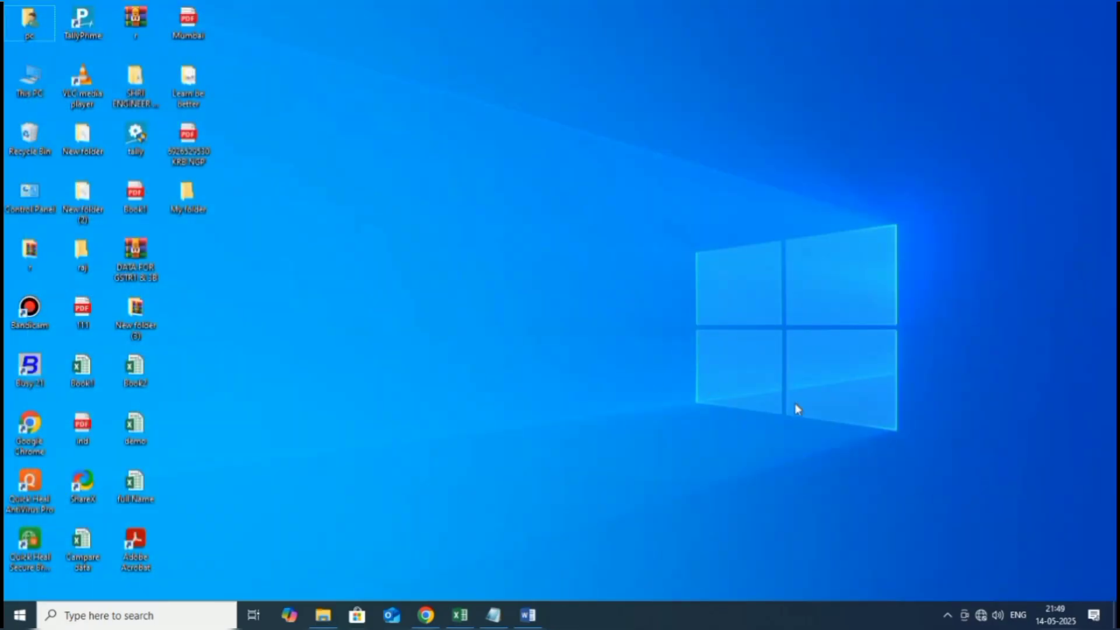
{"action": "key", "text": "super+b"}
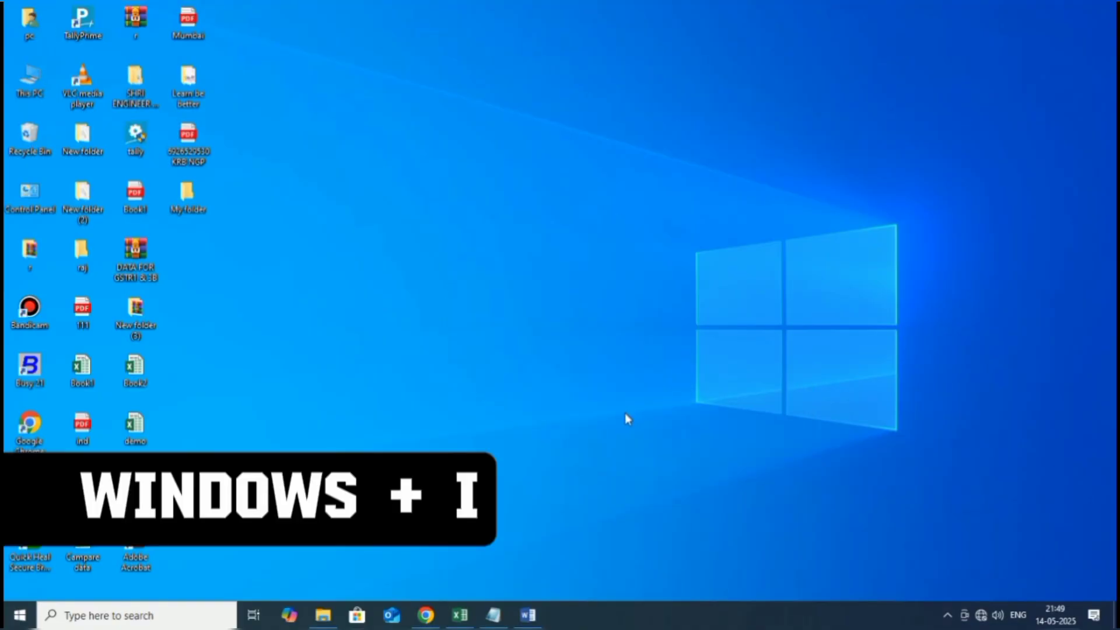
- Open Windows Settings, go to the Date & time page under Time & Language and view the time zone choices
{"action": "key", "text": "super+i"}
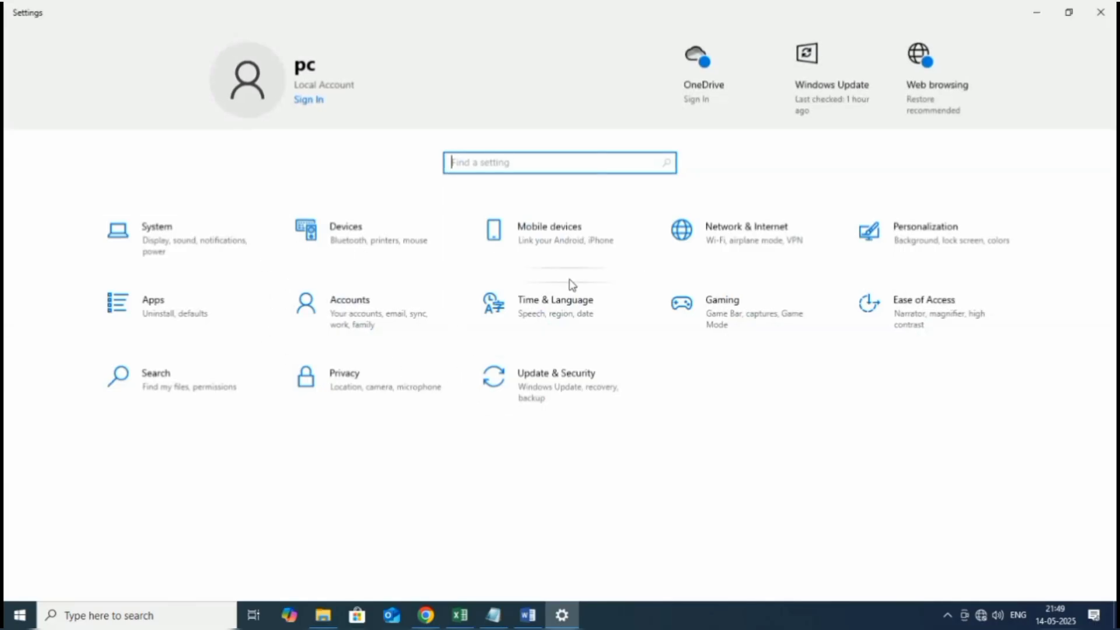
{"action": "left_click", "coordinate": [569, 305]}
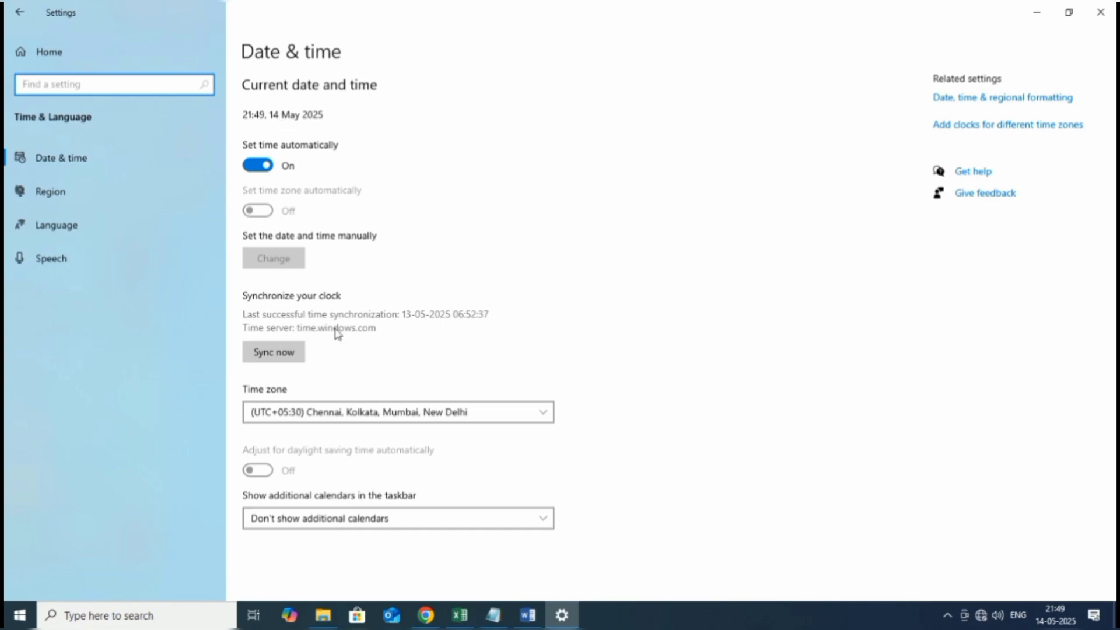
{"action": "left_click", "coordinate": [410, 419]}
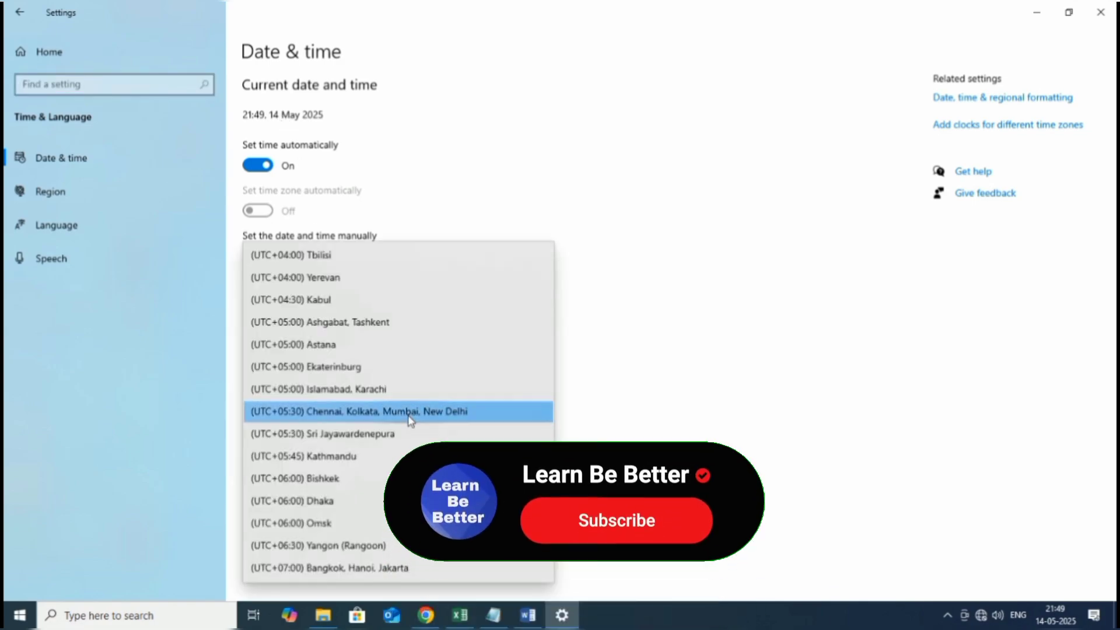
{"action": "left_click", "coordinate": [700, 398]}
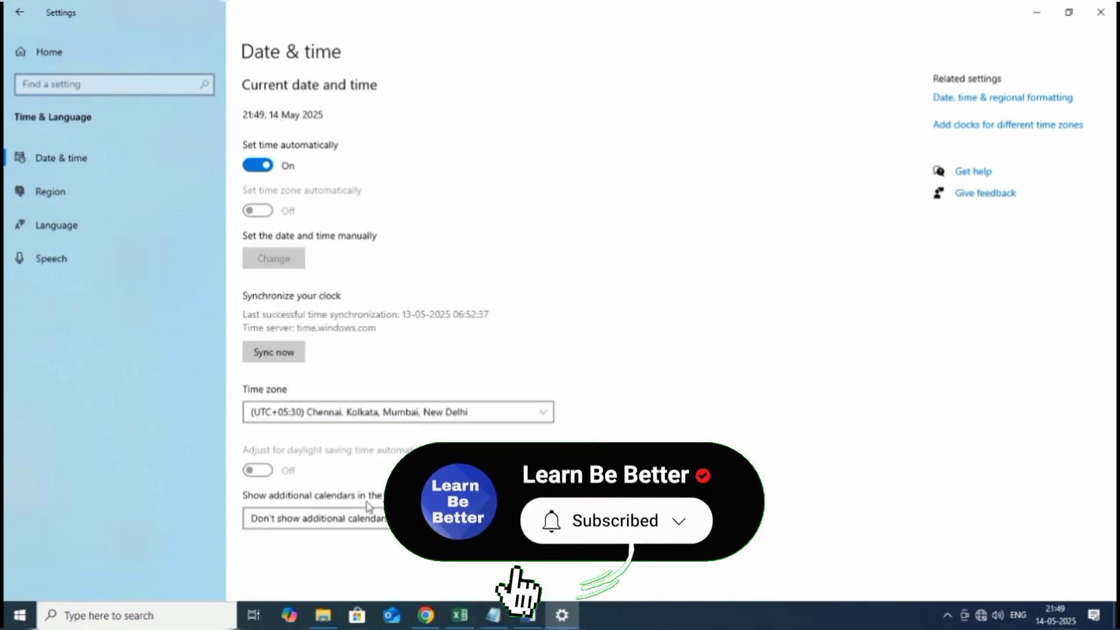